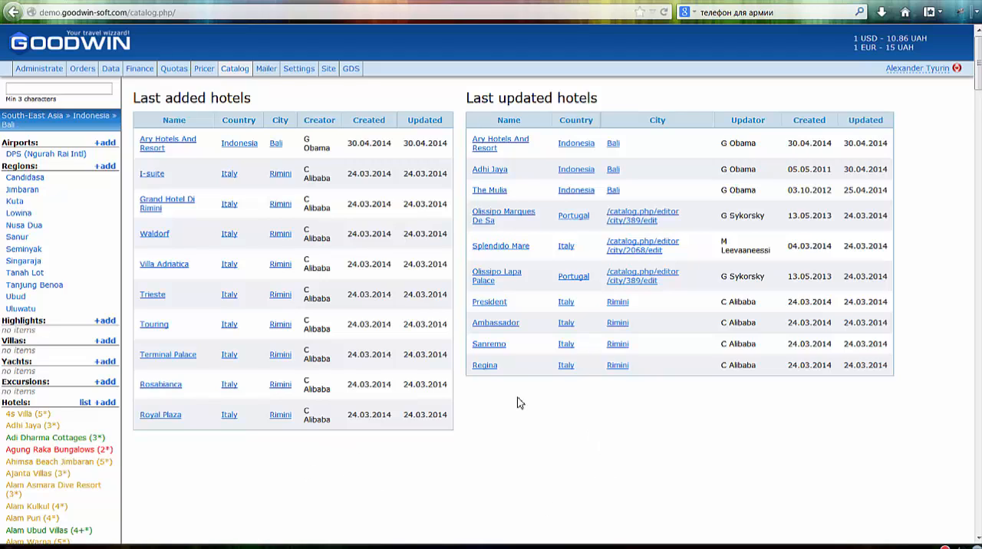
- Browse the catalog from South-East Asia to Indonesia and open the city of Bali
scroll(228, 478, down, 2)
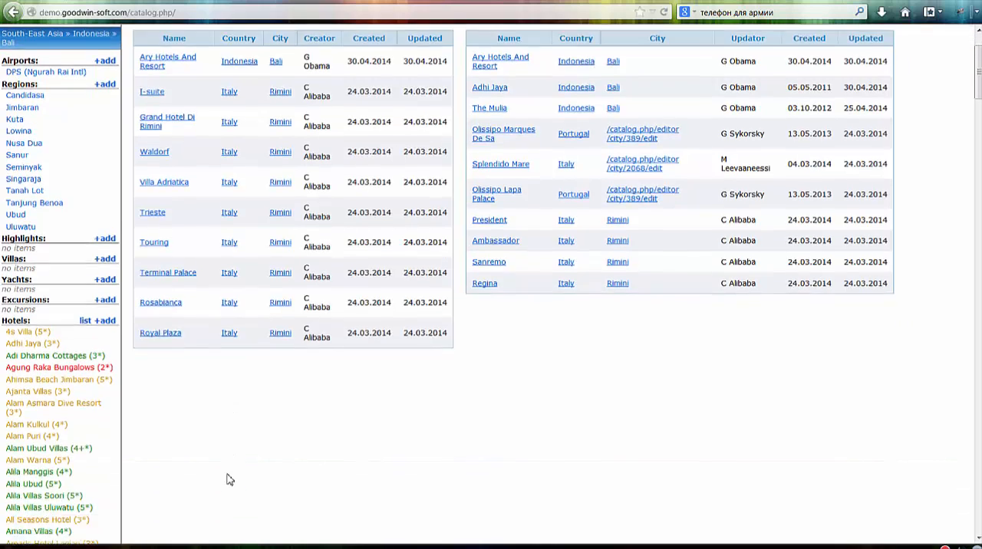
scroll(218, 460, up, 2)
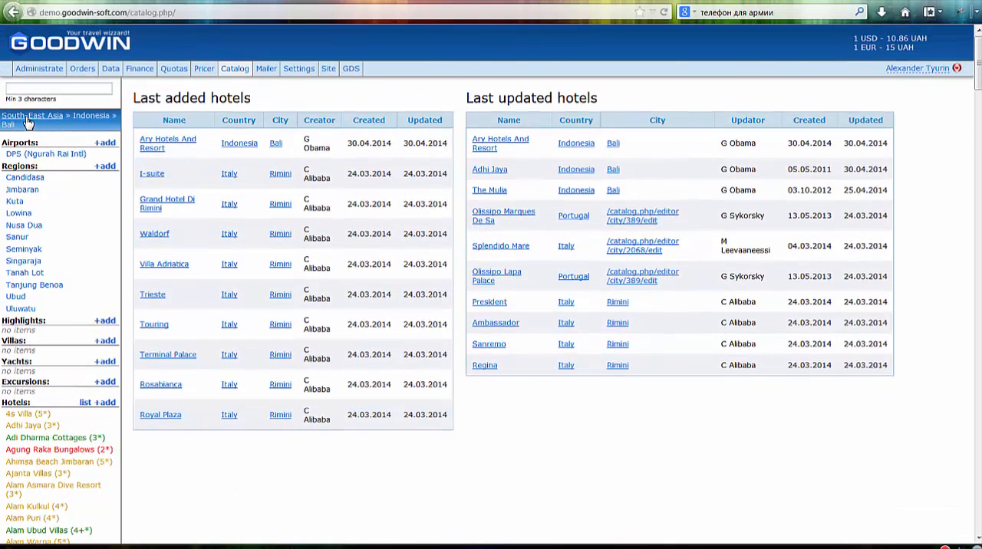
click(25, 117)
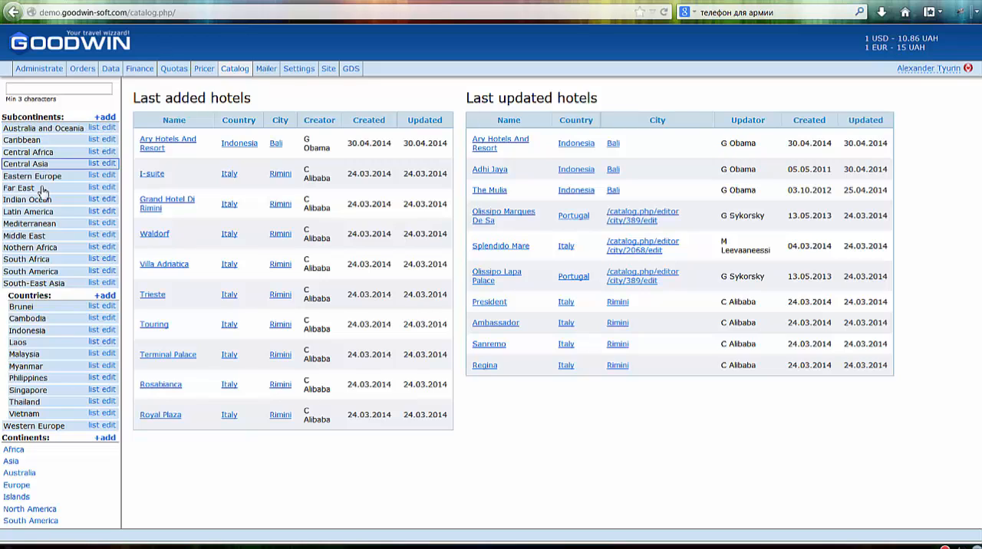
click(28, 284)
click(28, 285)
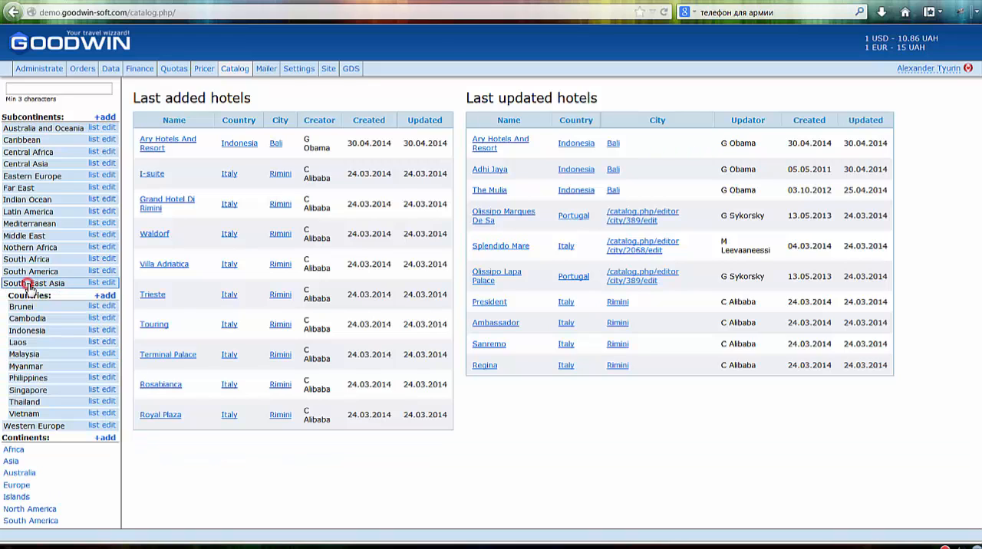
click(19, 332)
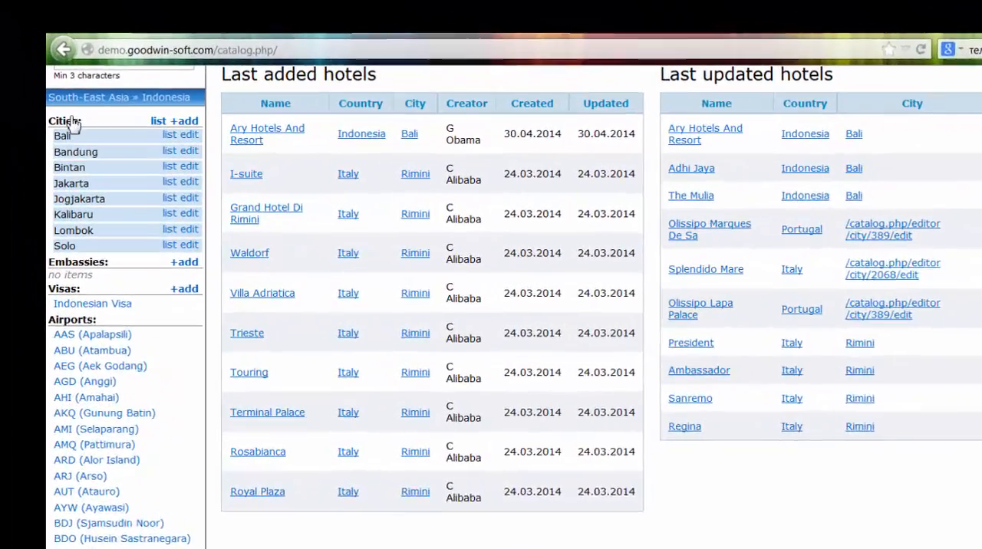
scroll(113, 233, up, 2)
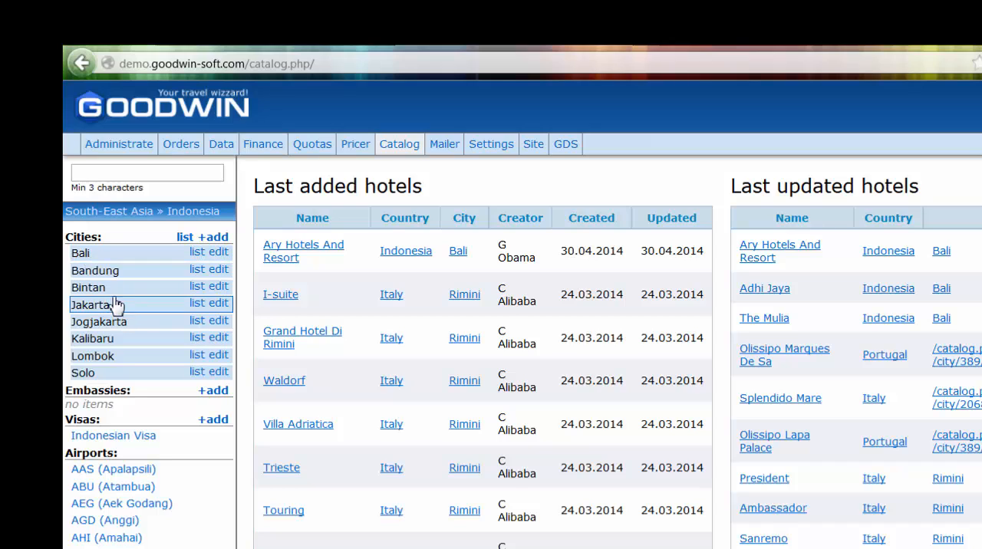
click(81, 253)
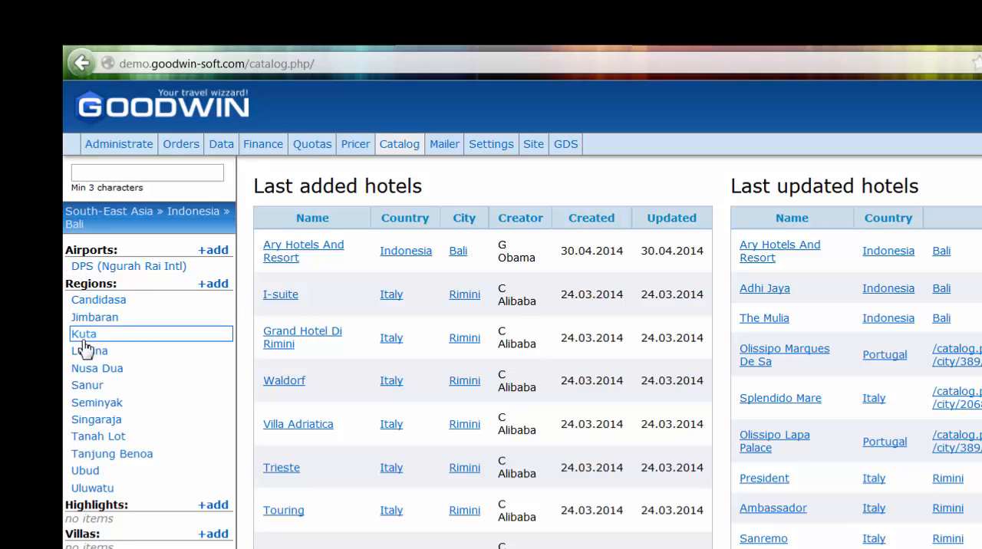
- Look through Bali's regions and hotel list and open the Ayodya Resort Bali hotel record
scroll(121, 414, down, 2)
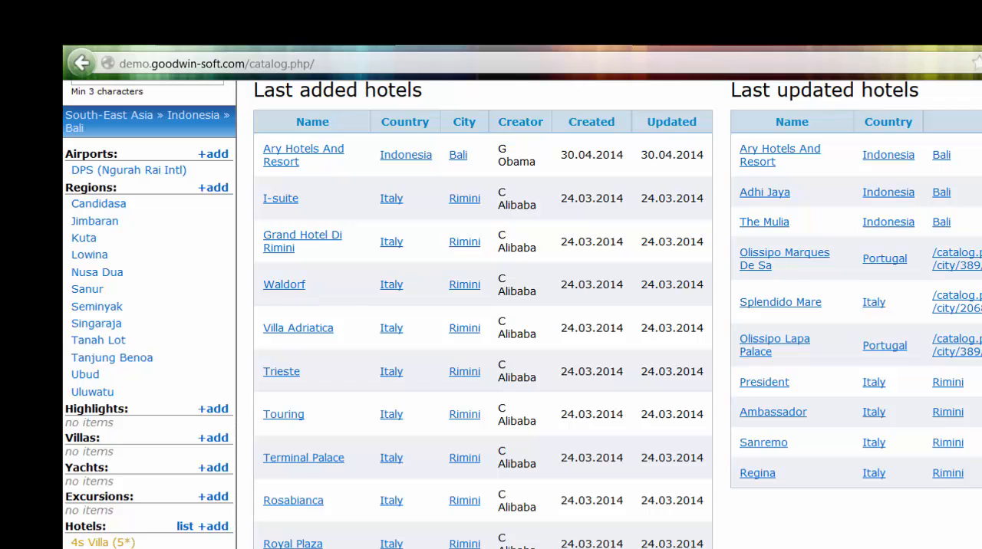
scroll(176, 414, down, 4)
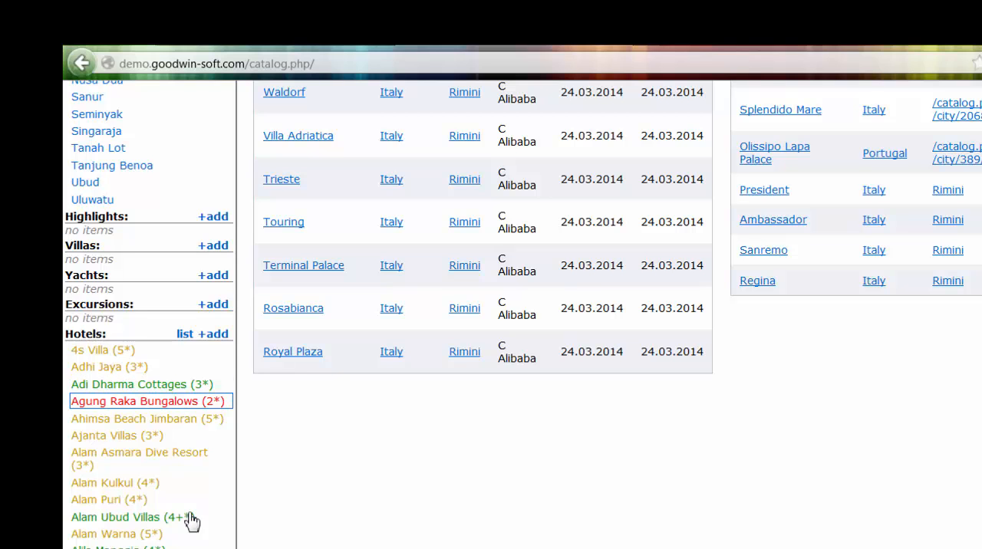
scroll(191, 520, down, 4)
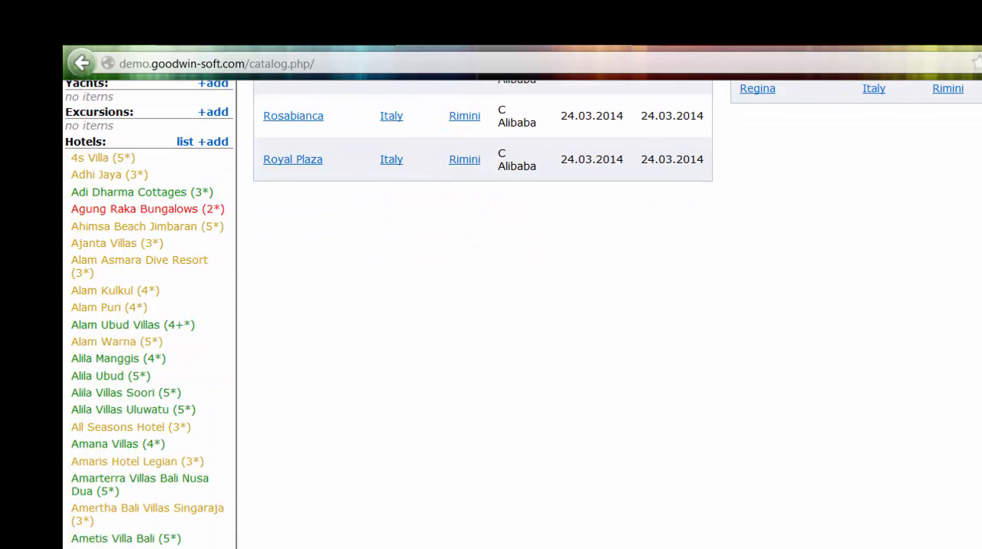
scroll(191, 521, down, 2)
scroll(147, 314, down, 2)
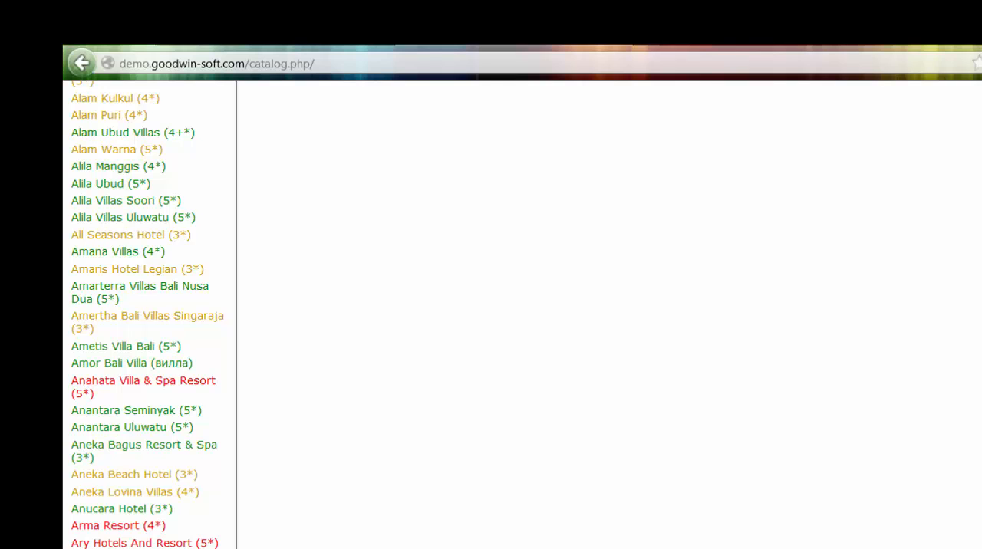
click(222, 543)
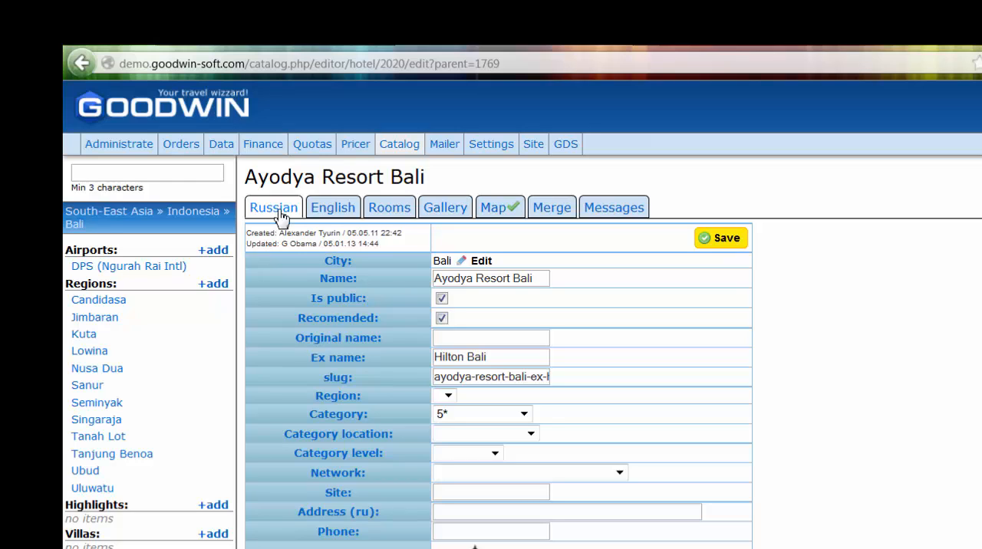
- Review the English version of the hotel's details, including logo, options and description fields, and return to the Russian version
click(333, 208)
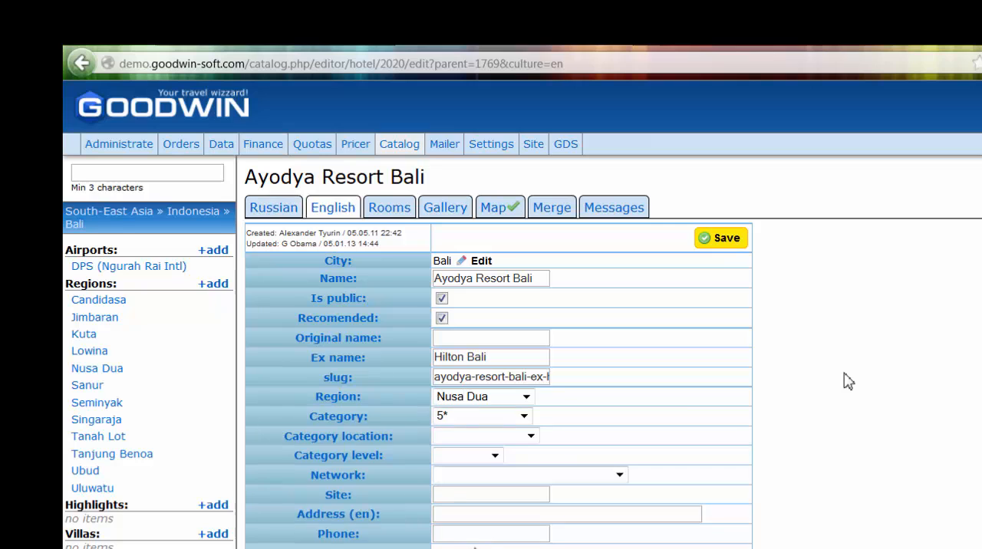
scroll(848, 381, down, 8)
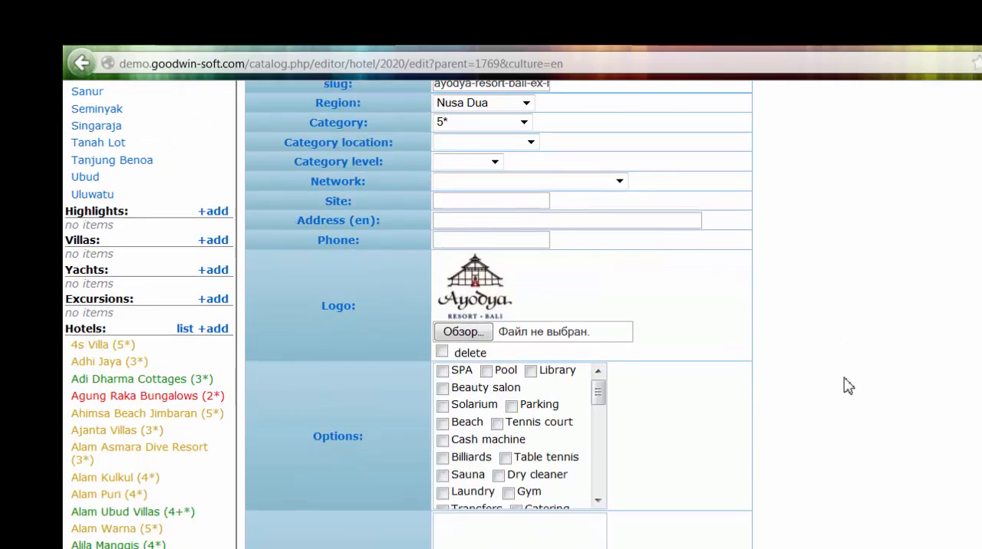
scroll(848, 384, down, 4)
scroll(846, 386, up, 12)
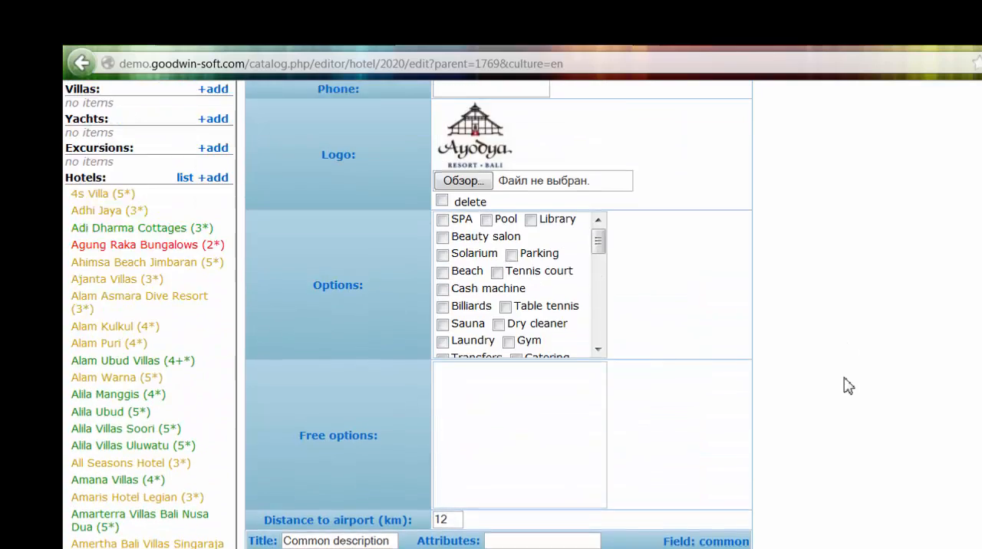
scroll(338, 230, up, 2)
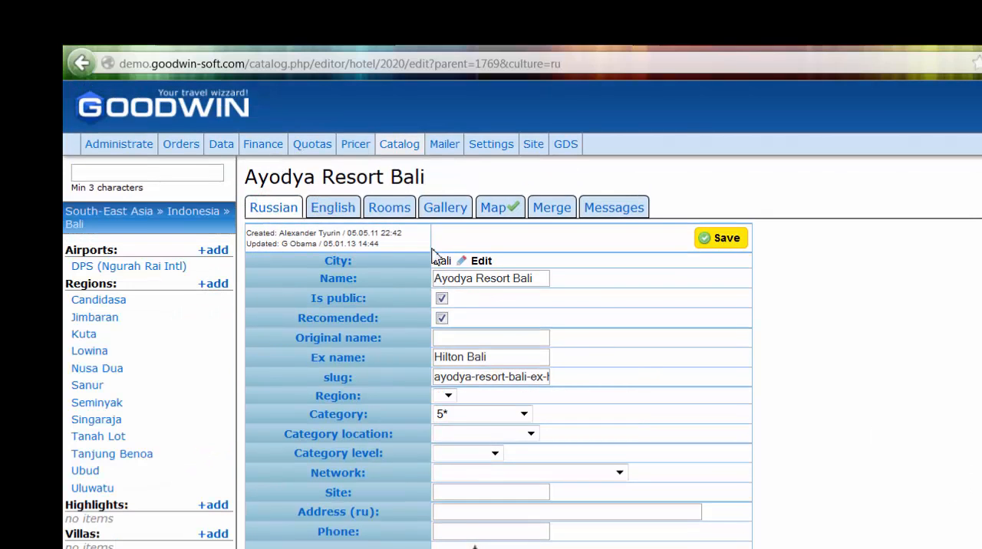
- Examine the room types of Ayodya Resort Bali with their descriptions, occupancy limits, options and status settings
click(390, 214)
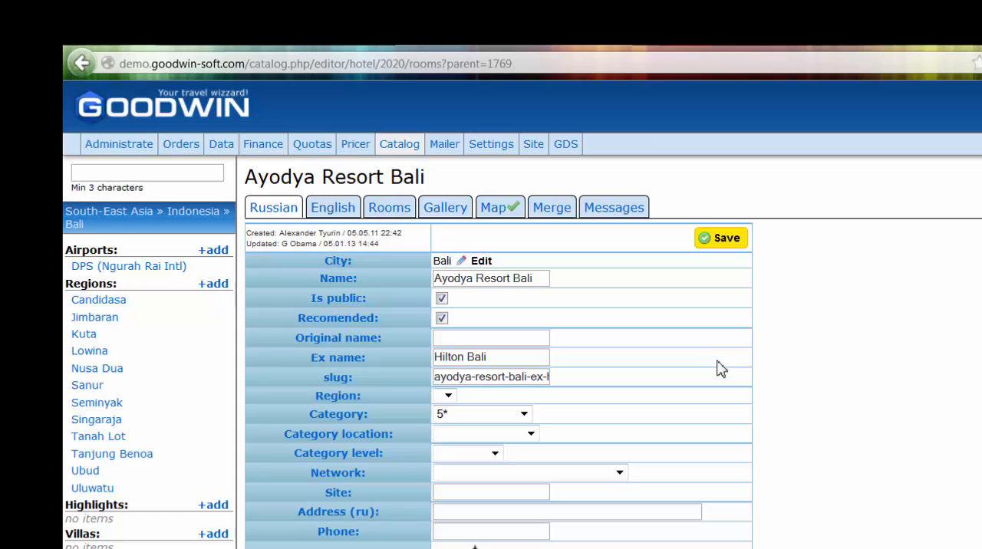
click(859, 376)
scroll(917, 468, down, 2)
scroll(916, 471, up, 1)
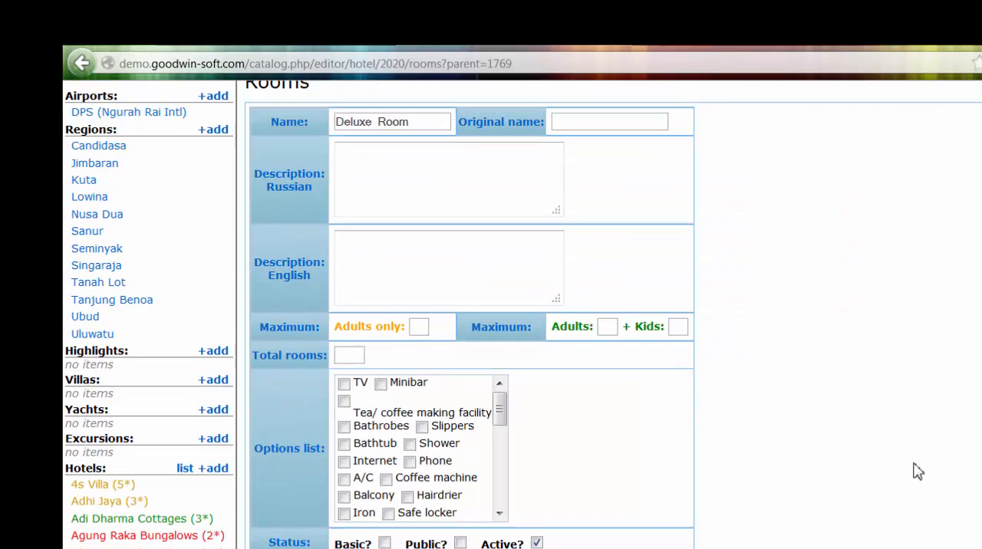
scroll(905, 493, down, 5)
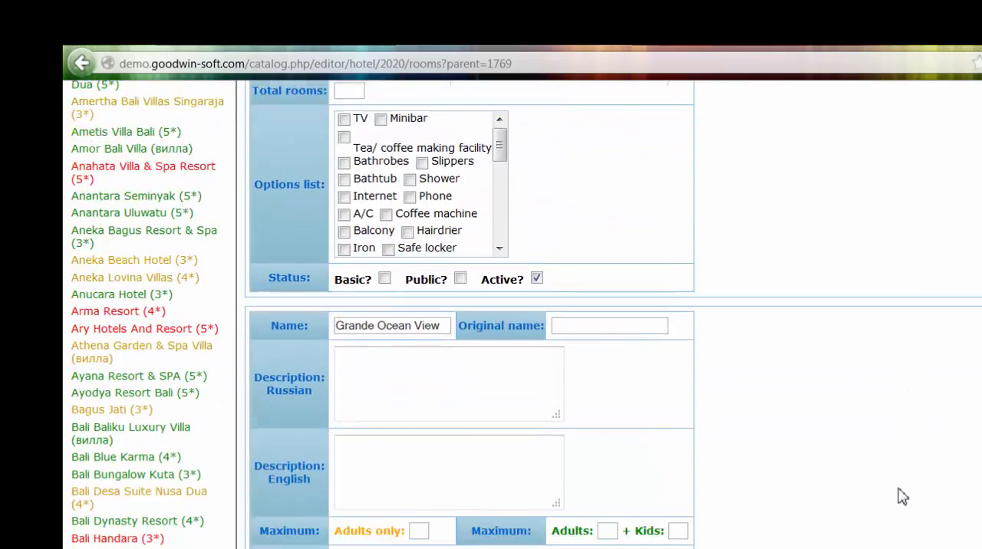
scroll(902, 496, down, 4)
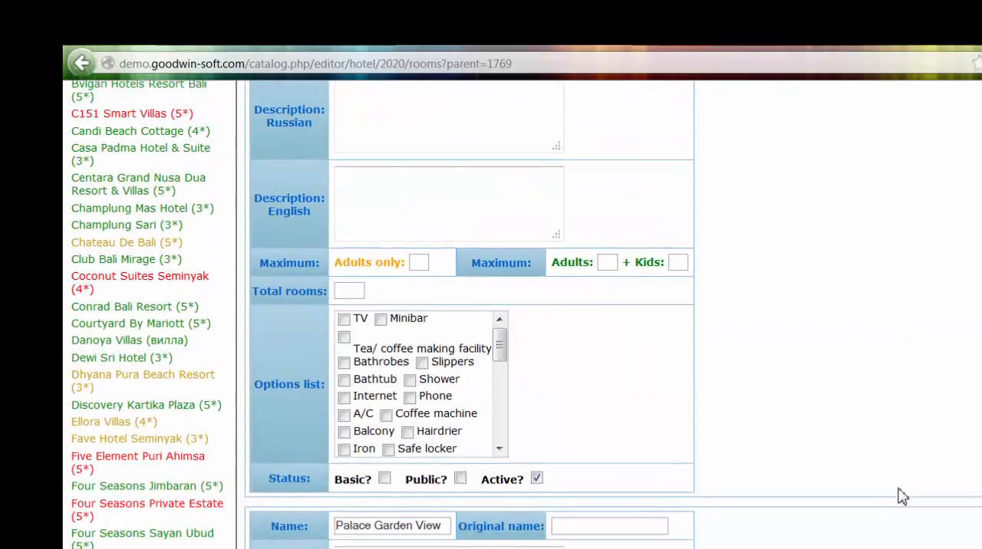
scroll(902, 496, up, 3)
scroll(902, 496, up, 15)
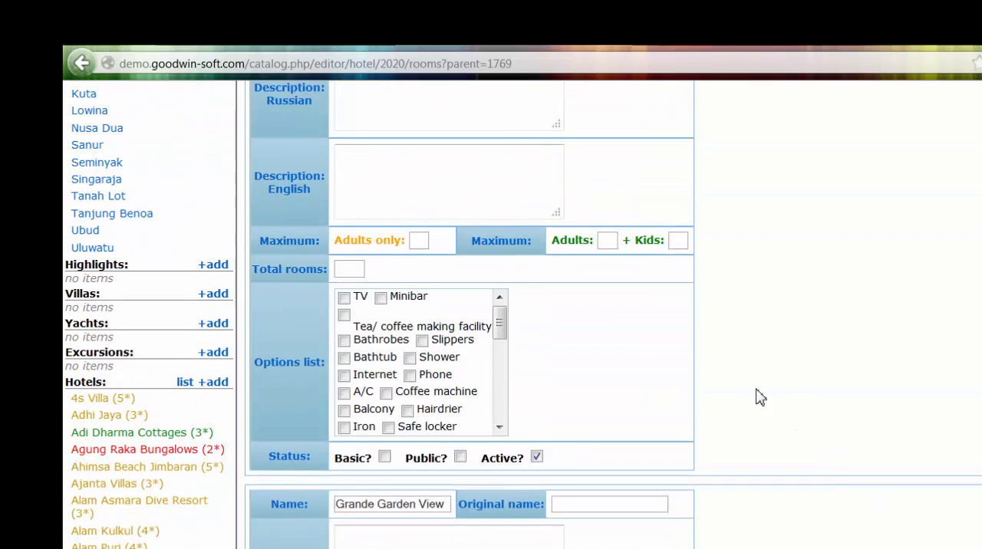
scroll(622, 354, up, 3)
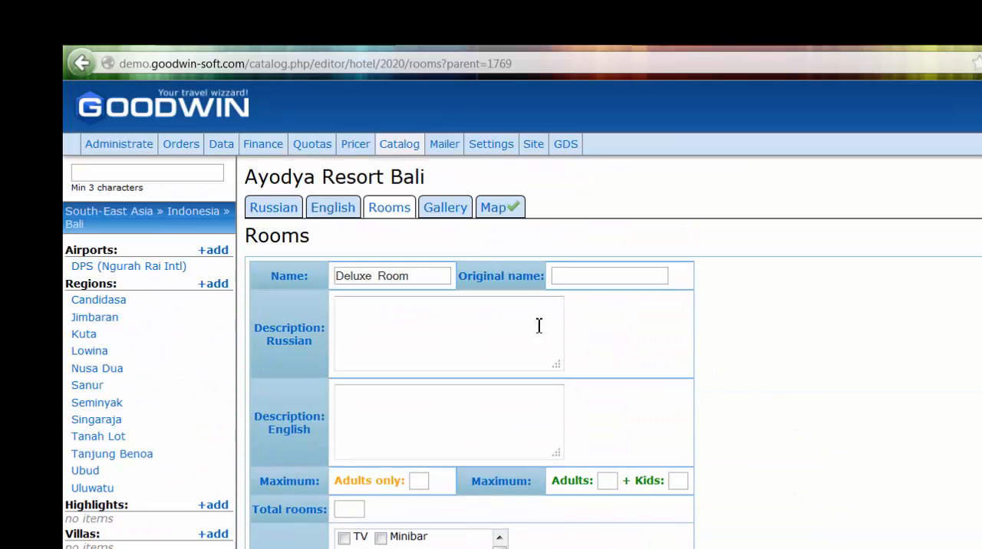
- Examine the hotel's image gallery with its ranking controls and Russian and English descriptions
click(445, 207)
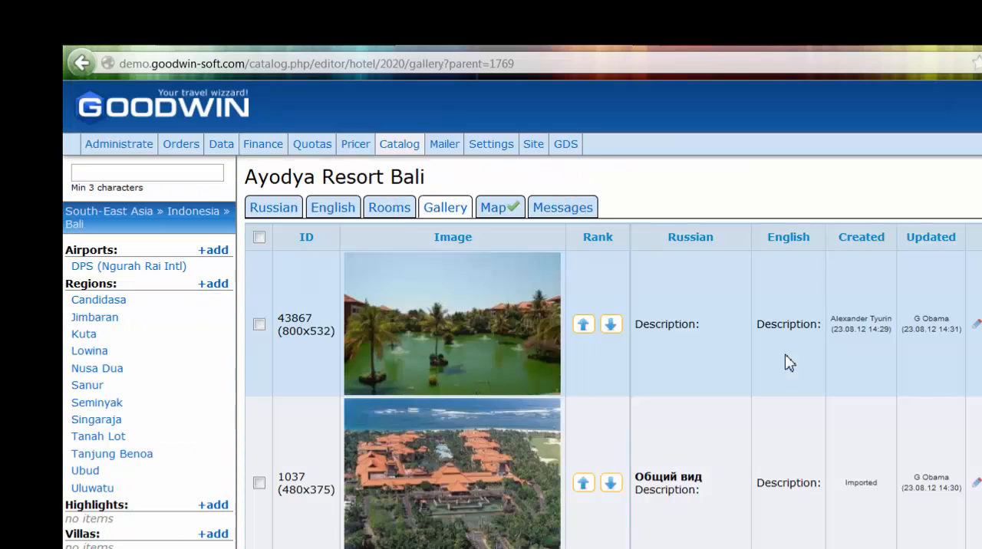
scroll(789, 364, down, 2)
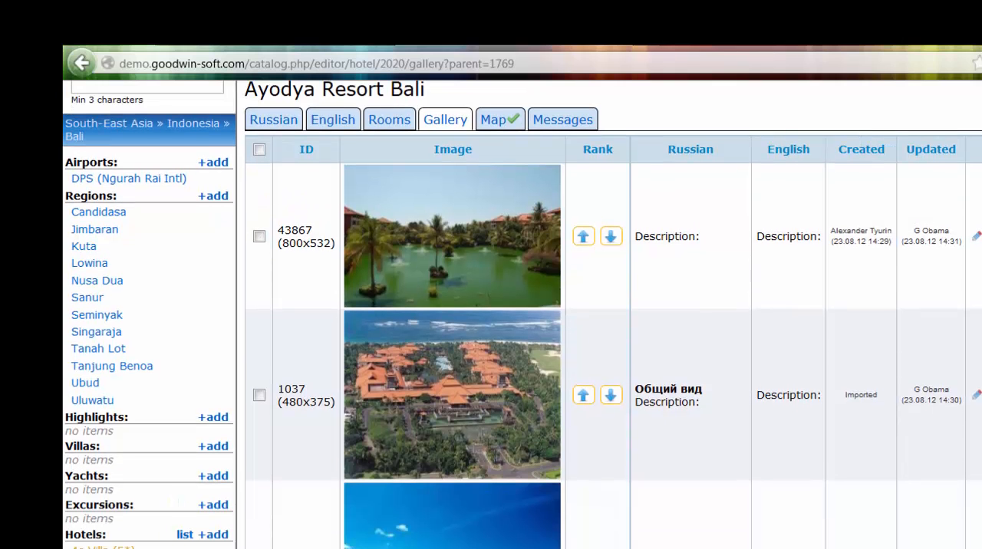
scroll(523, 314, down, 2)
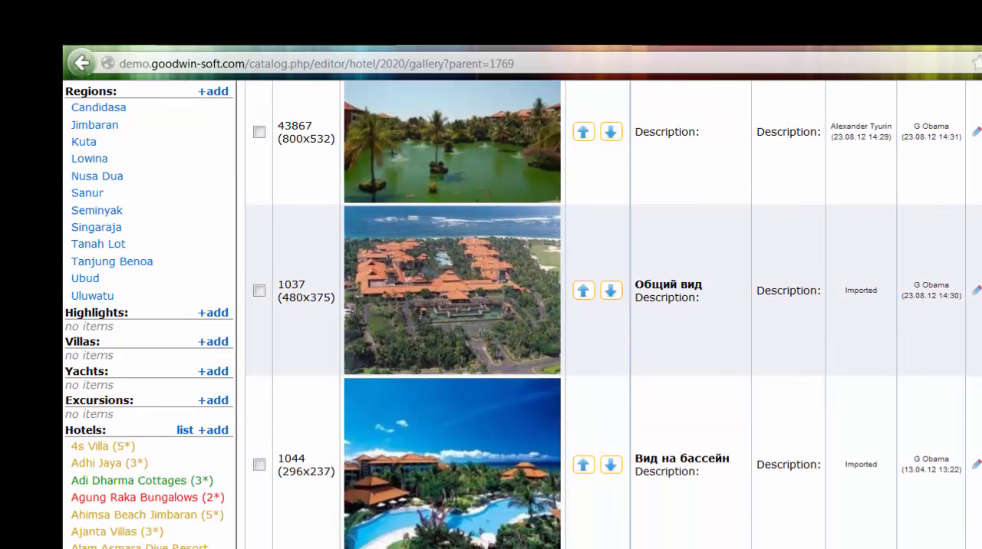
scroll(523, 315, down, 10)
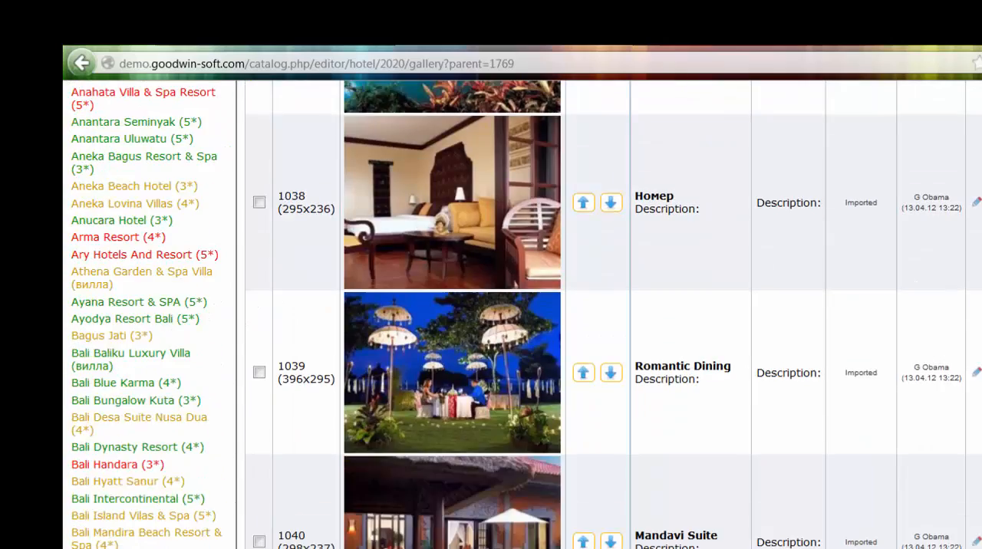
scroll(596, 274, up, 15)
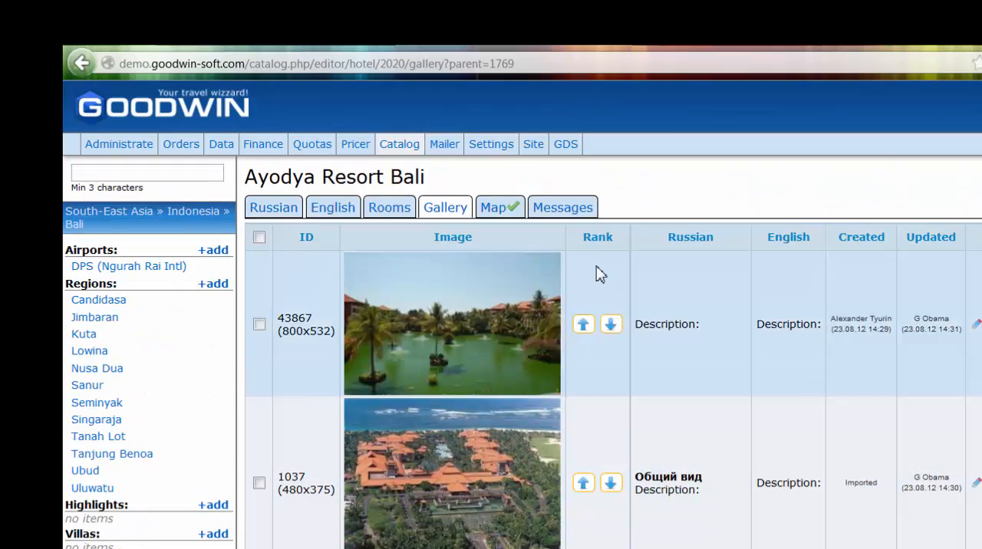
- View Ayodya Resort Bali's location on the map and open the hotel's messages
click(512, 211)
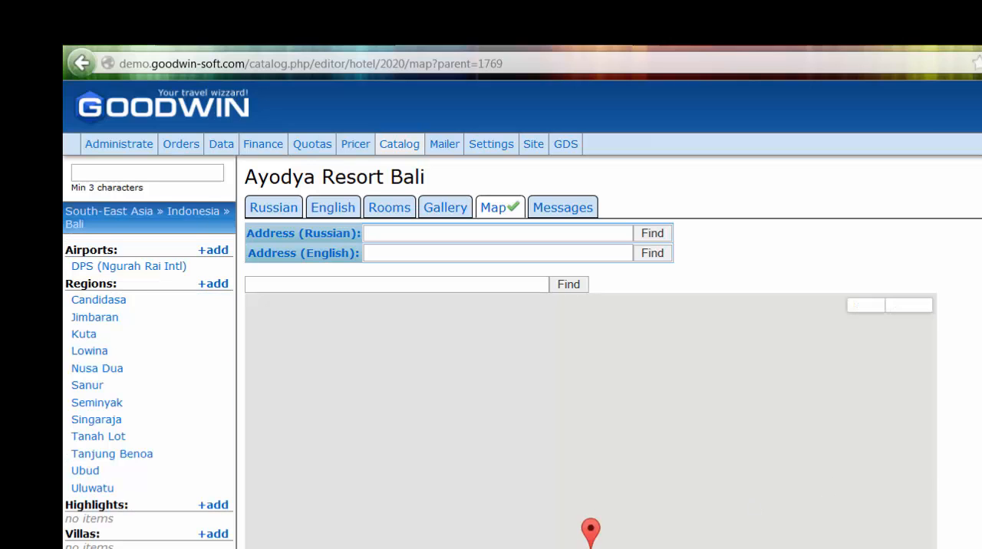
scroll(522, 315, down, 2)
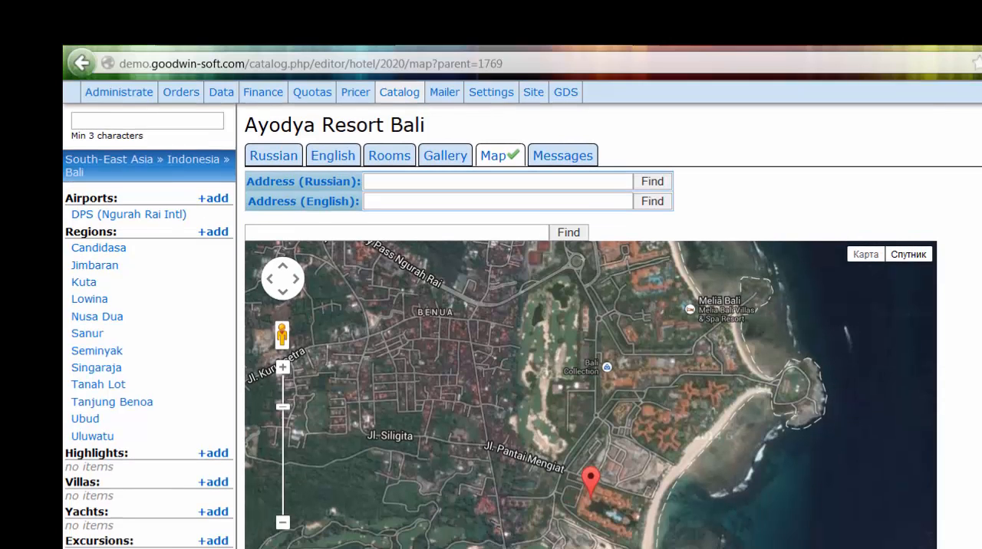
scroll(675, 210, up, 2)
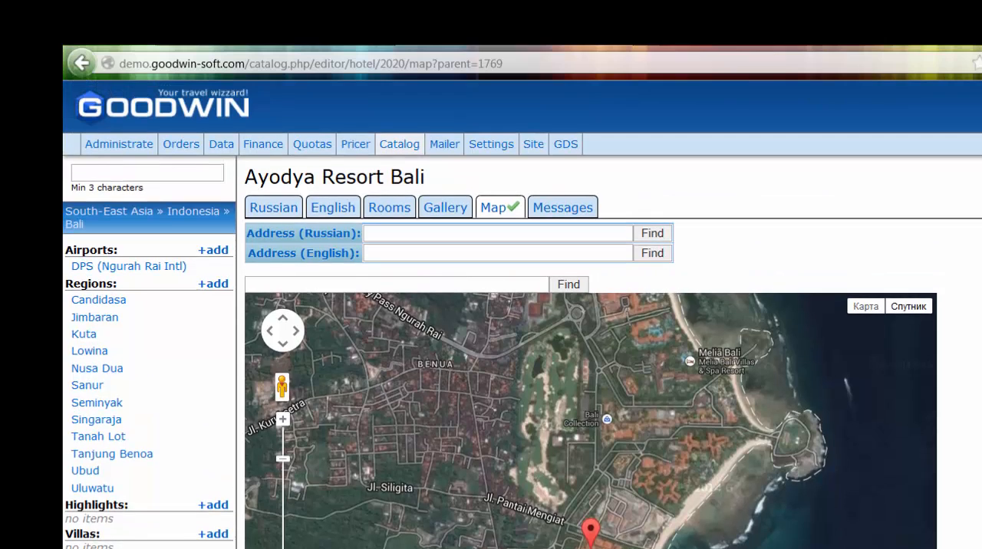
click(563, 208)
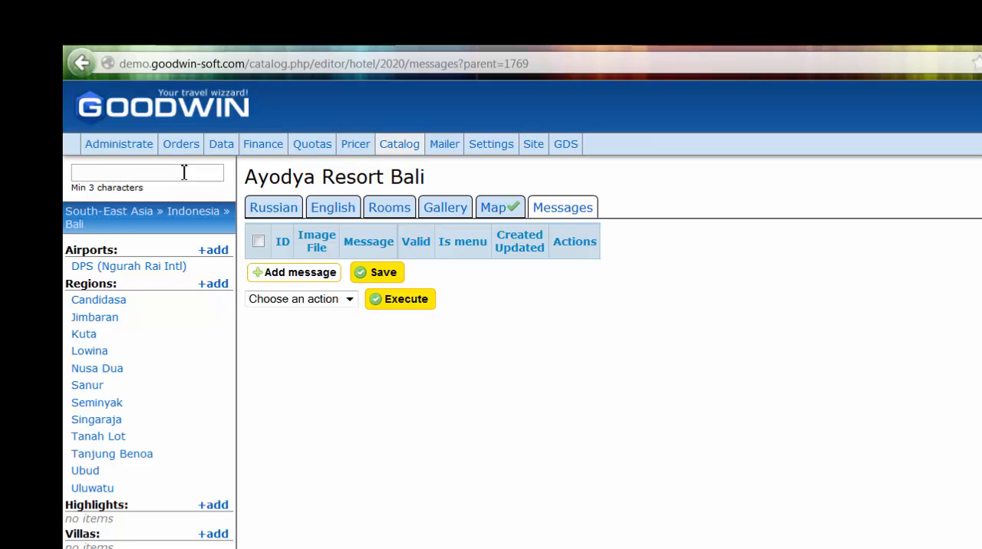
- Search the catalog for "inter" and open the Bali Intercontinental 5* hotel in Bali, Indonesia
text(штеуксщт)
key(ctrl+a)
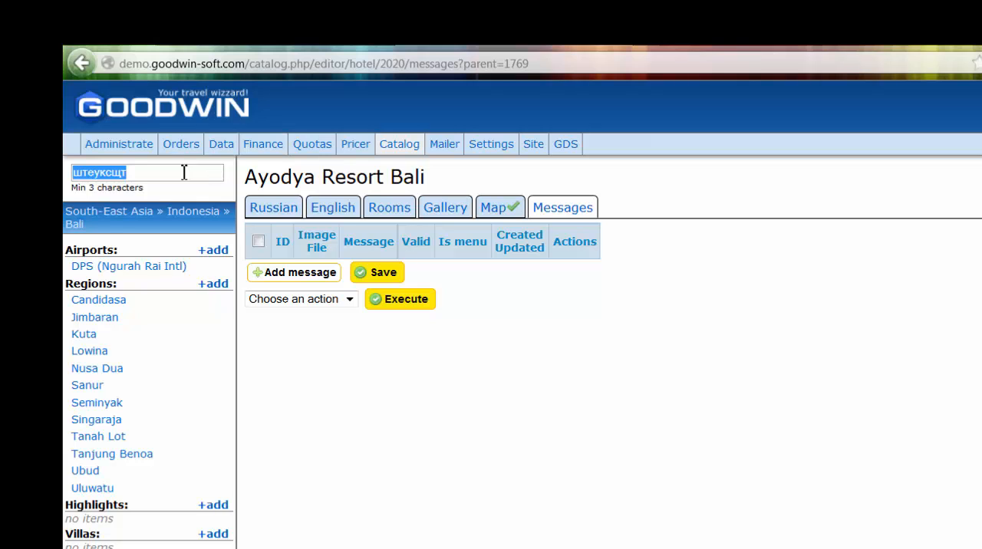
text(in)
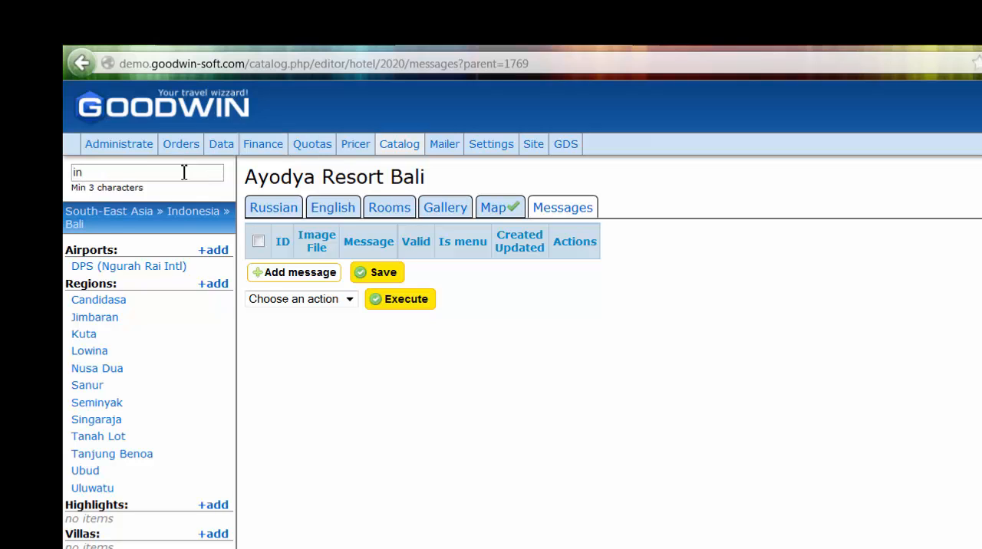
text(ter)
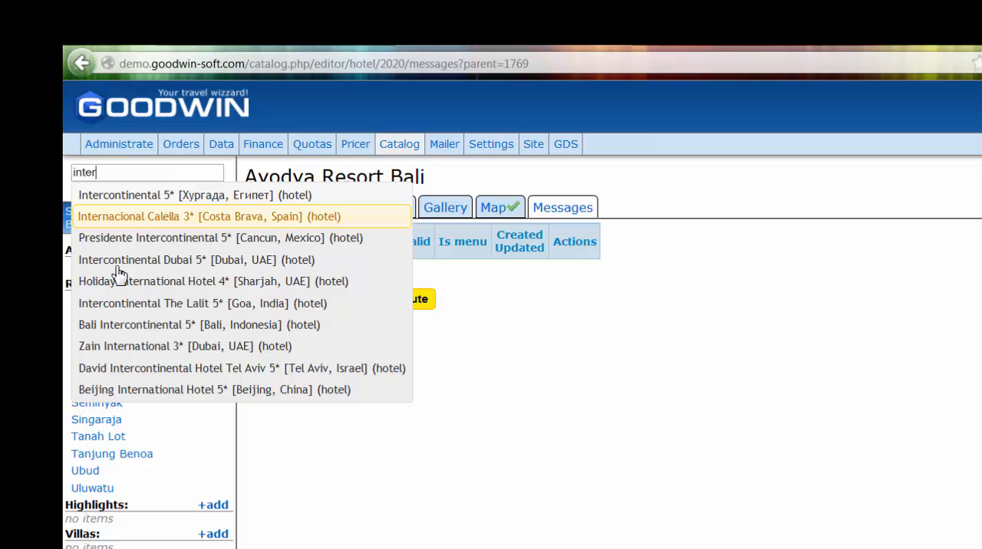
click(135, 330)
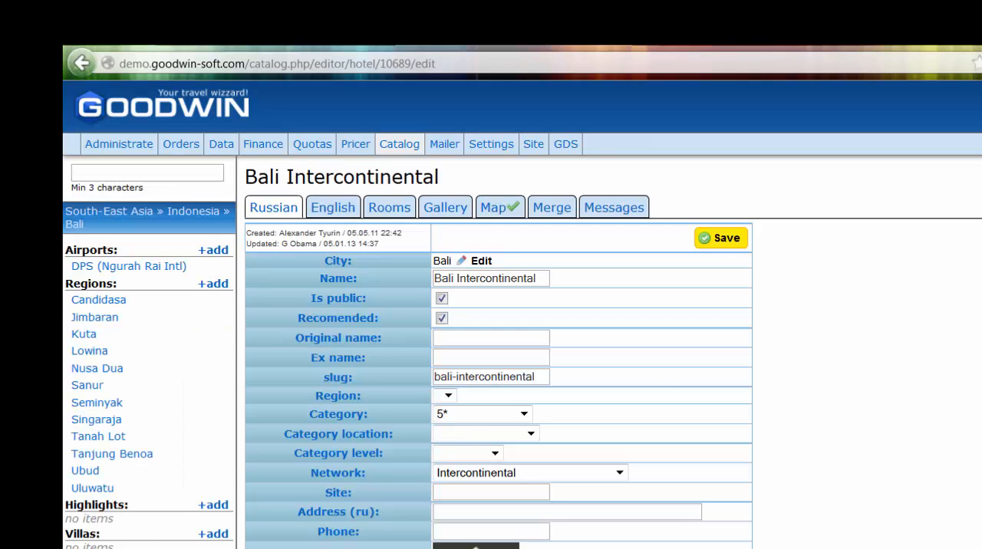
- Look over the Bali Intercontinental record, start adding a new hotel under Bali and name it "Some Hotel"
scroll(960, 375, down, 6)
scroll(960, 374, down, 3)
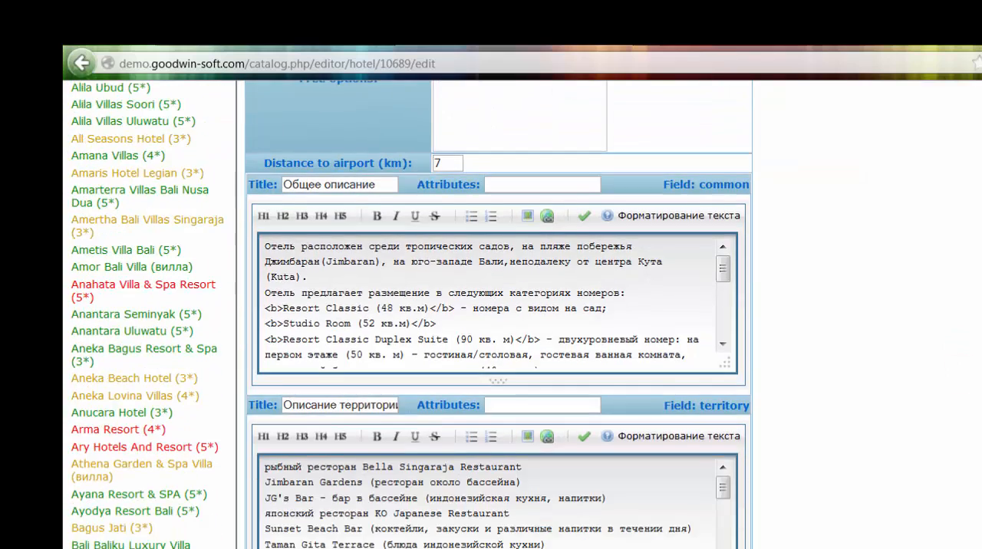
scroll(961, 374, up, 10)
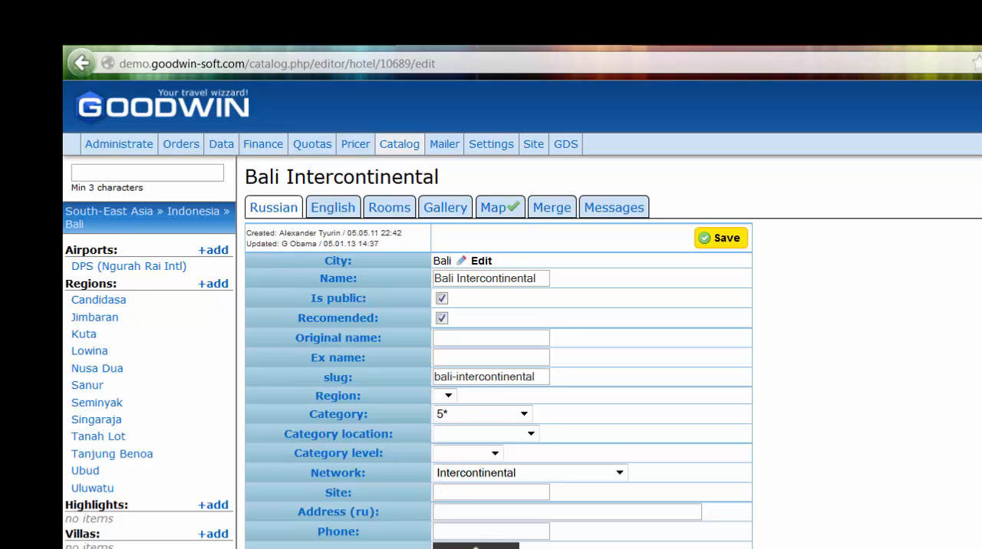
scroll(521, 314, down, 1)
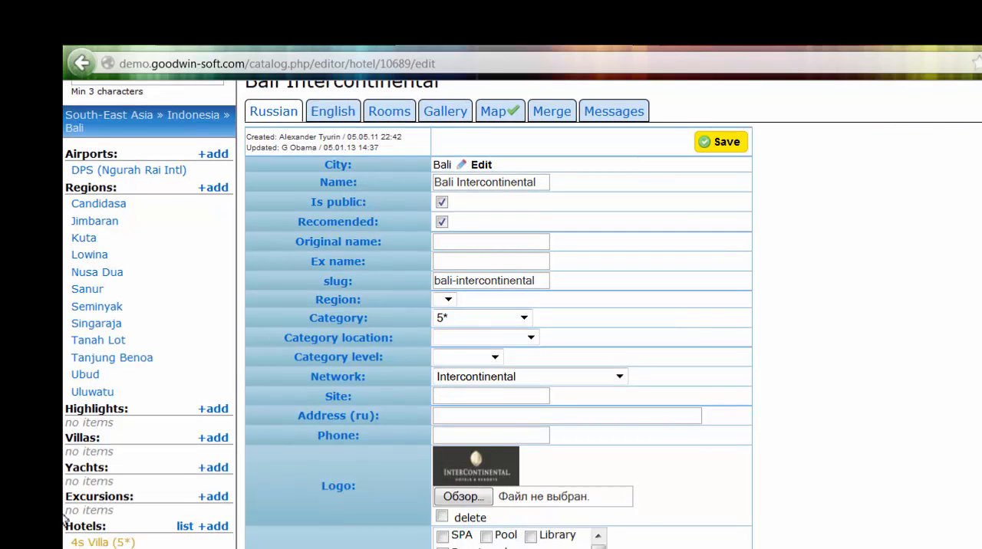
click(216, 528)
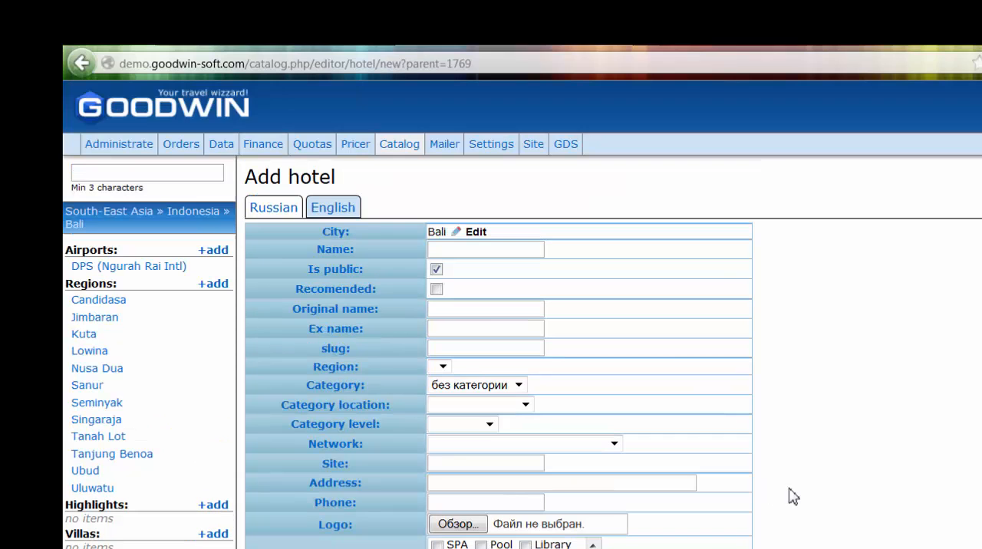
click(445, 250)
text(Some Hotel)
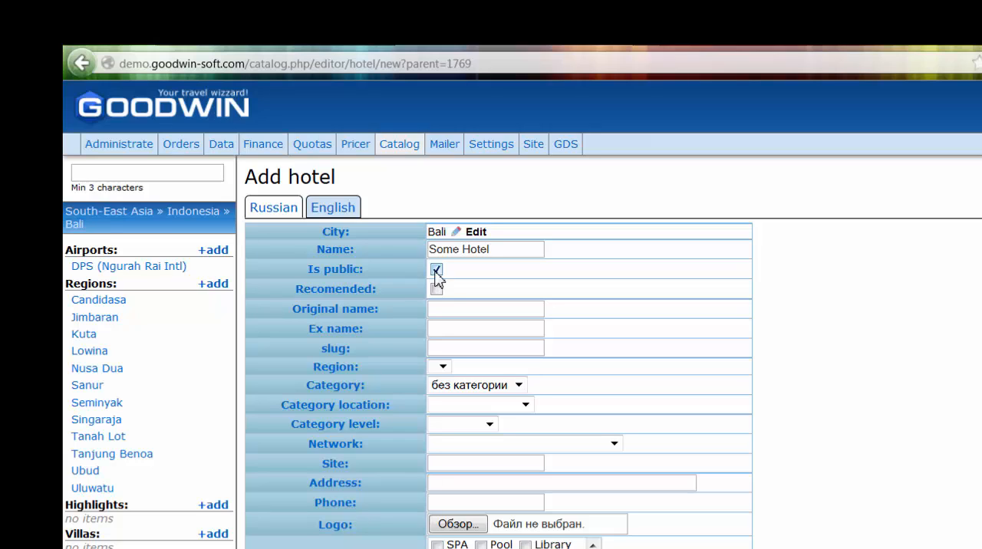
- Turn off the public setting for the new hotel
click(436, 270)
click(861, 387)
scroll(850, 431, down, 2)
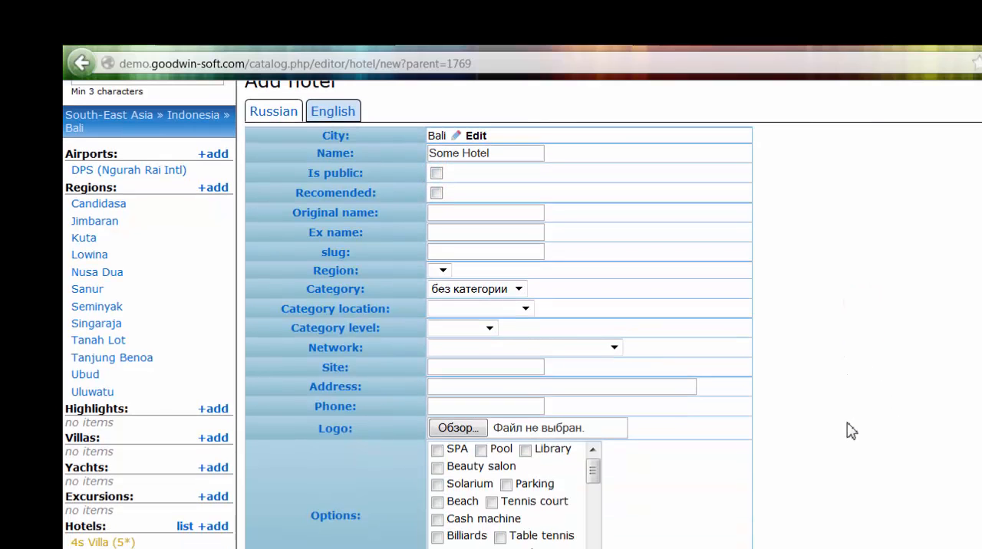
scroll(850, 447, up, 2)
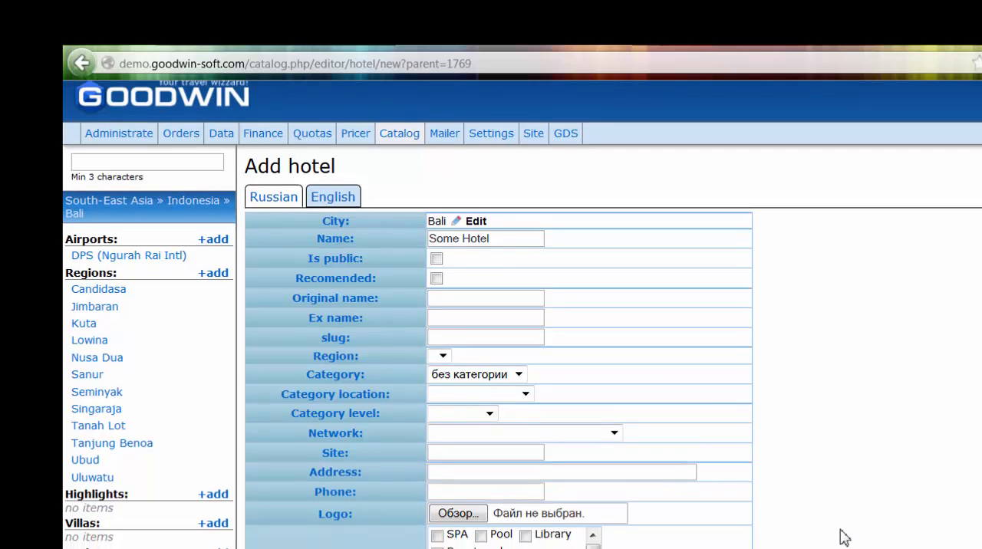
scroll(840, 535, down, 2)
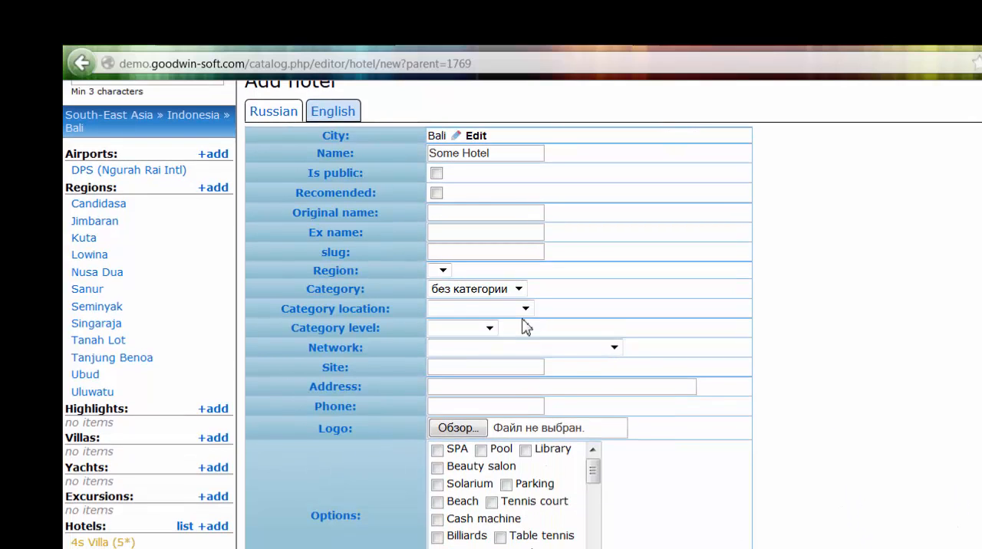
- Append "(ex. Exmane)" to the new hotel's name
click(463, 210)
click(462, 236)
click(520, 153)
text(())
text(ex)
text(. )
text(Ex)
text(mane)
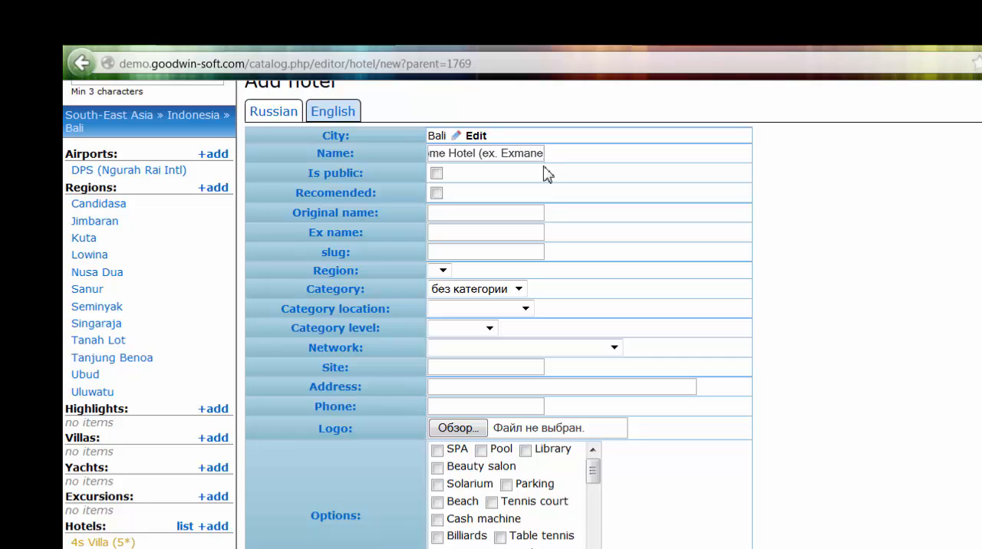
- Correct the spelling of "Exmane" to "Exname" in the hotel's name
key(shift+Left)
key(shift+Left)
key(shift+Left)
key(Left)
key(shift+Left)
text(n)
key(shift+Right)
text(m)
key(Home)
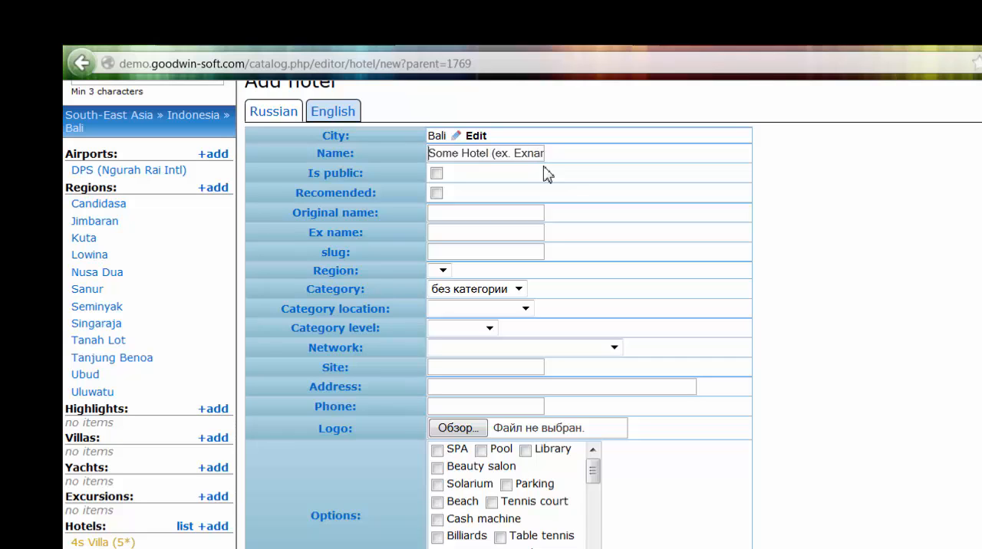
- Move the "(ex. Exname)" part out of the hotel's name and into its ex name
key(ctrl+Right)
key(ctrl+Right)
key(shift+End)
key(ctrl+c)
key(Delete)
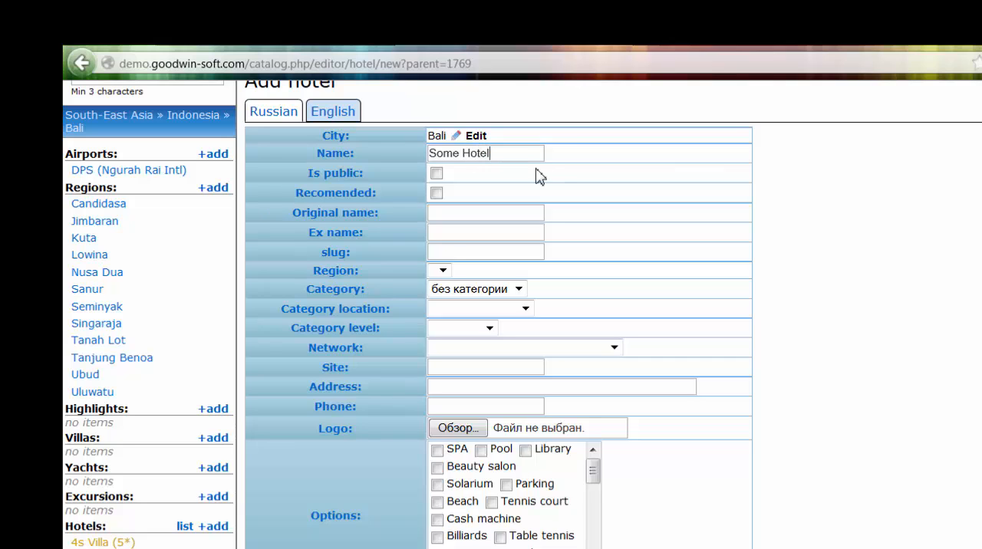
click(434, 233)
key(ctrl+v)
- Trim the parentheses and "ex." prefix from the ex name, leaving only "Exname"
key(Home)
key(shift+Right)
key(shift+Right)
key(shift+Right)
key(shift+Right)
key(shift+Right)
key(shift+Right)
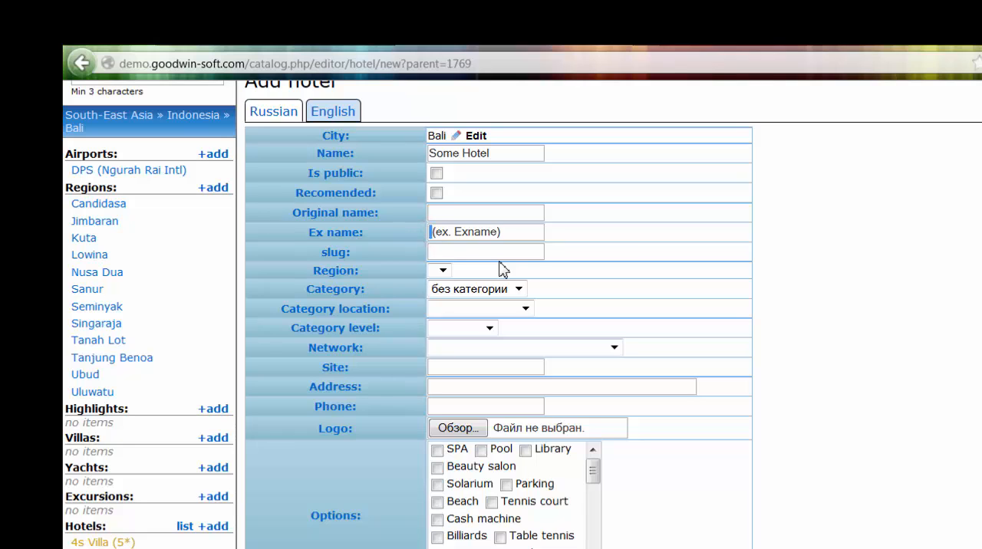
key(Delete)
key(End)
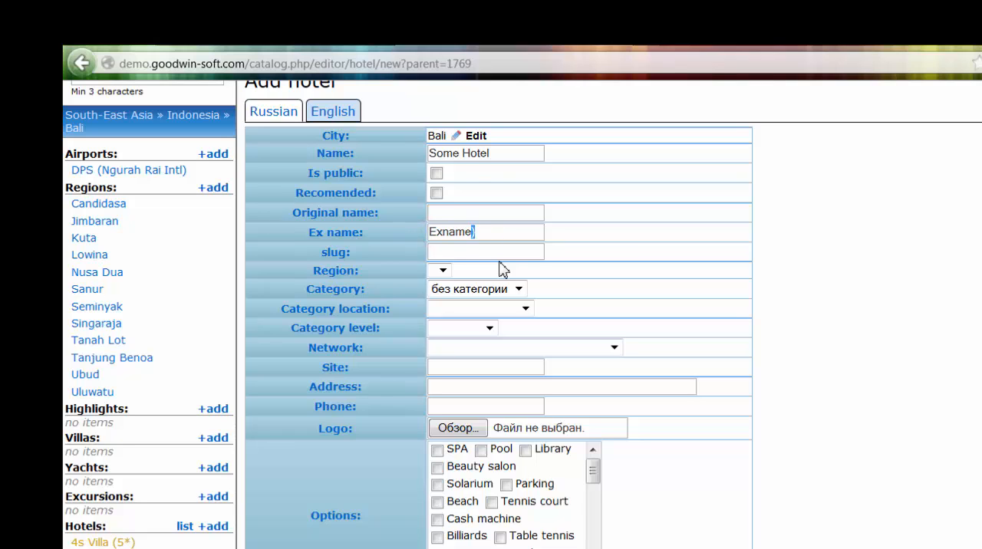
key(BackSpace)
click(506, 253)
click(916, 299)
- Set the new hotel's category to 3*
scroll(877, 363, down, 2)
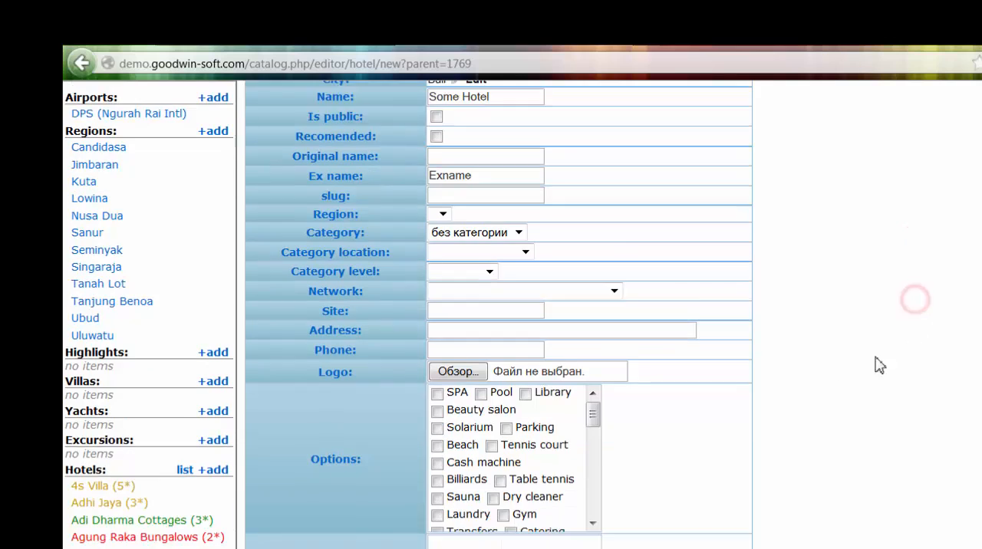
click(518, 194)
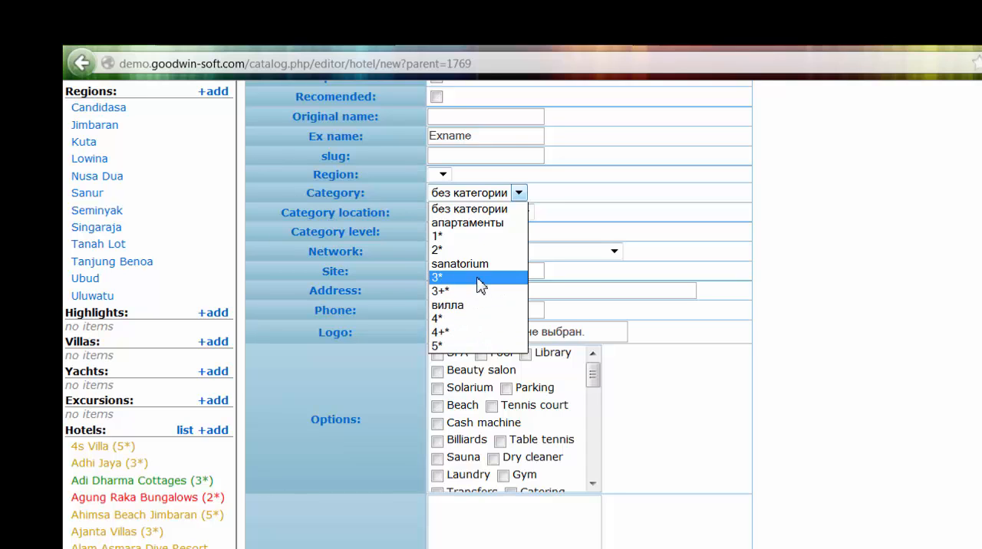
click(477, 277)
- Examine the available choices for the hotel's category location, category level and network without selecting any
scroll(407, 314, up, 3)
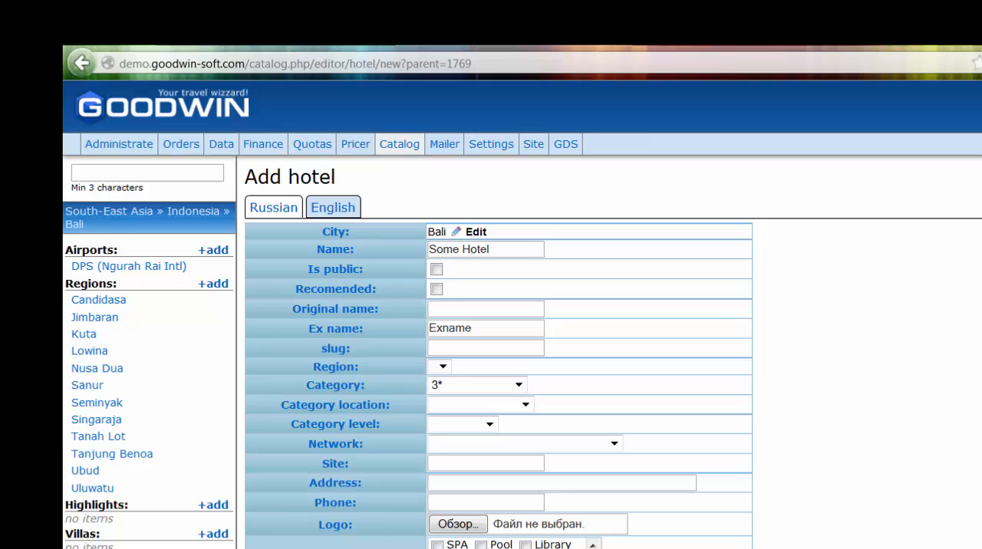
click(527, 405)
click(527, 405)
click(221, 144)
click(527, 405)
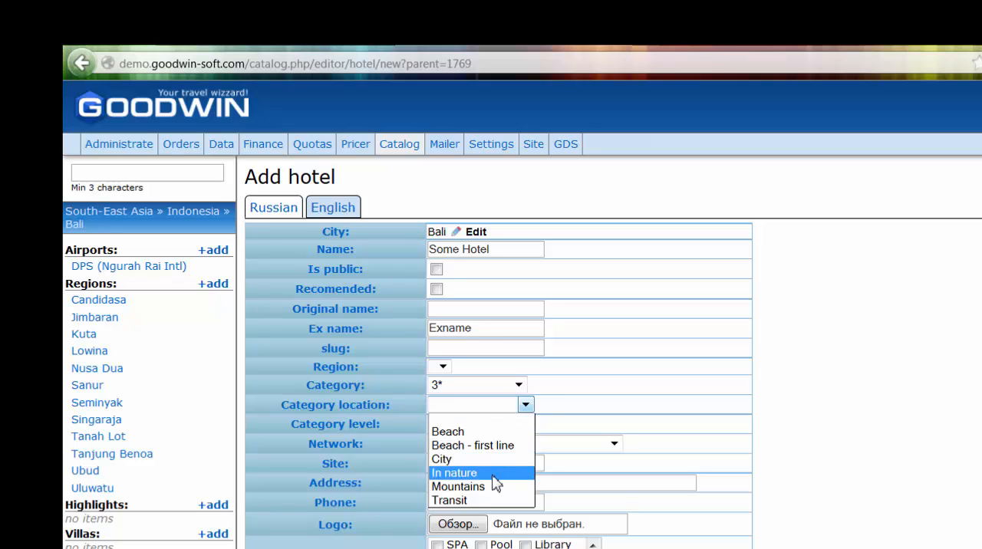
click(966, 394)
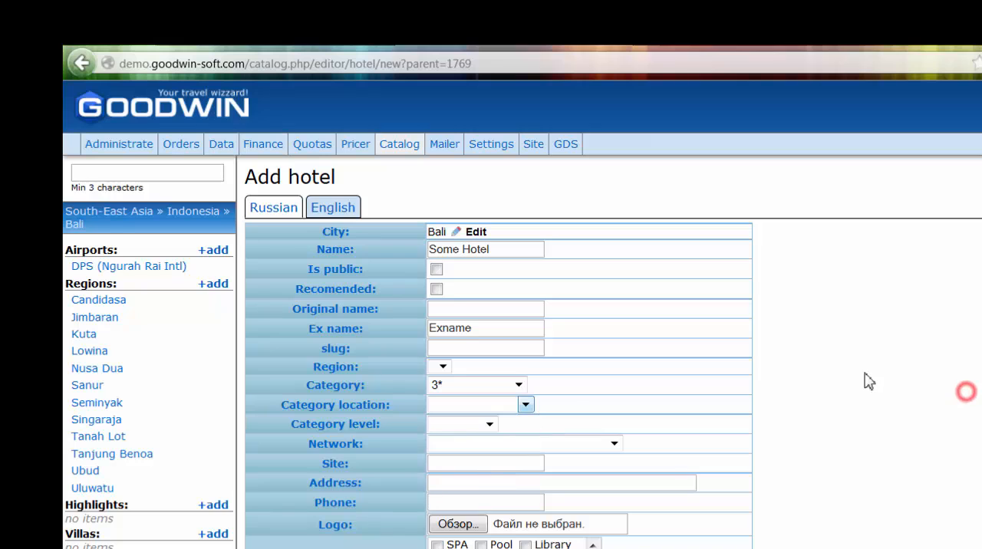
click(491, 426)
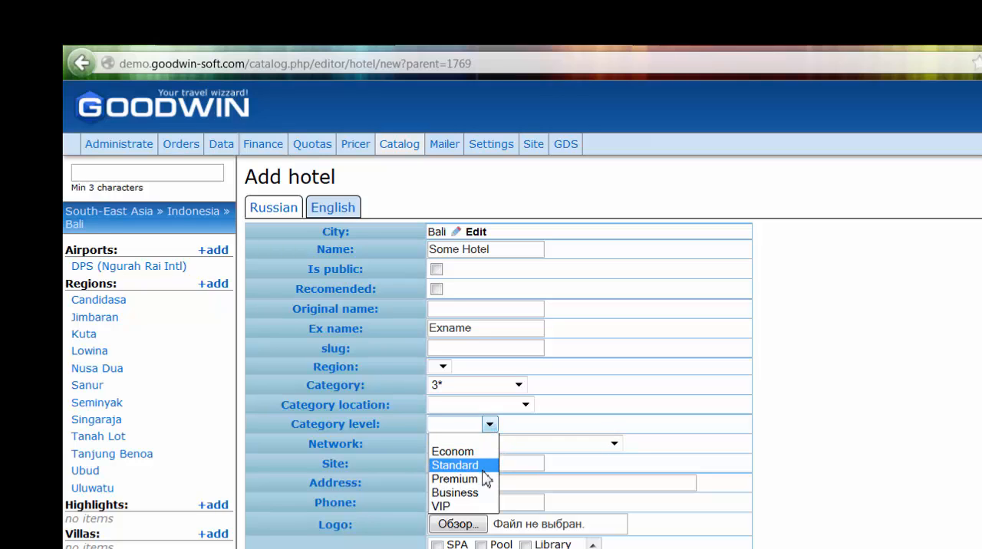
click(975, 529)
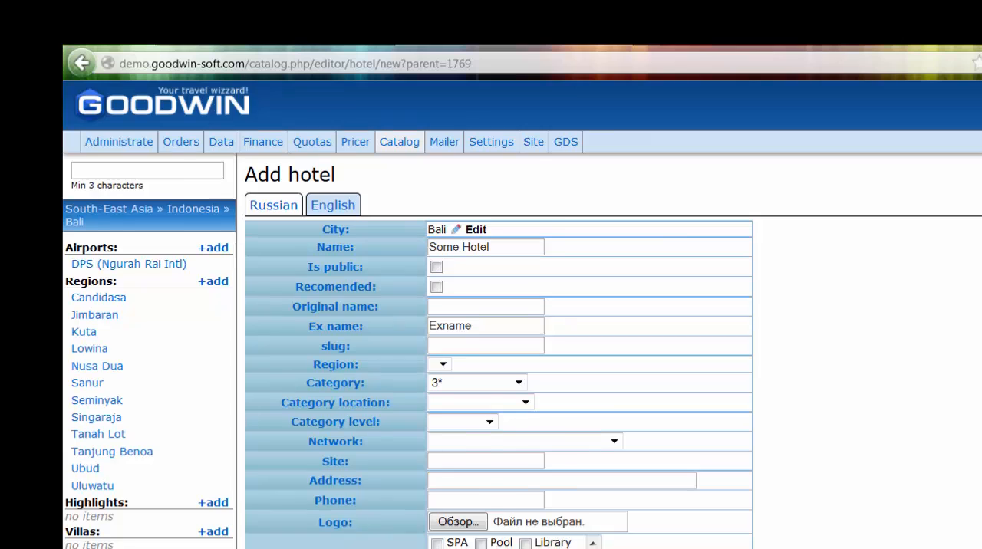
scroll(491, 315, down, 3)
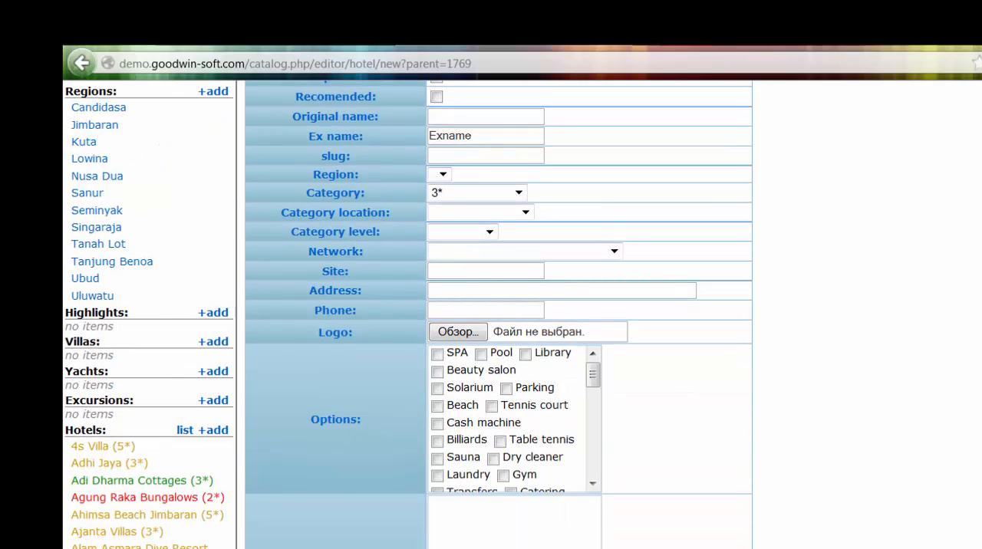
scroll(490, 315, up, 2)
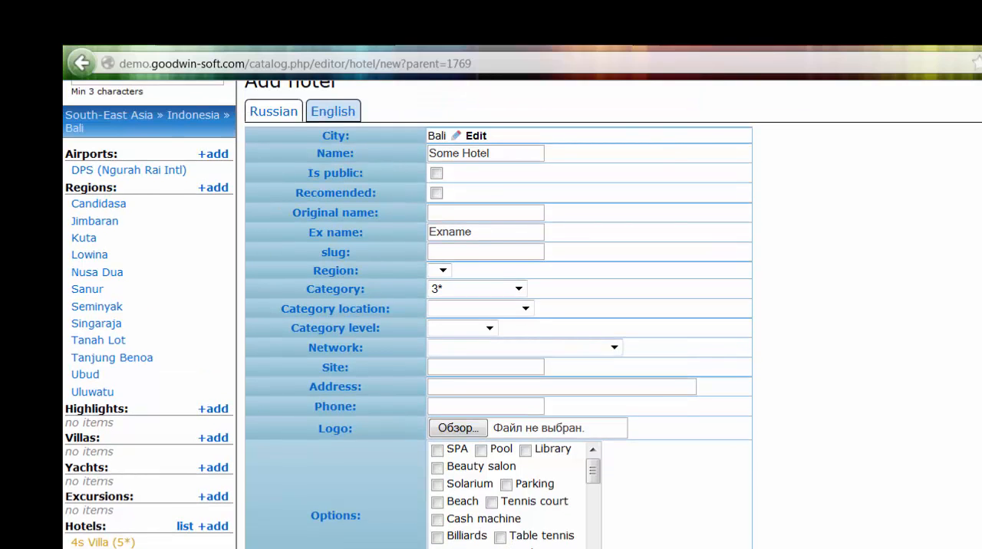
scroll(491, 315, up, 2)
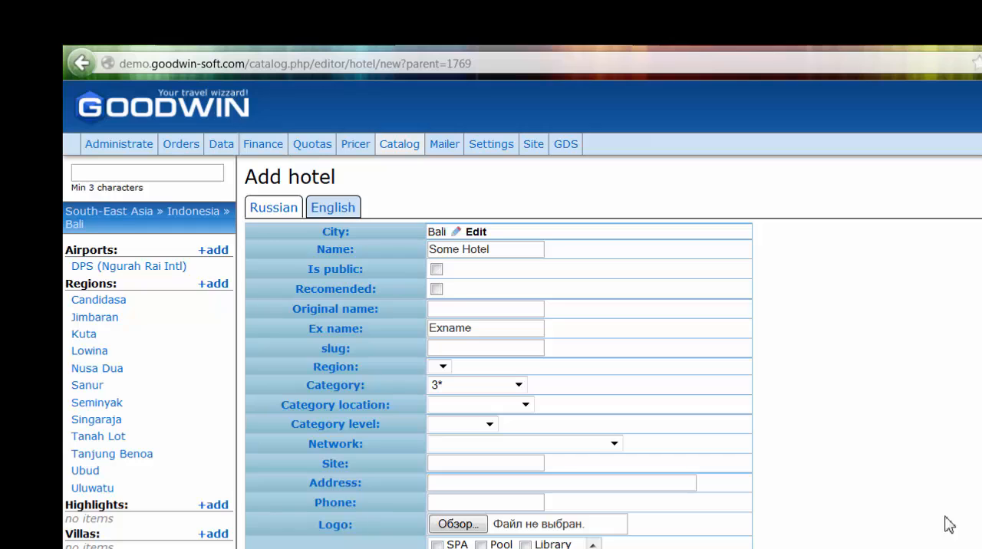
click(613, 445)
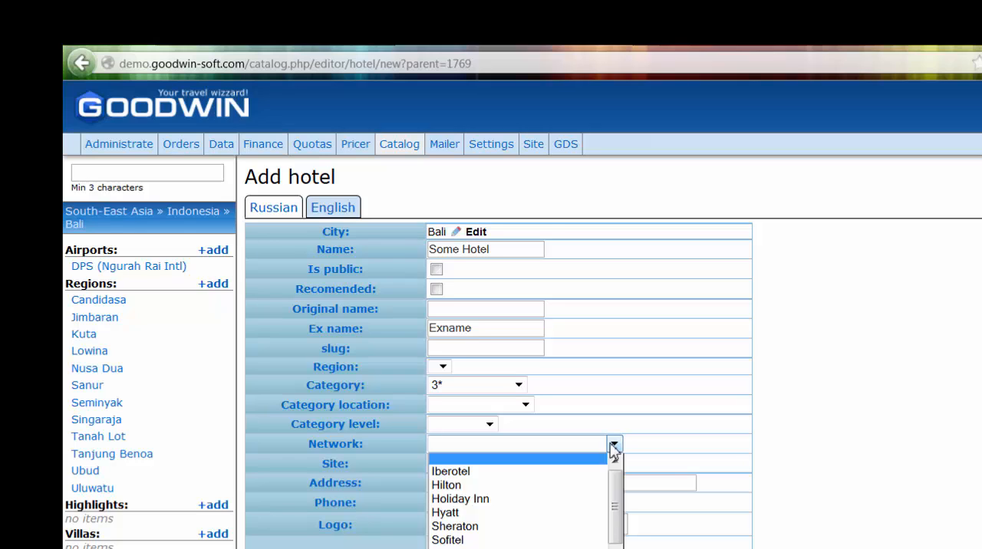
click(896, 424)
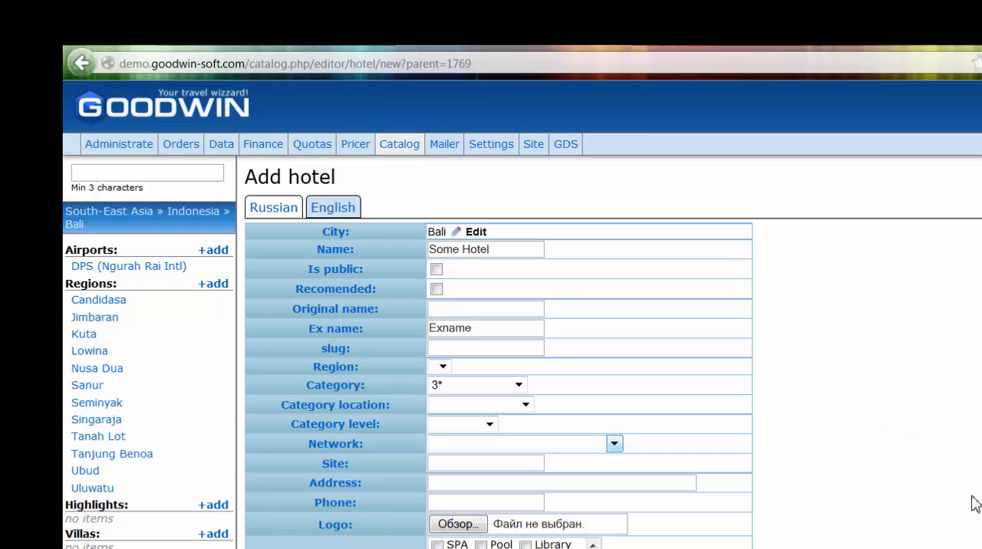
- Set the hotel's site to somehotel.com, leaving its address and phone blank
click(481, 462)
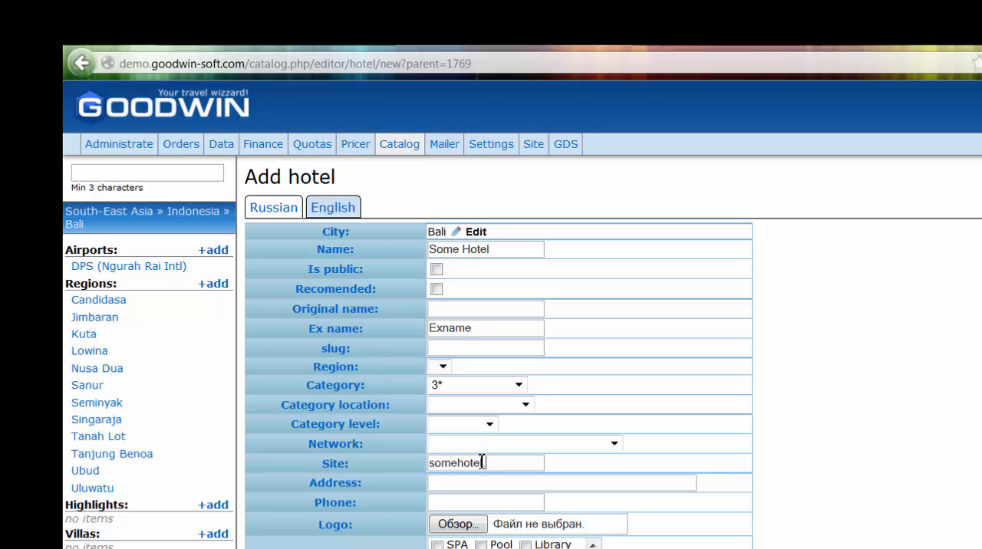
text(com)
click(475, 483)
scroll(975, 529, down, 4)
scroll(887, 471, up, 1)
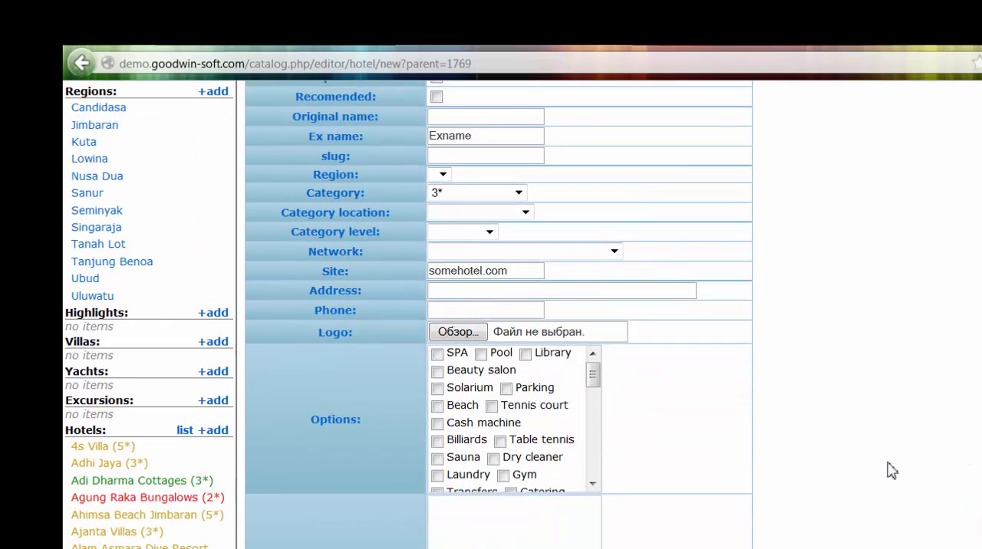
click(460, 311)
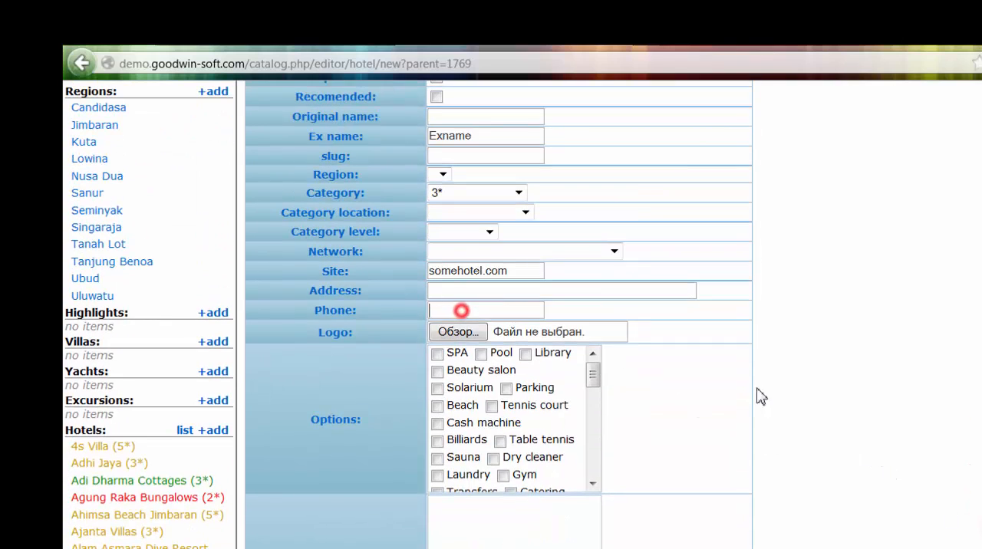
click(916, 358)
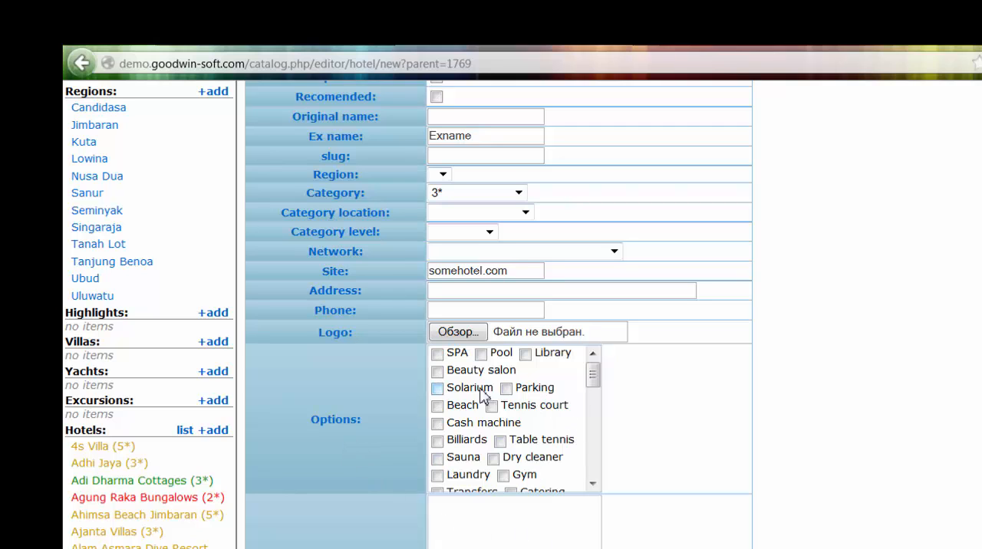
- Enable the Pool, Library and Parking options for the hotel
click(481, 353)
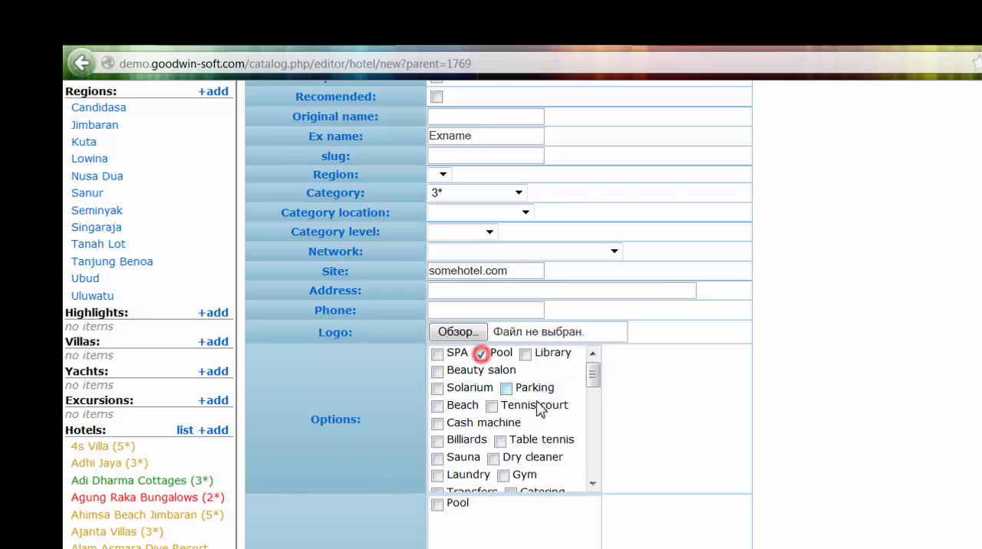
click(525, 354)
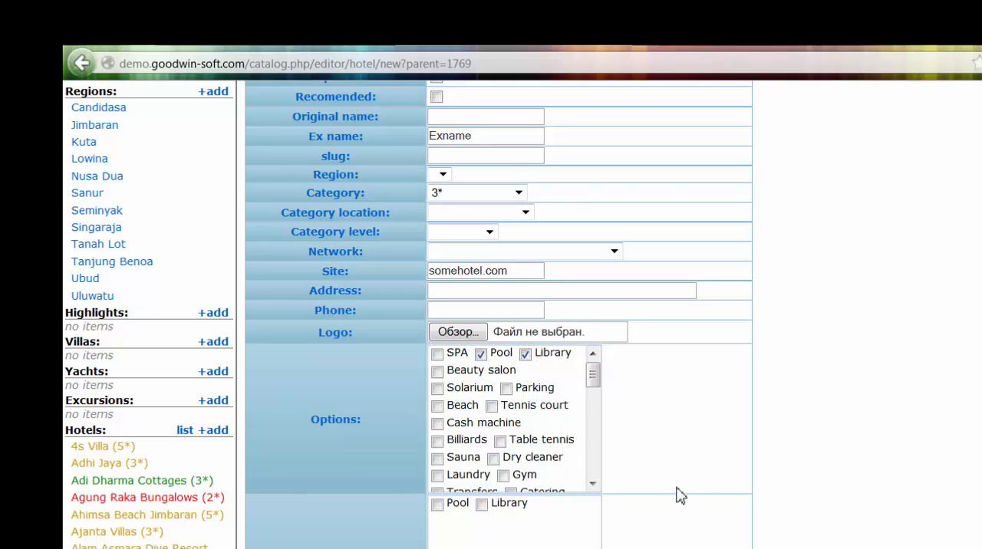
click(507, 389)
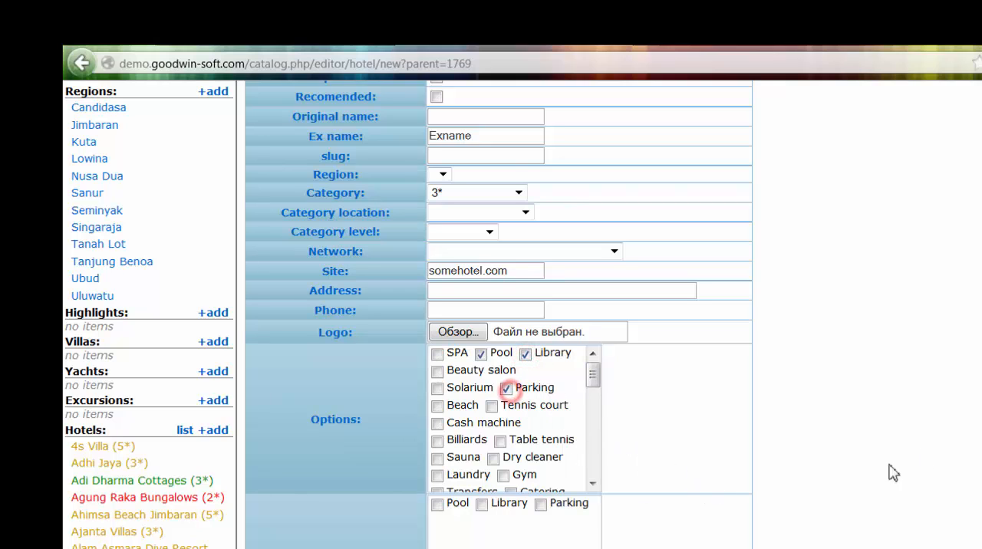
click(938, 443)
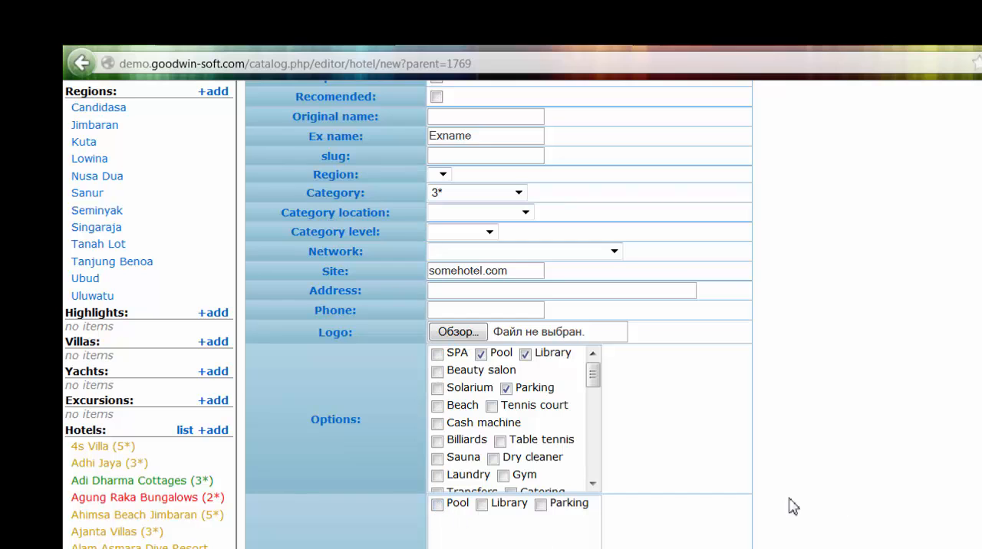
- Mark Pool and Library as free options for the hotel
click(436, 505)
scroll(591, 482, down, 2)
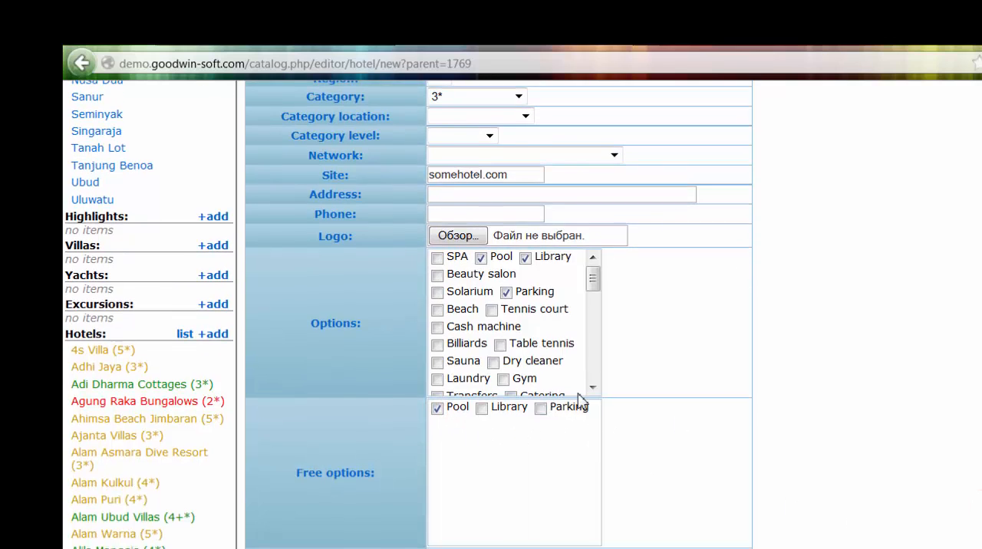
click(482, 408)
scroll(626, 463, down, 4)
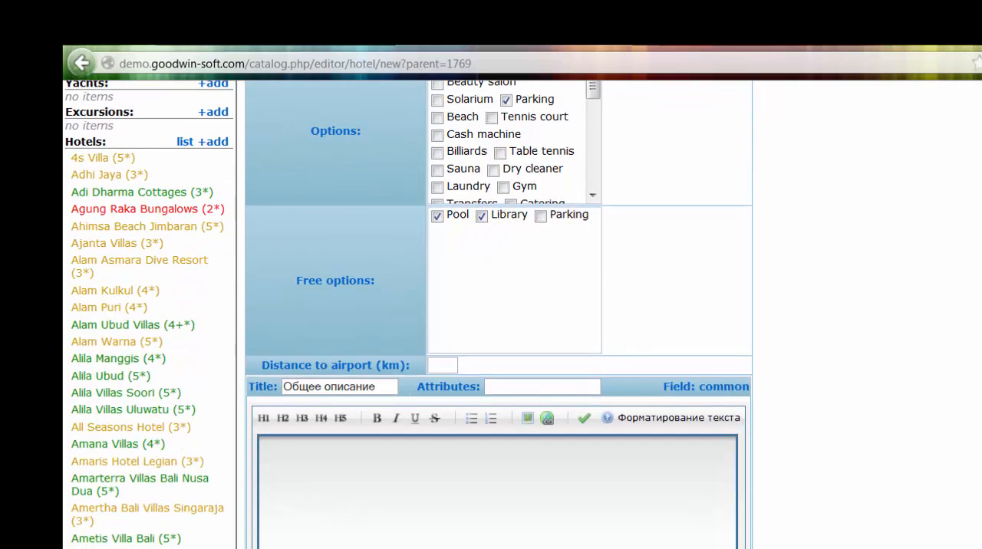
- Look through the new hotel form's description sections, from the common description to the territory description
click(392, 504)
scroll(690, 458, down, 1)
scroll(690, 458, down, 1)
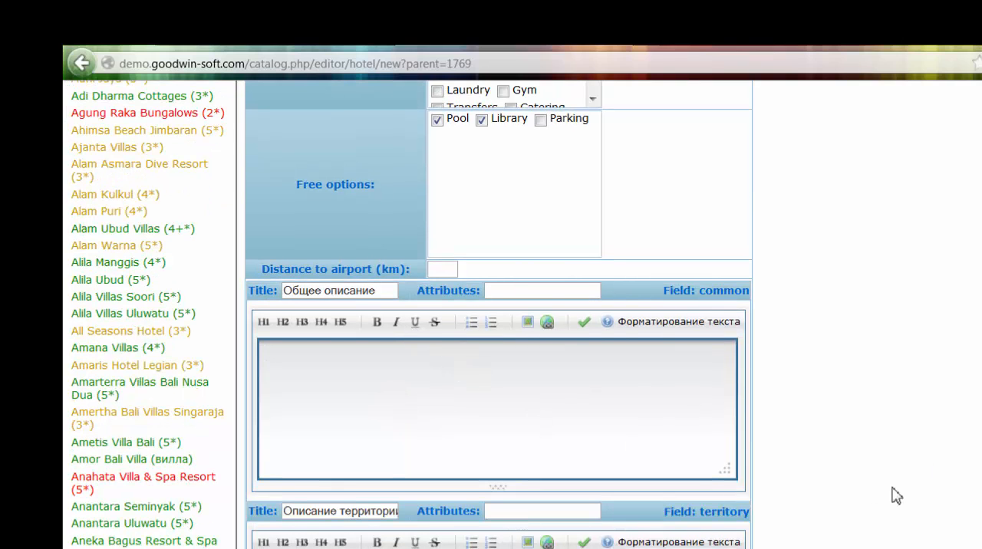
scroll(895, 497, down, 3)
scroll(411, 467, up, 4)
scroll(849, 480, up, 10)
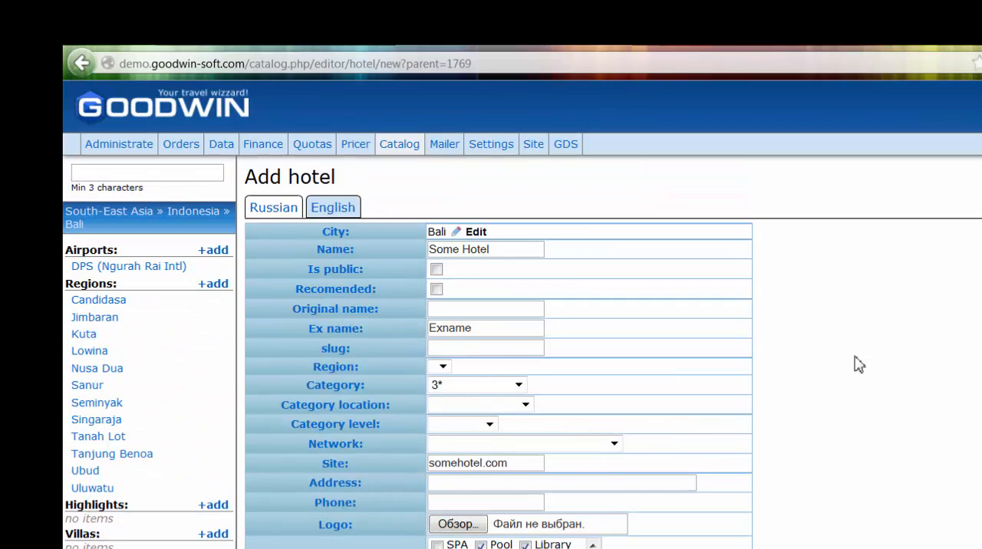
- View the catalog's description profile list and apply its object filter
click(222, 146)
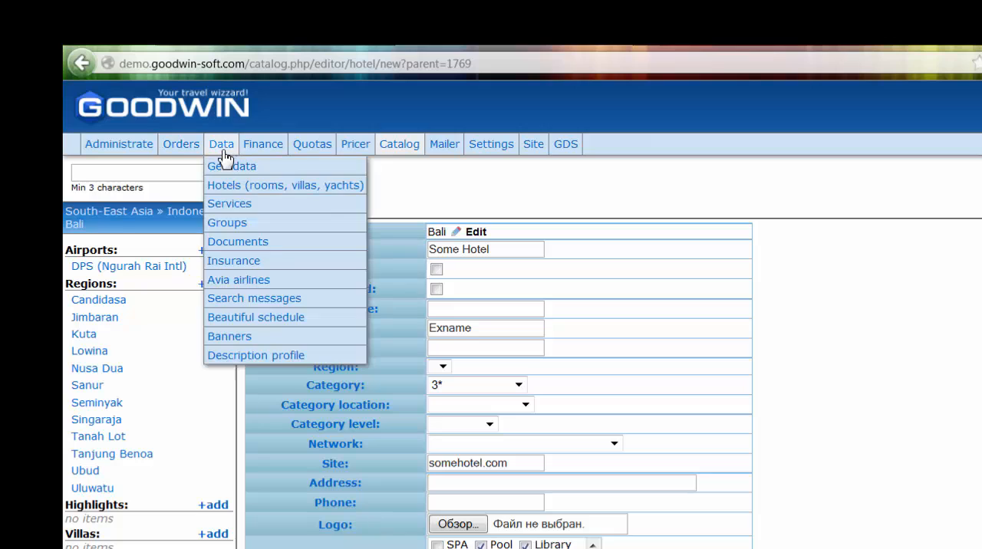
click(246, 357)
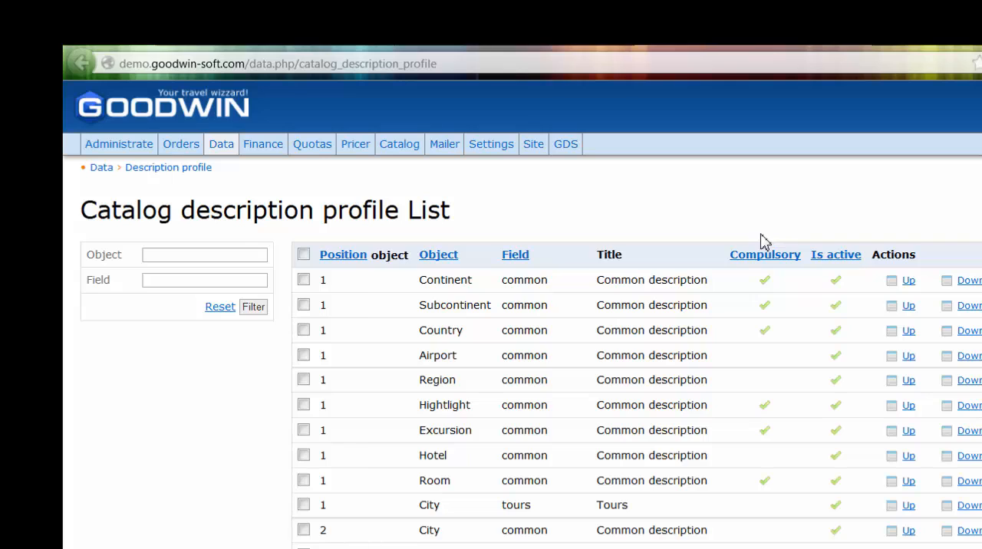
click(175, 258)
click(253, 307)
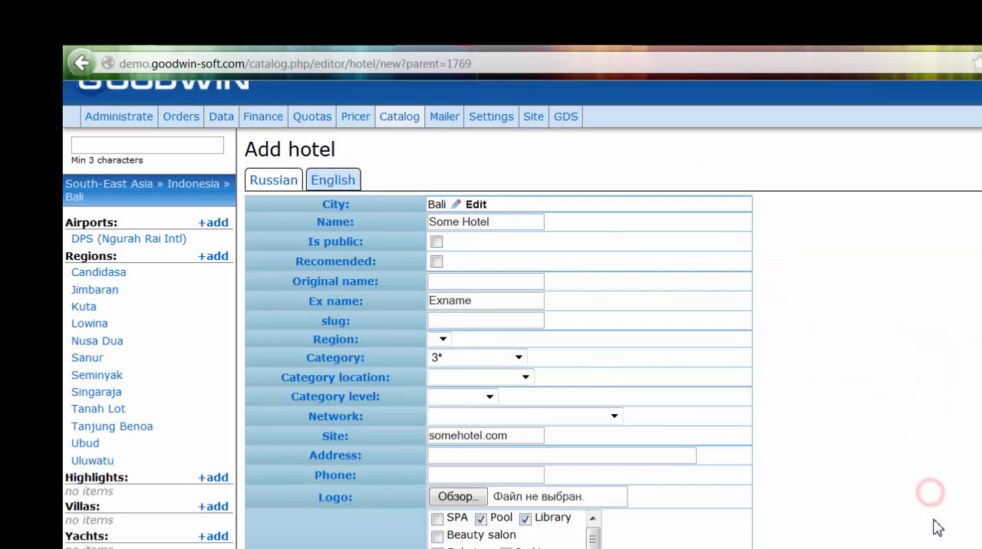
- Review the new hotel form through to the hotel features section and save the hotel
scroll(936, 526, down, 5)
scroll(522, 313, up, 5)
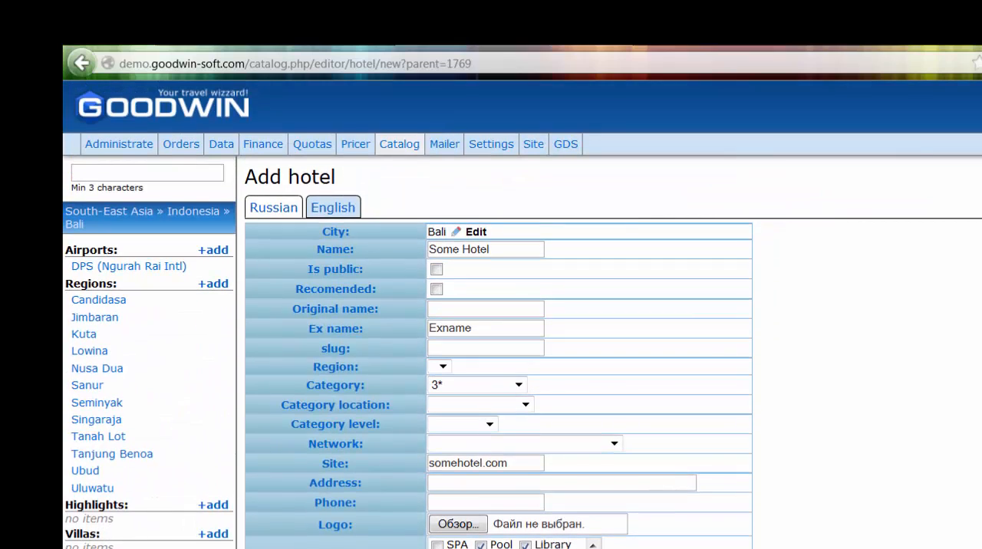
scroll(499, 314, down, 20)
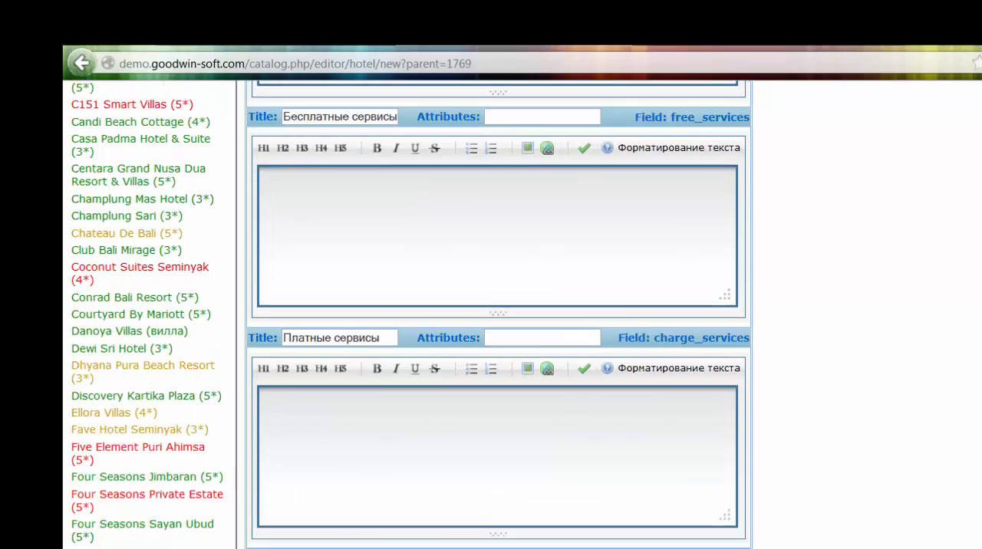
scroll(901, 500, down, 3)
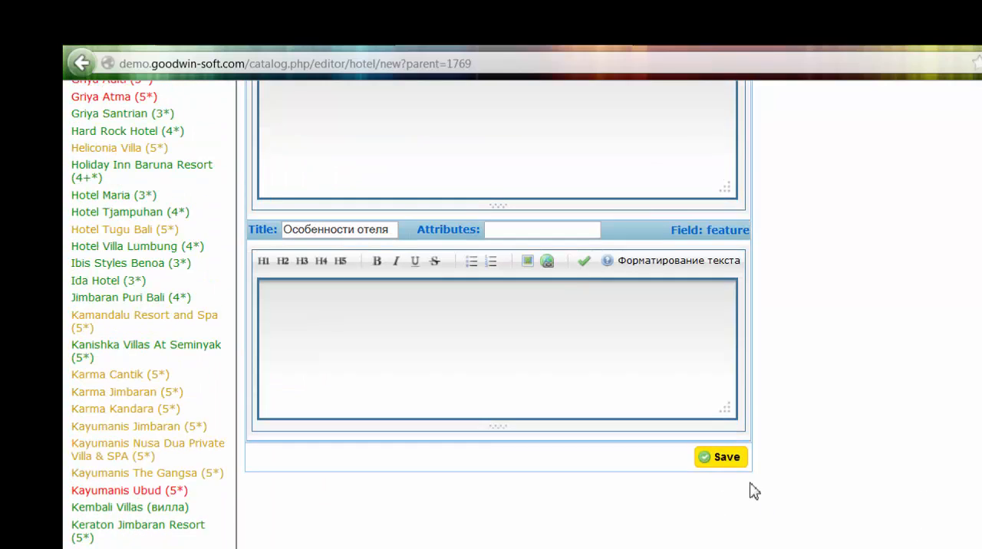
click(733, 464)
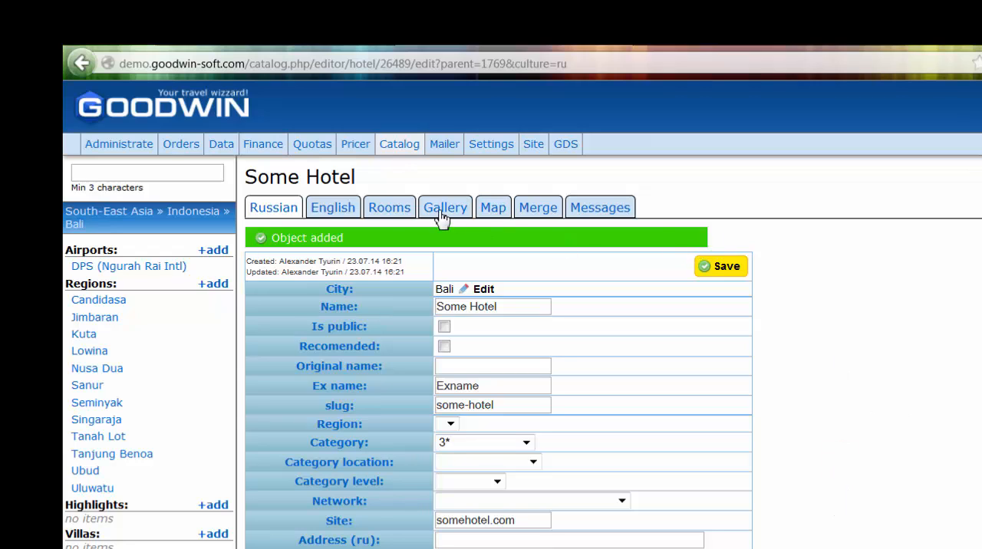
- Add a room named Standard to the new hotel
click(401, 207)
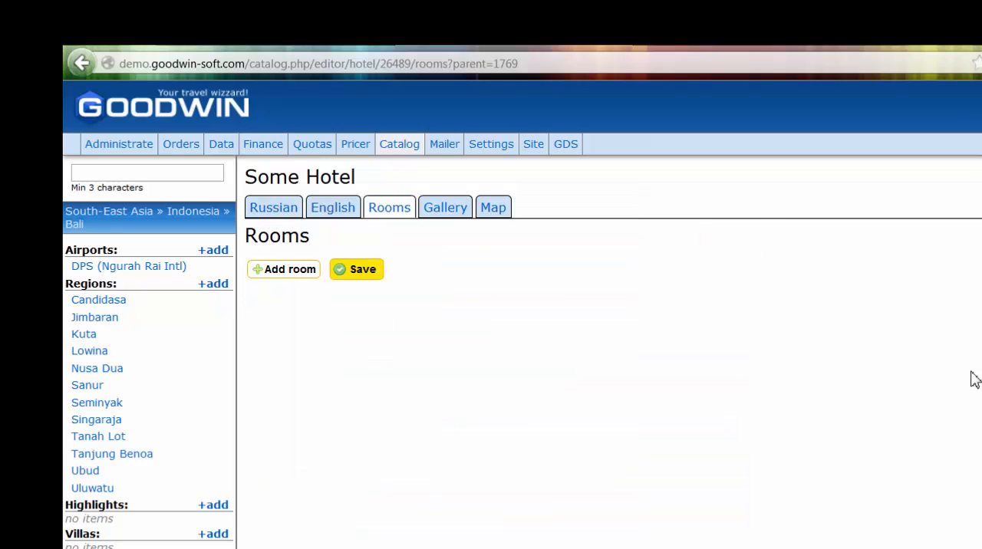
click(297, 272)
click(362, 276)
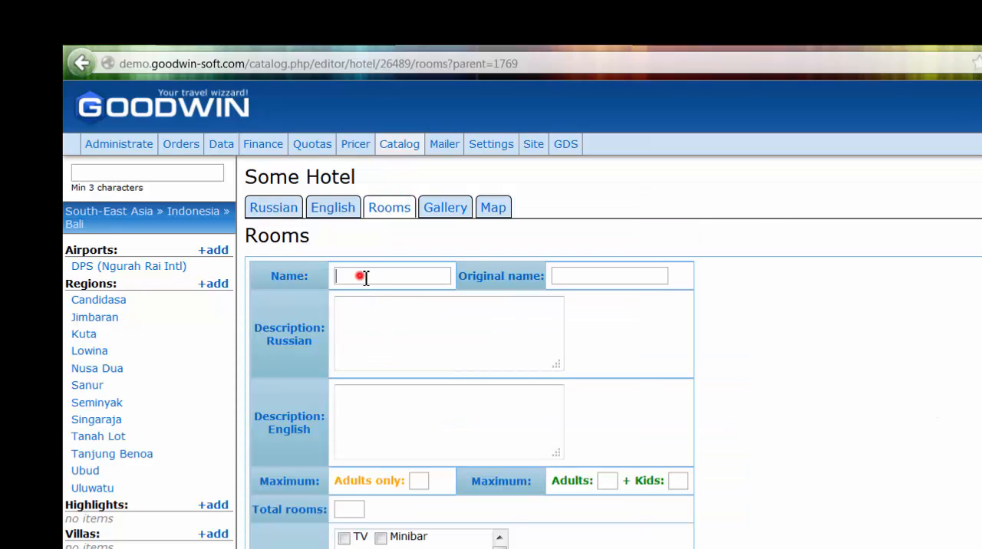
text(Standard)
click(399, 328)
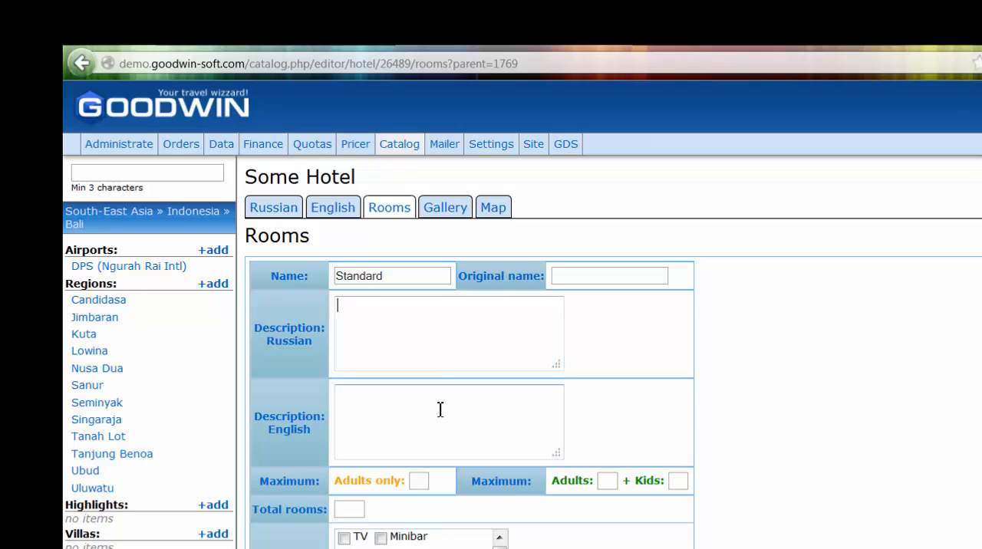
click(425, 405)
click(394, 330)
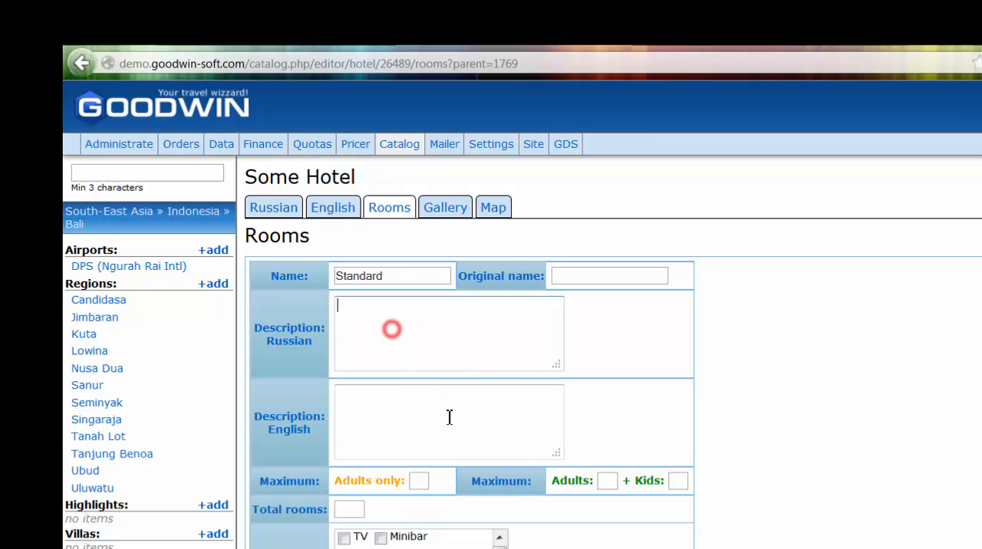
click(441, 425)
click(391, 329)
click(401, 412)
click(394, 329)
click(395, 412)
- Set the Standard room's maximum to 3 adults only or 2 adults plus 1 kid, with 50 total rooms
scroll(697, 490, down, 1)
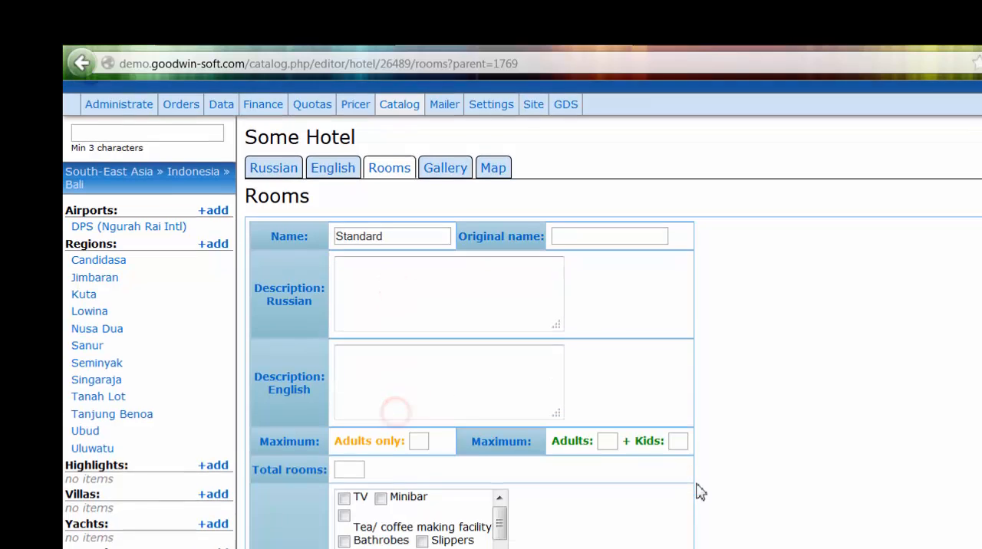
click(420, 386)
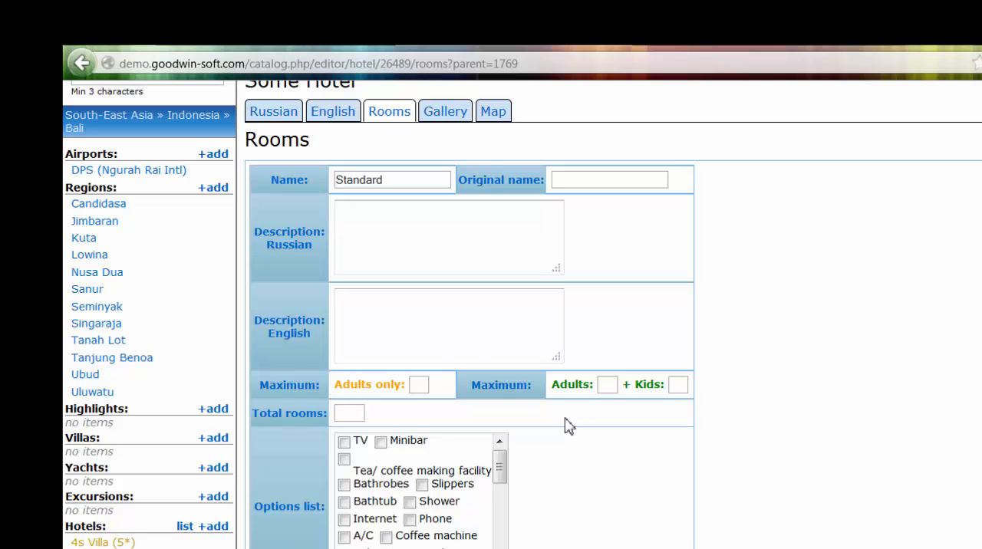
text(3)
click(606, 384)
text(2)
click(680, 384)
text(1)
click(940, 449)
click(362, 408)
- Enable the TV, Minibar, Bathtub, Shower and Internet options for the Standard room
scroll(587, 460, down, 3)
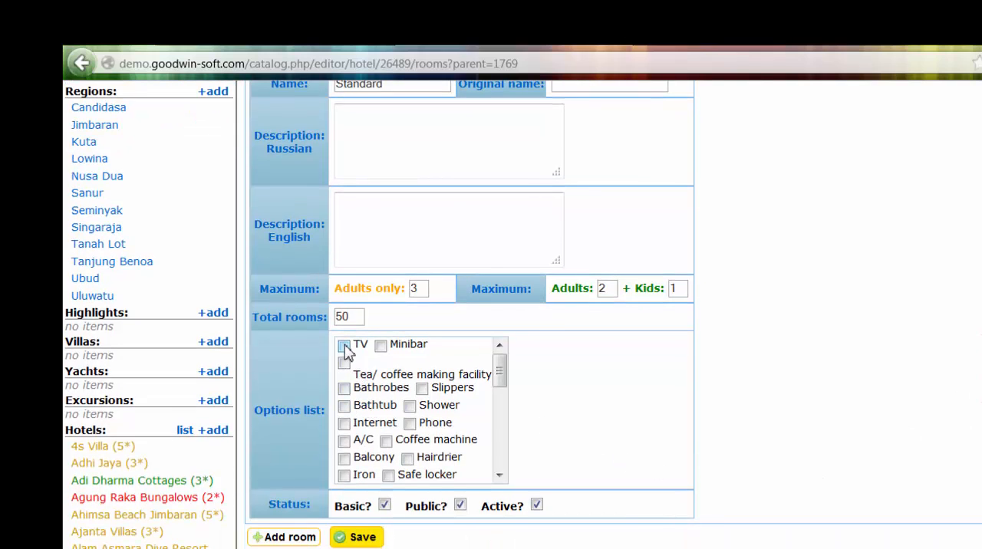
click(344, 347)
click(381, 346)
scroll(543, 469, down, 1)
scroll(537, 460, down, 3)
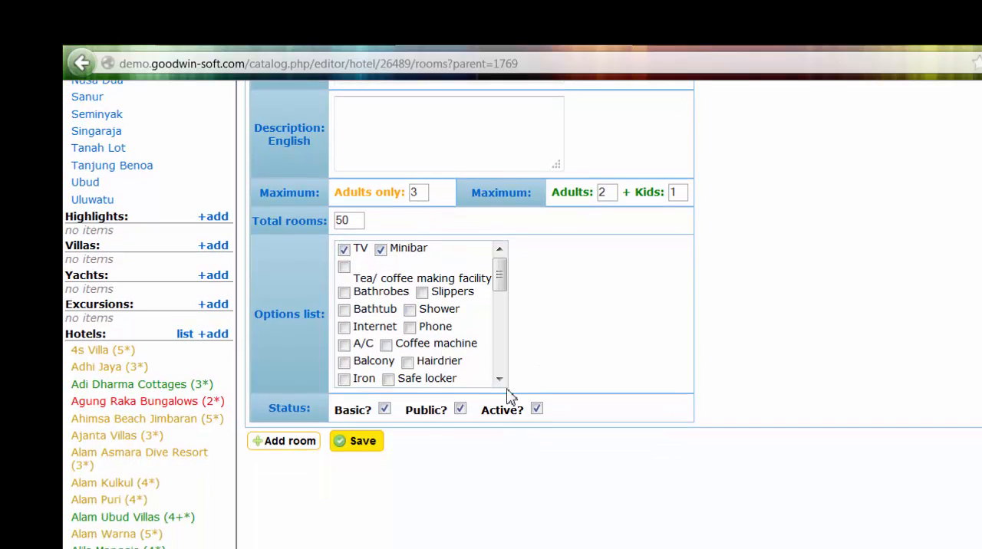
click(342, 310)
click(410, 310)
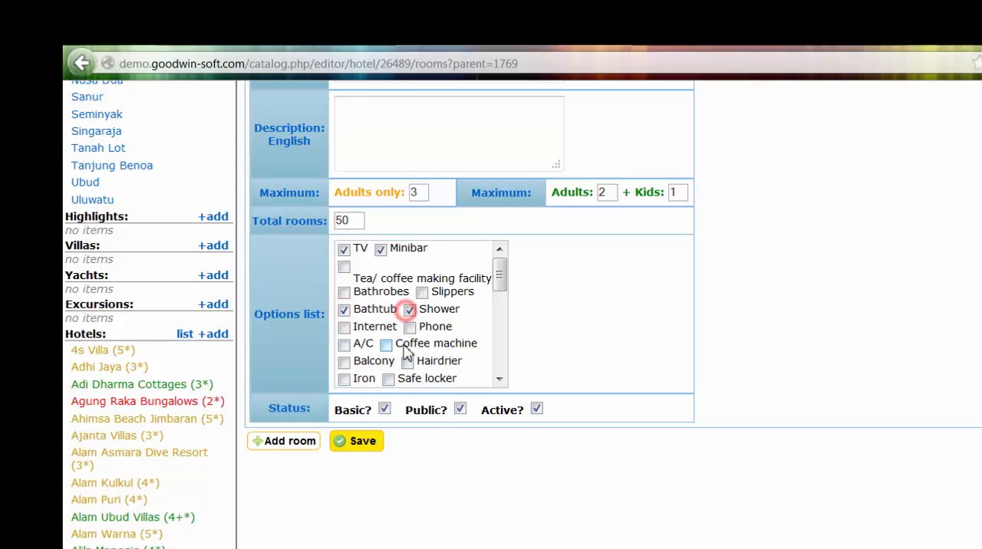
click(344, 327)
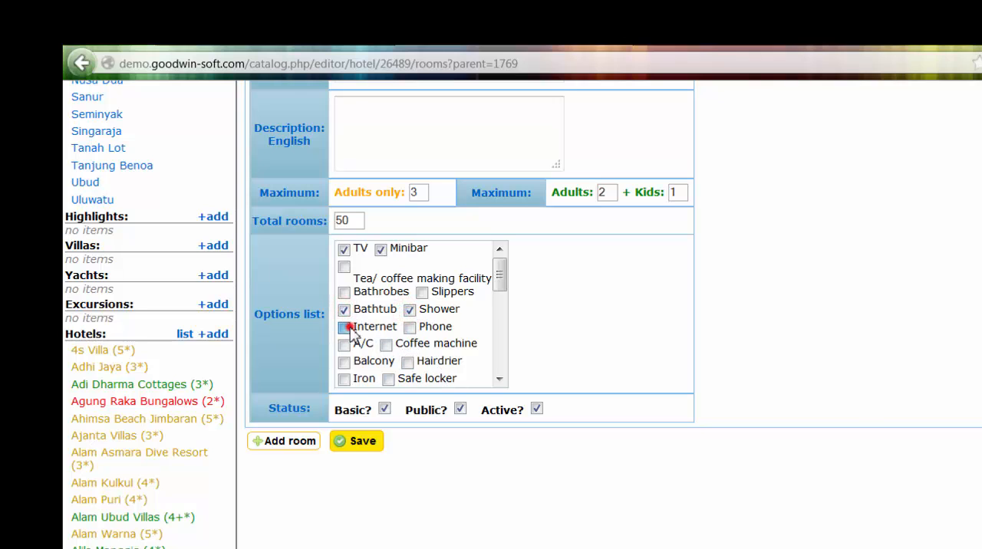
click(882, 344)
- Turn off the Standard room's Basic, Public and Active statuses and save the room
scroll(870, 445, down, 3)
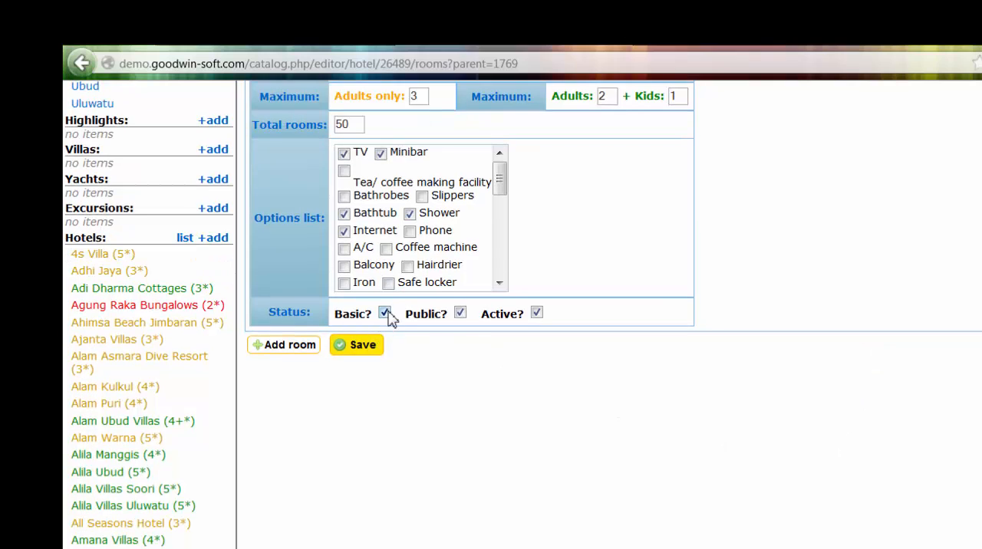
click(386, 313)
click(460, 313)
click(536, 313)
click(752, 268)
scroll(798, 328, up, 3)
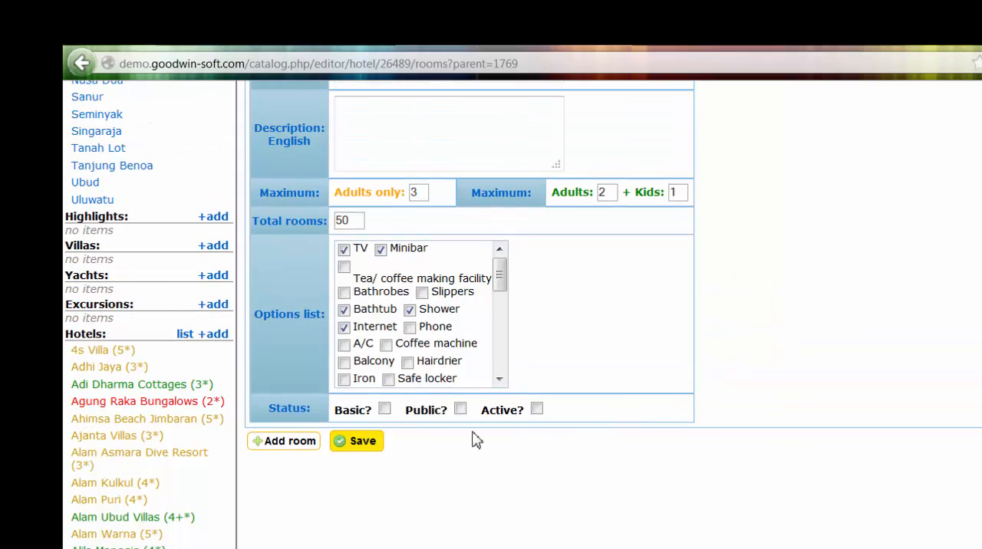
click(366, 445)
- Add two more blank room entries below the Standard room
scroll(693, 540, down, 2)
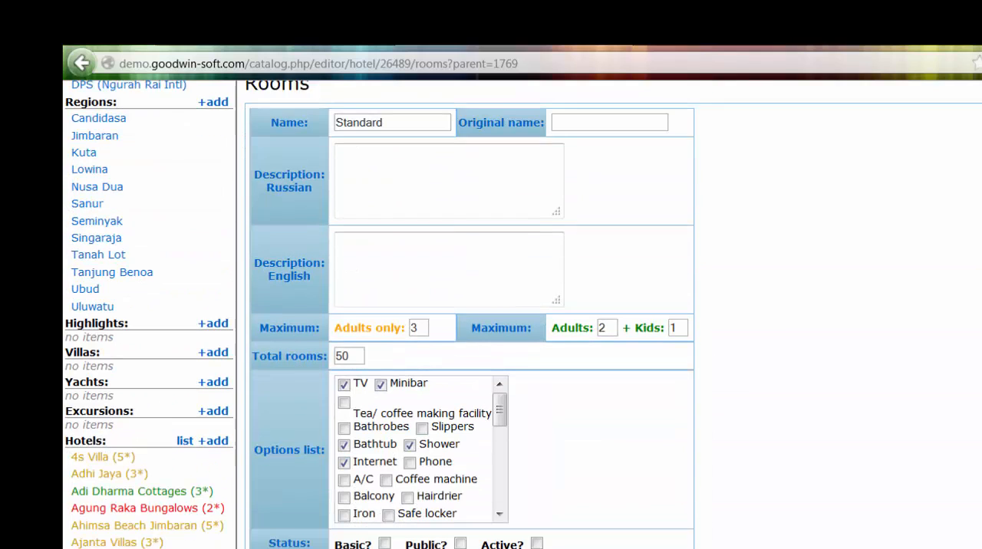
scroll(522, 315, up, 2)
scroll(522, 315, down, 1)
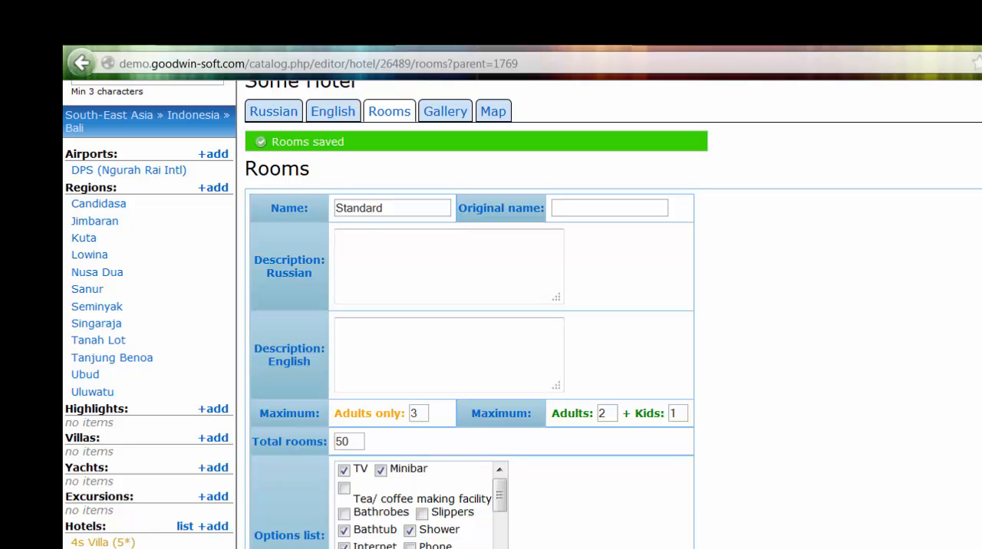
scroll(522, 314, down, 8)
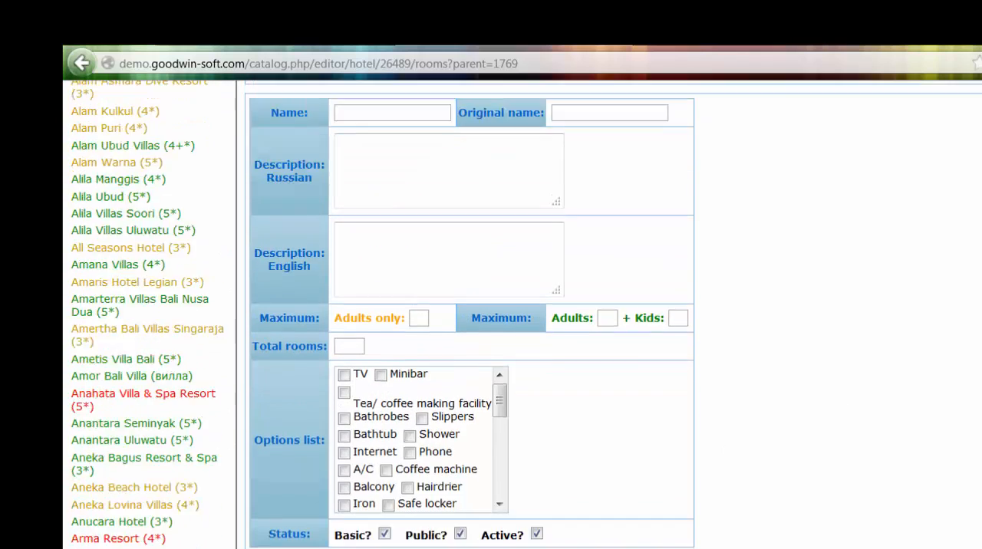
click(289, 470)
scroll(537, 476, down, 3)
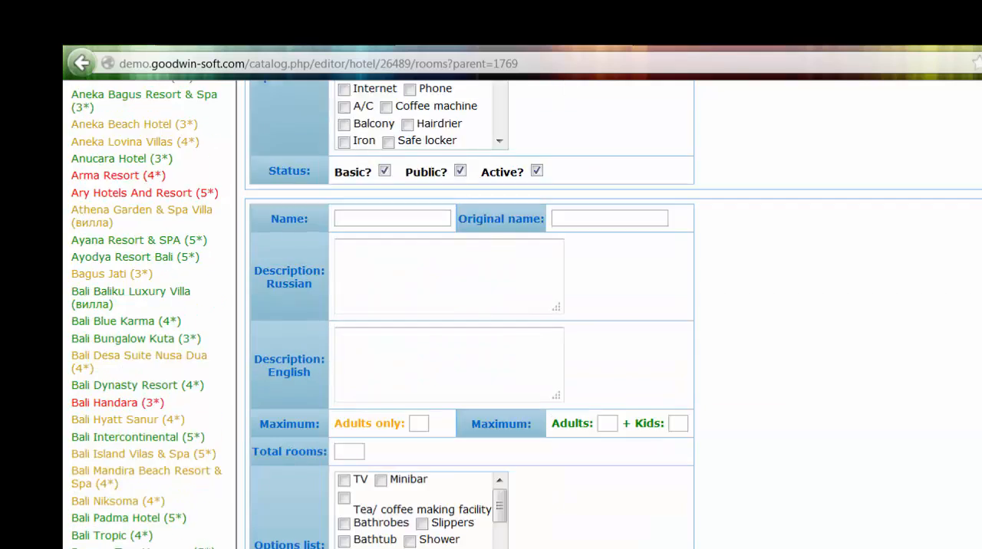
scroll(743, 483, up, 4)
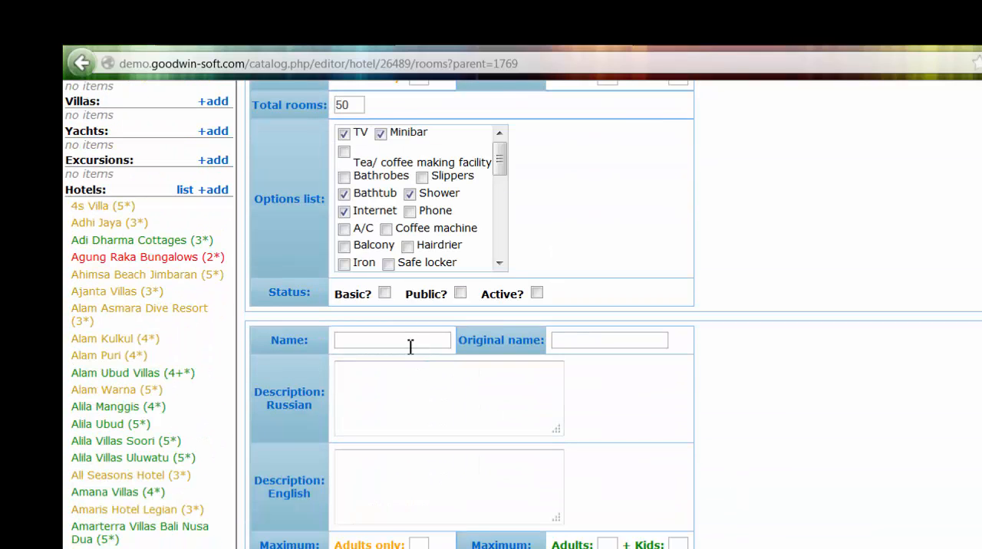
- Name the second room entry Deluxe and fill in the third entry's name
click(397, 340)
text(Deluxe)
scroll(891, 525, down, 1)
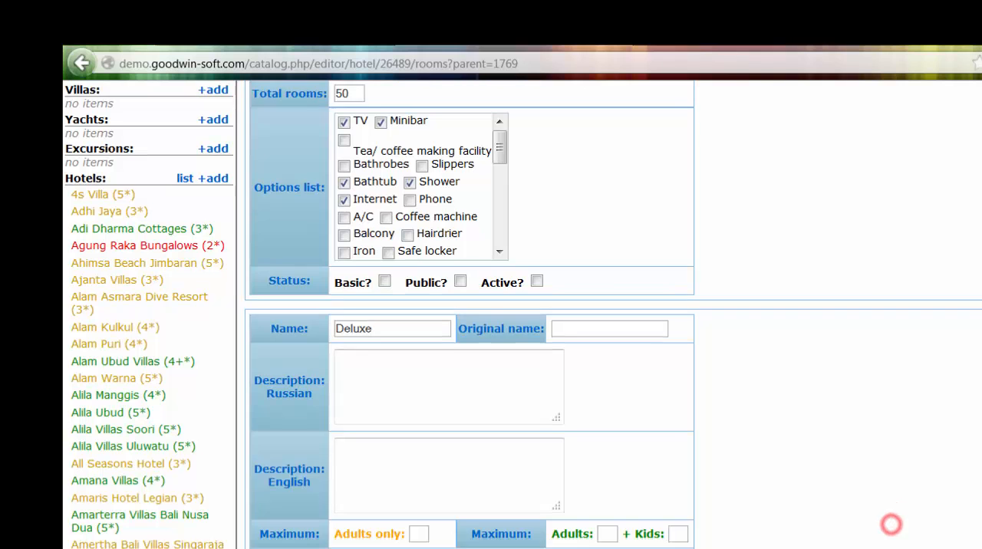
scroll(892, 525, down, 7)
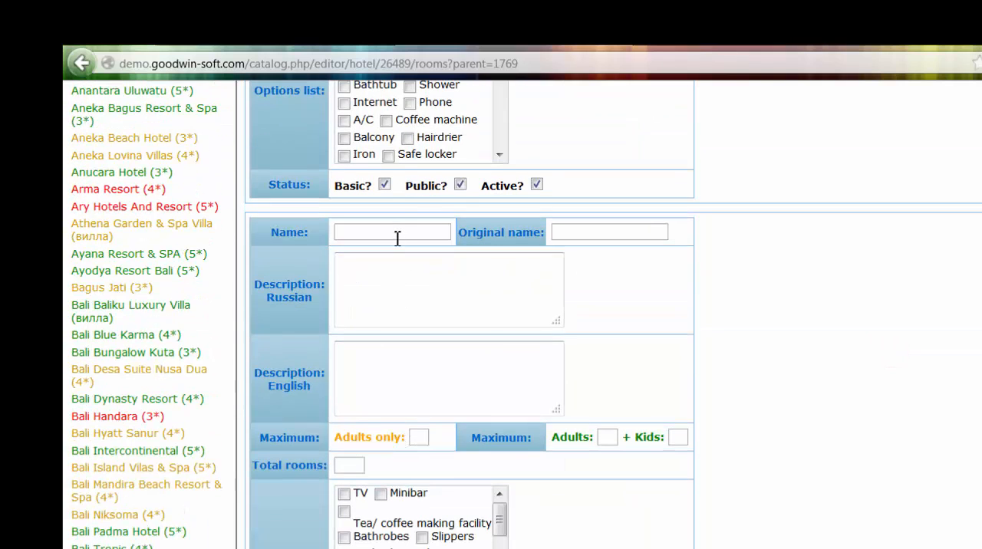
click(398, 239)
text(Premium)
- Add two image entries to the Standard room
scroll(472, 307, up, 3)
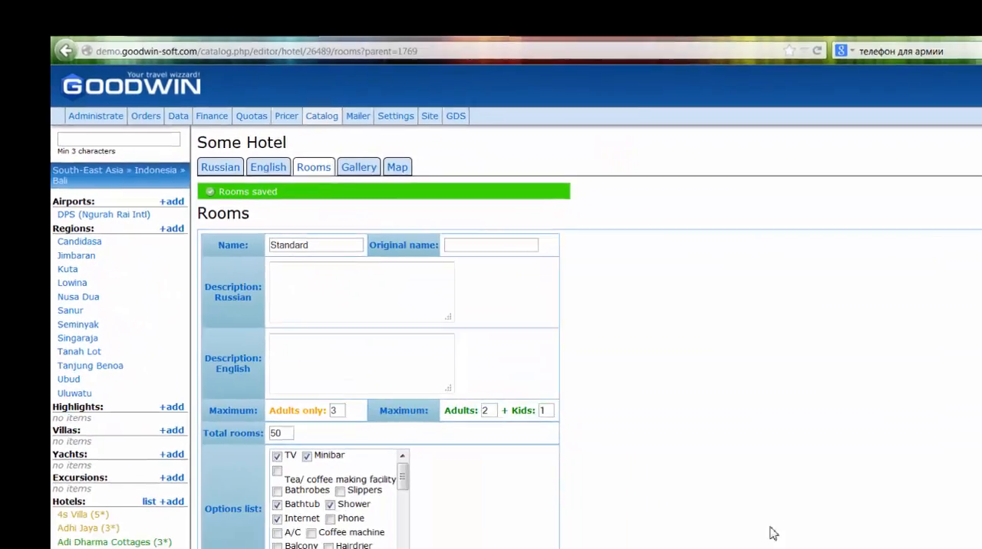
scroll(608, 420, down, 2)
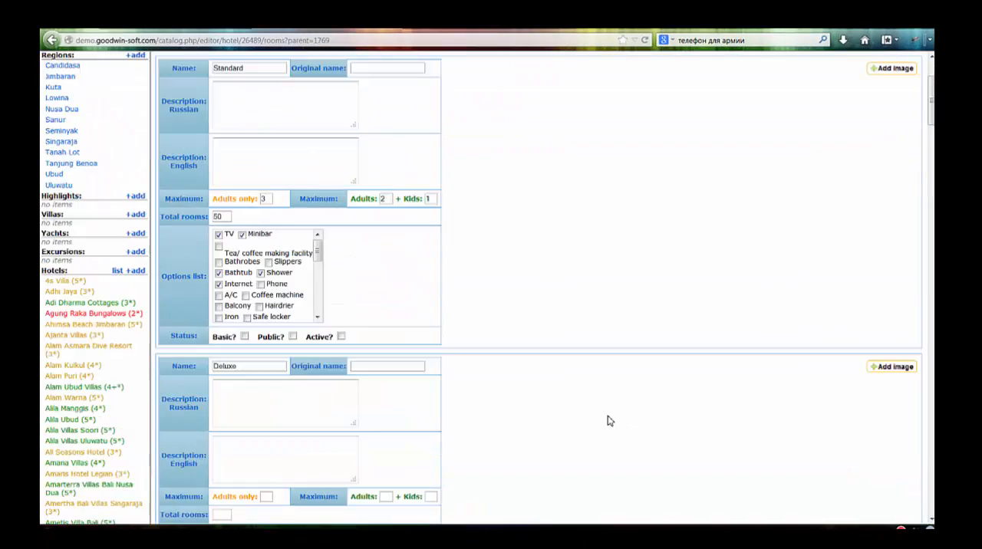
scroll(609, 420, down, 1)
scroll(610, 421, up, 2)
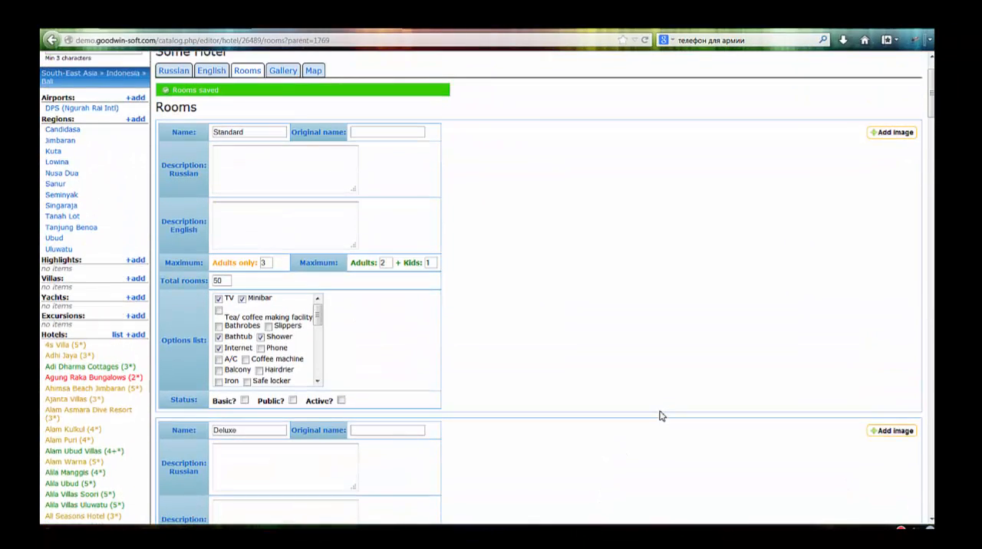
scroll(767, 330, up, 2)
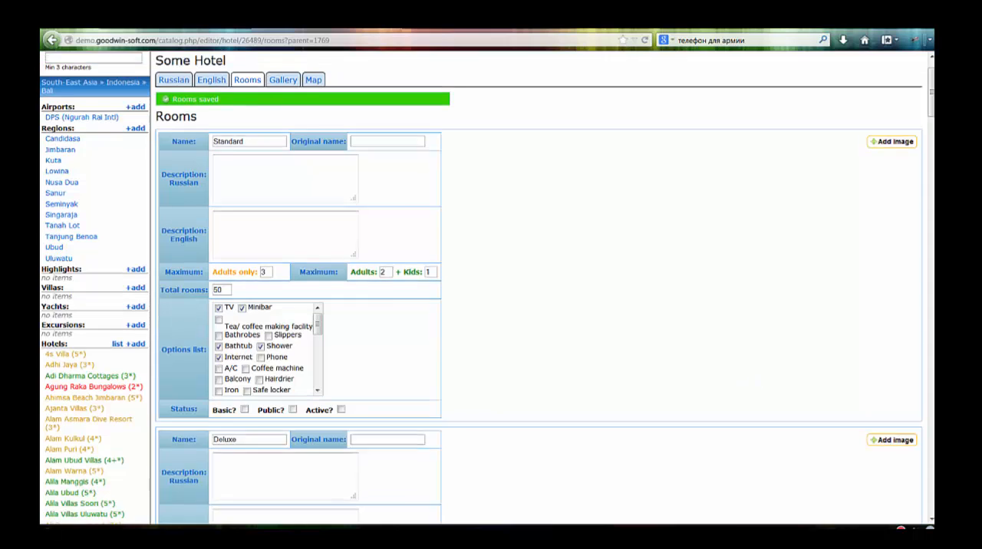
click(894, 194)
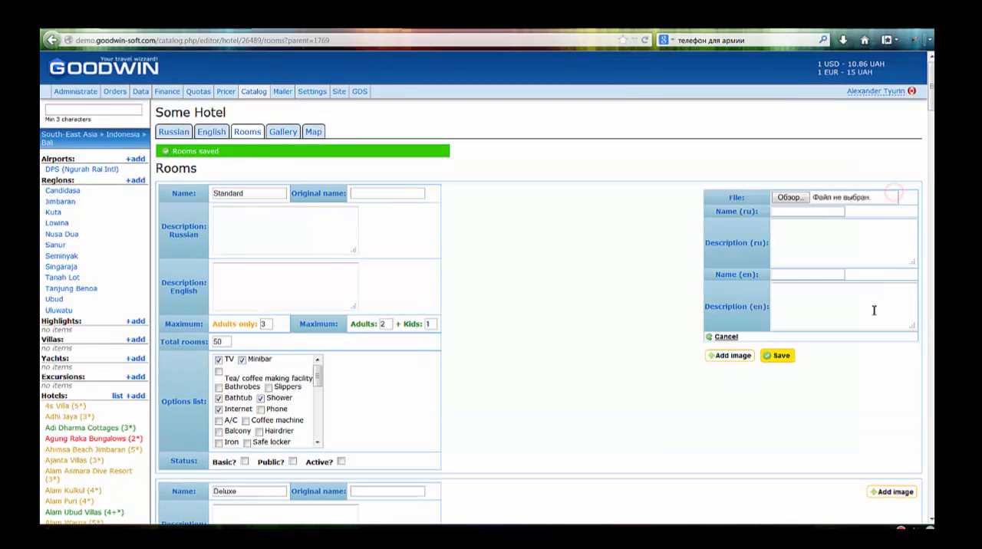
click(730, 355)
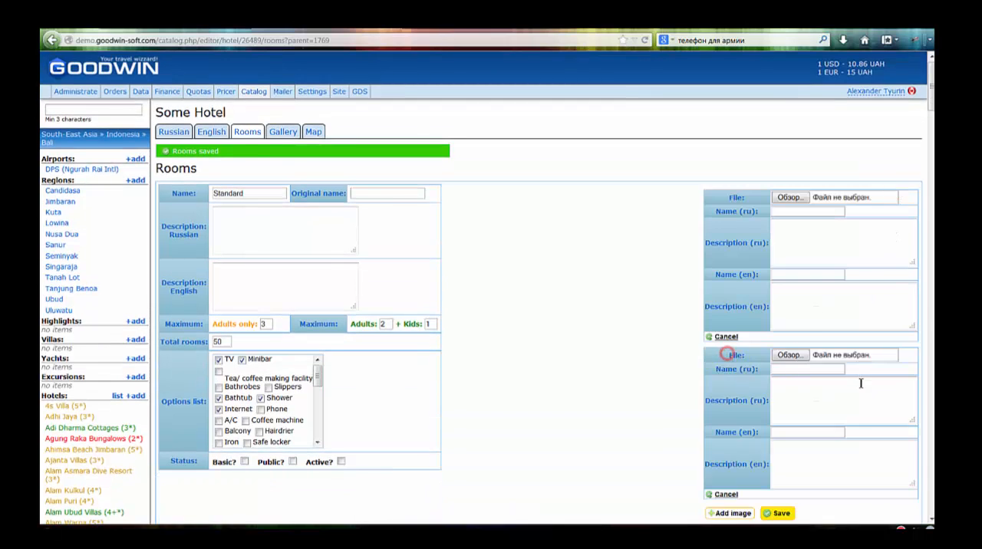
- Start choosing a file for the Standard room's first image and browse to the GTO > Philippines > Bohol folder on drive D
scroll(863, 383, down, 4)
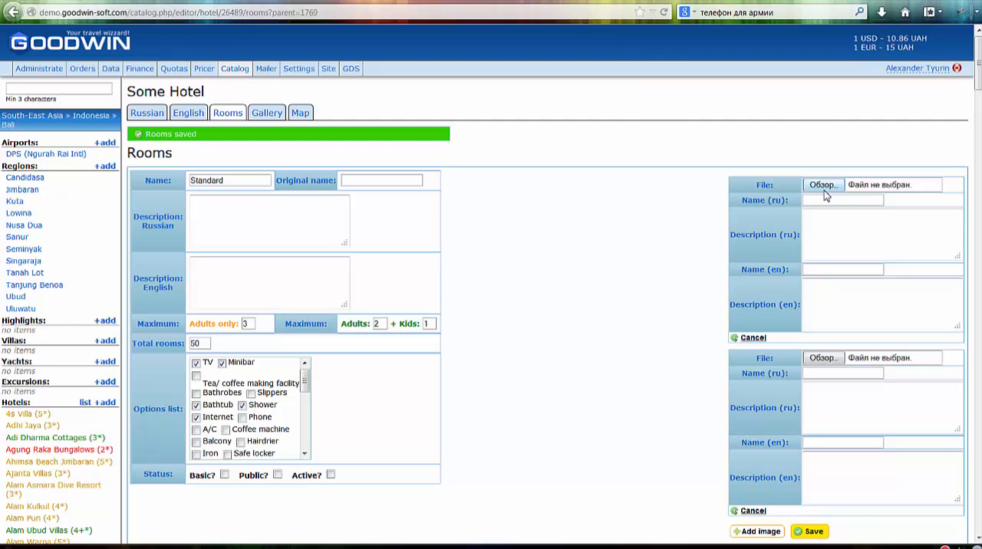
click(823, 188)
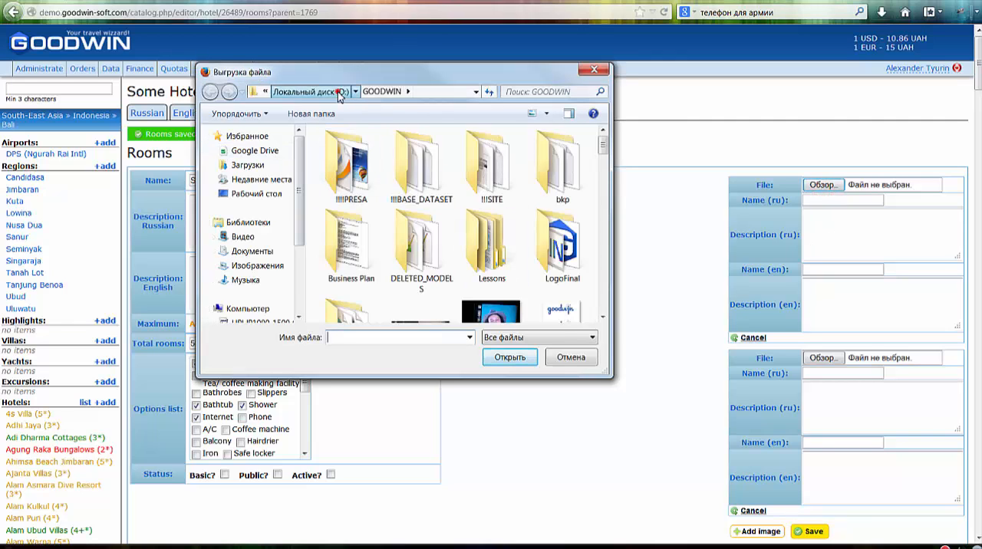
click(342, 92)
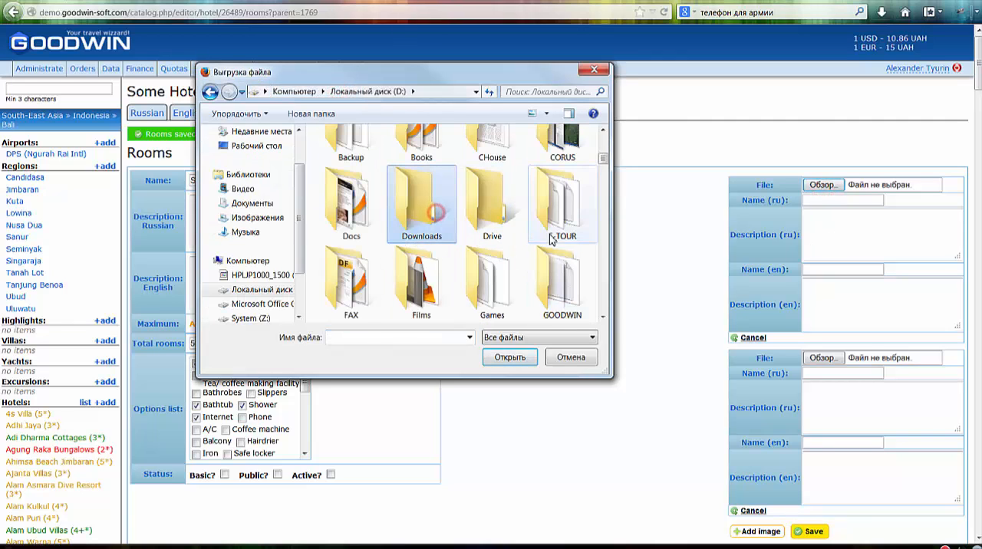
scroll(436, 218, up, 1)
scroll(437, 217, down, 3)
double_click(434, 203)
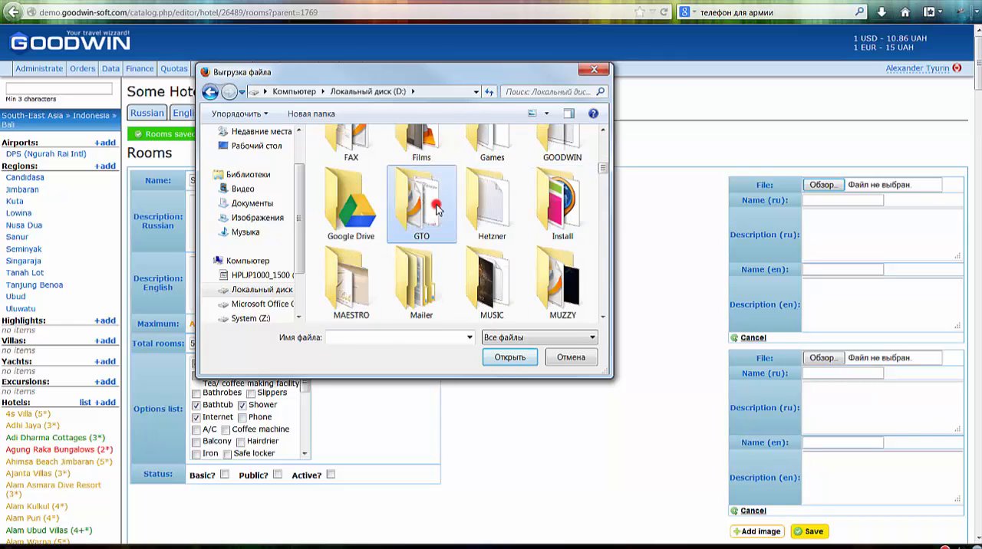
click(422, 231)
scroll(491, 245, down, 1)
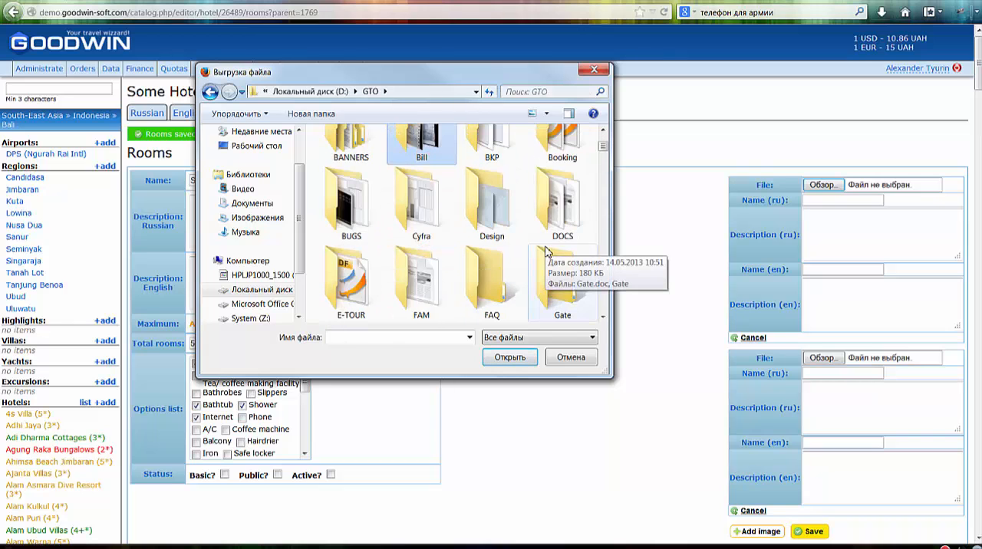
scroll(547, 260, down, 3)
scroll(554, 276, down, 1)
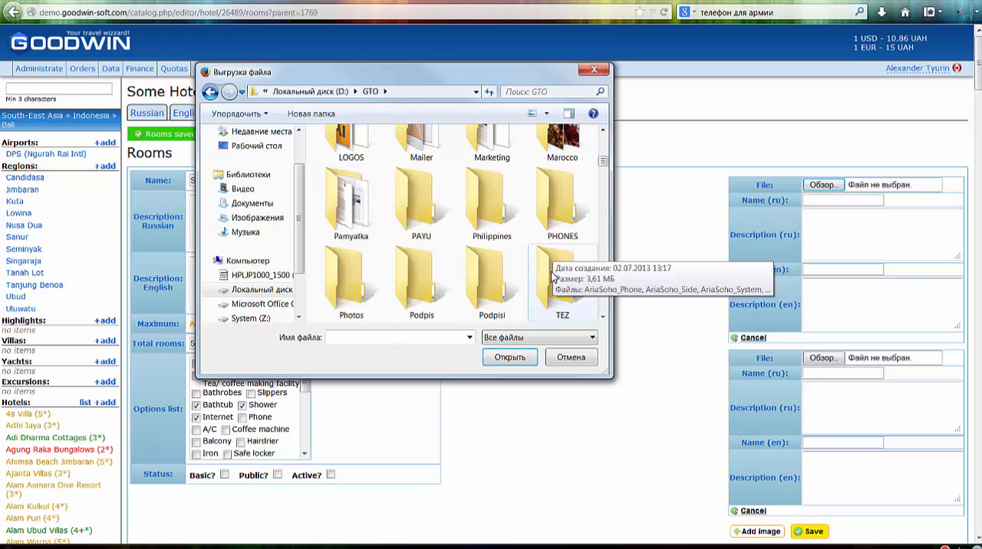
double_click(497, 207)
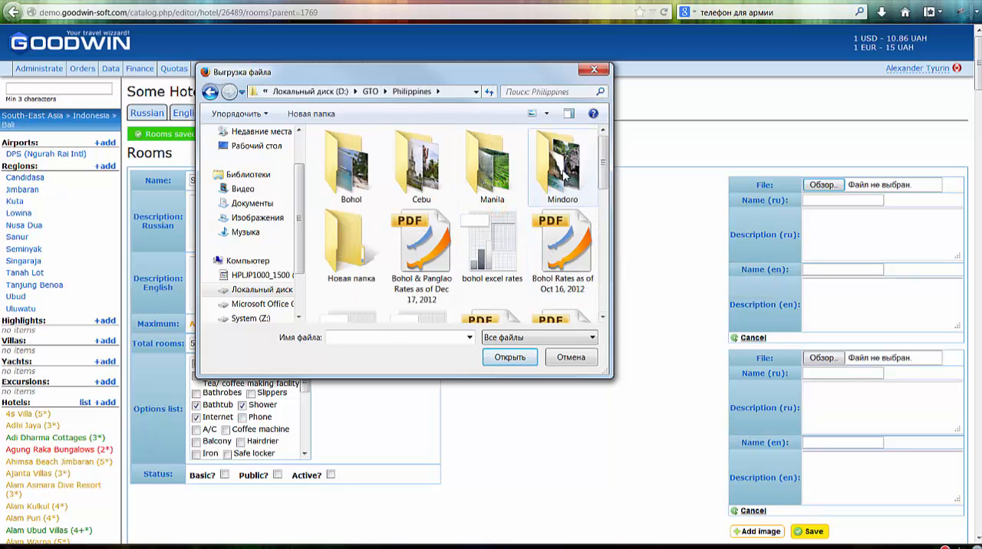
double_click(345, 163)
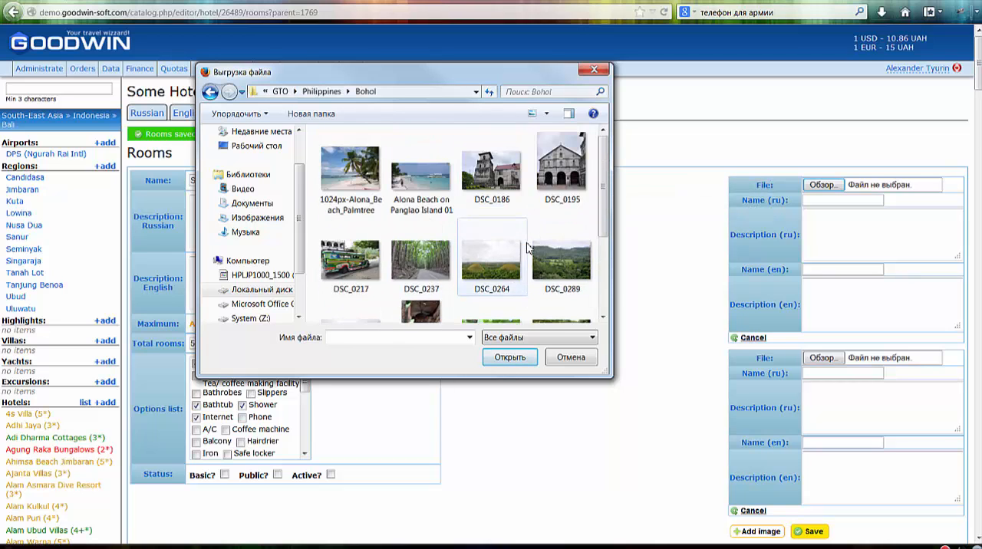
- Choose 1024px-Alona_Beach_Palmtree as the file for the Standard room's first image
scroll(527, 247, down, 2)
scroll(527, 247, up, 2)
click(356, 175)
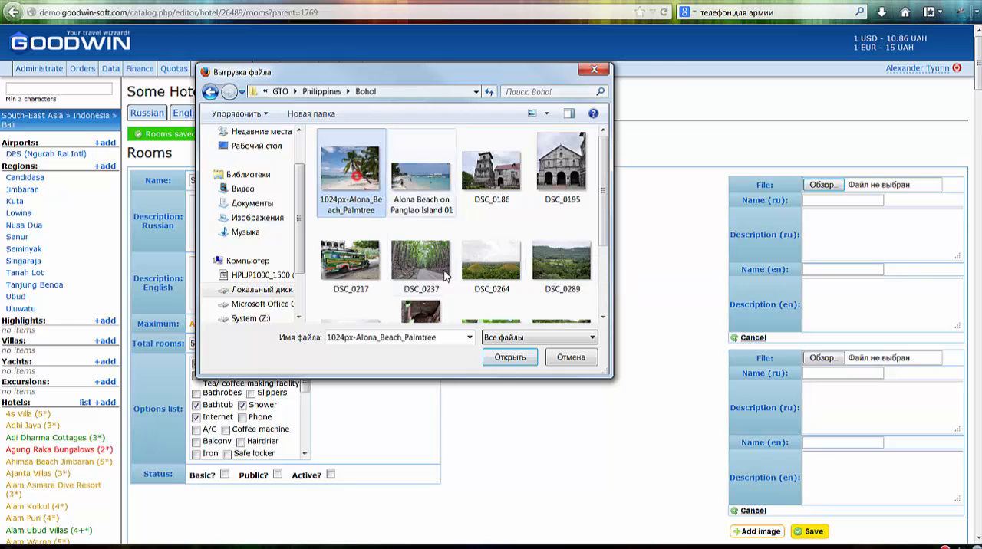
click(520, 358)
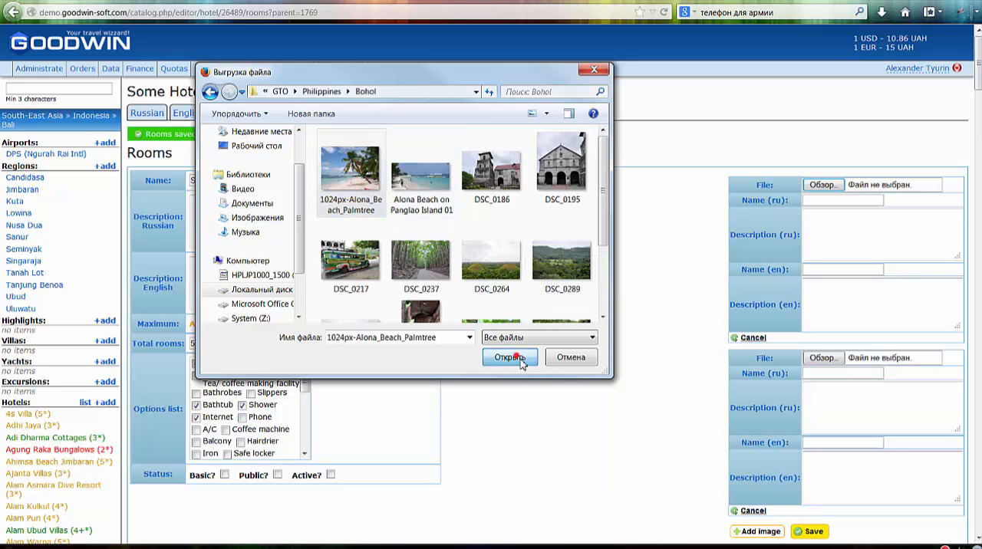
- Choose DSC_0237 for the Standard room's second image and save the room images
click(810, 358)
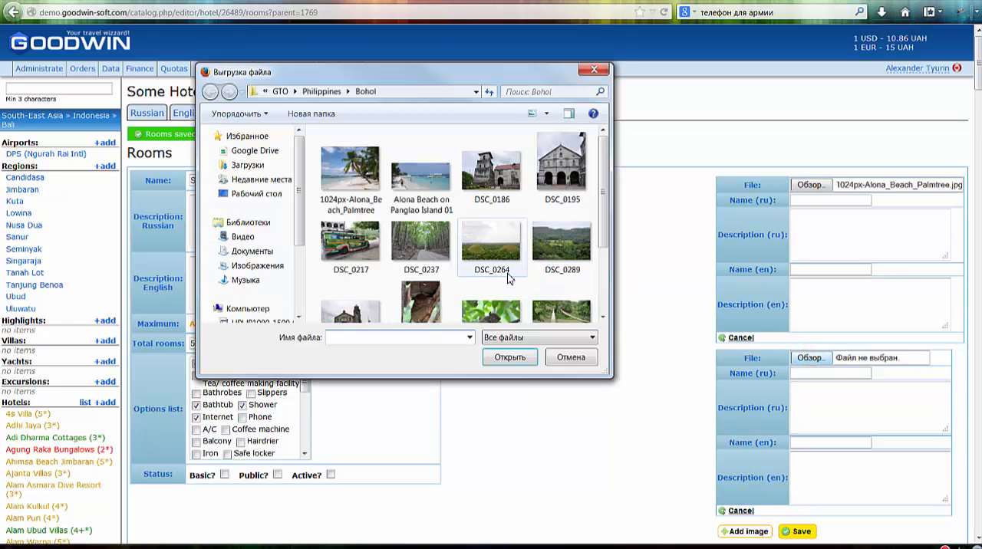
click(423, 256)
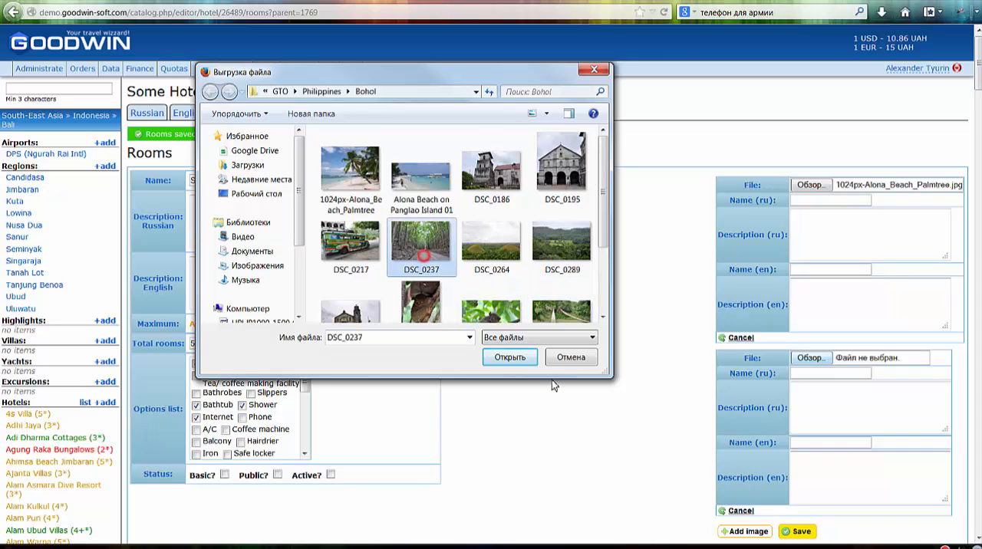
click(513, 358)
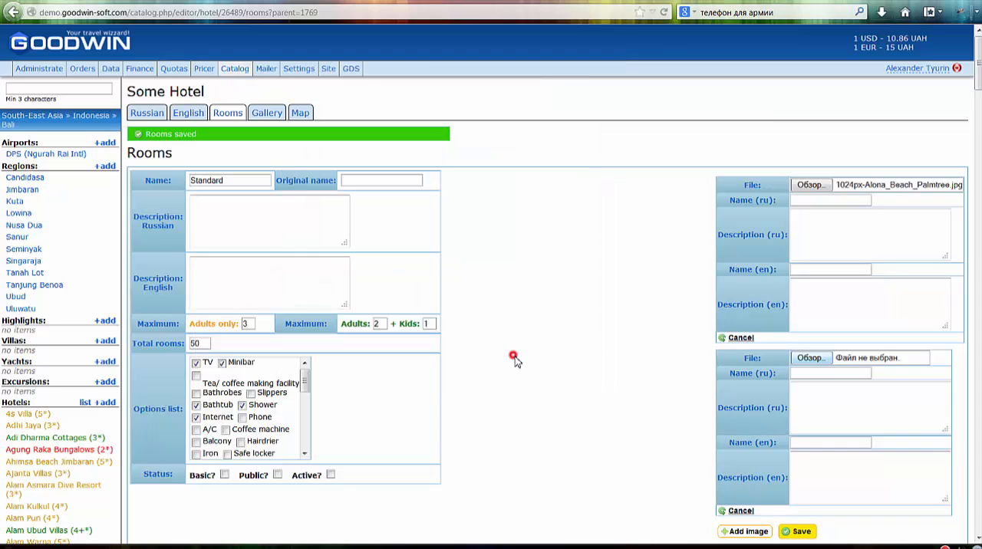
click(646, 388)
scroll(819, 422, down, 5)
click(798, 330)
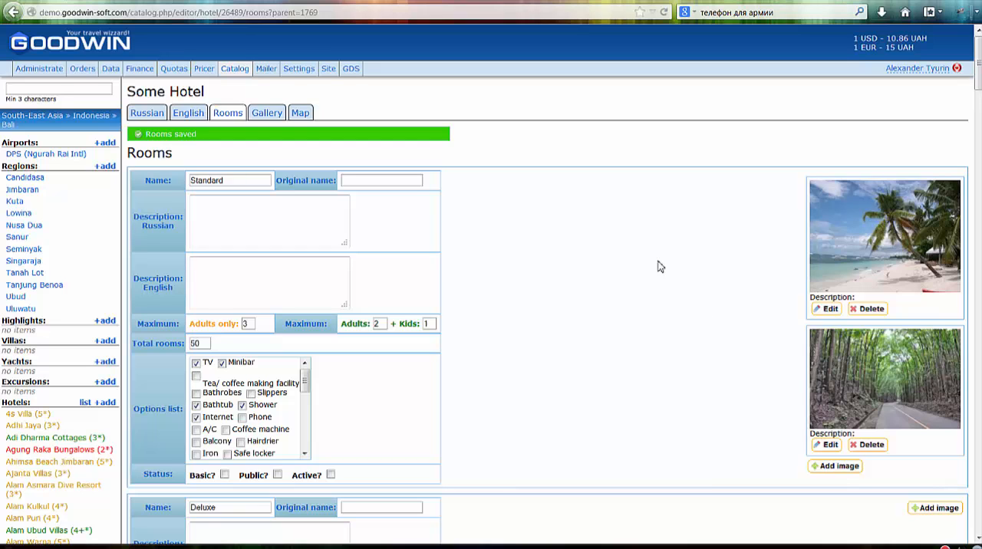
- Open the hotel's gallery and add three blank image entries
scroll(627, 288, down, 1)
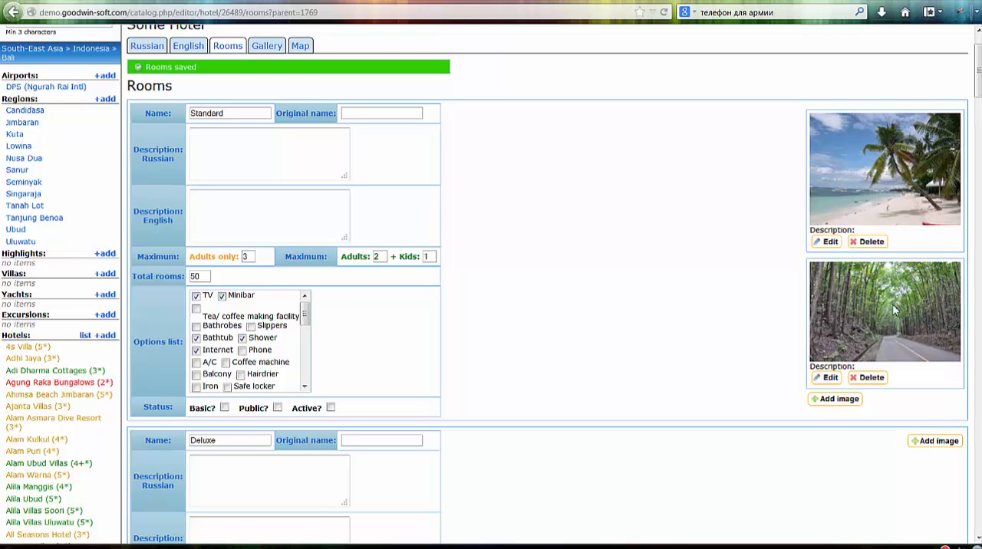
scroll(890, 314, down, 2)
scroll(767, 376, up, 3)
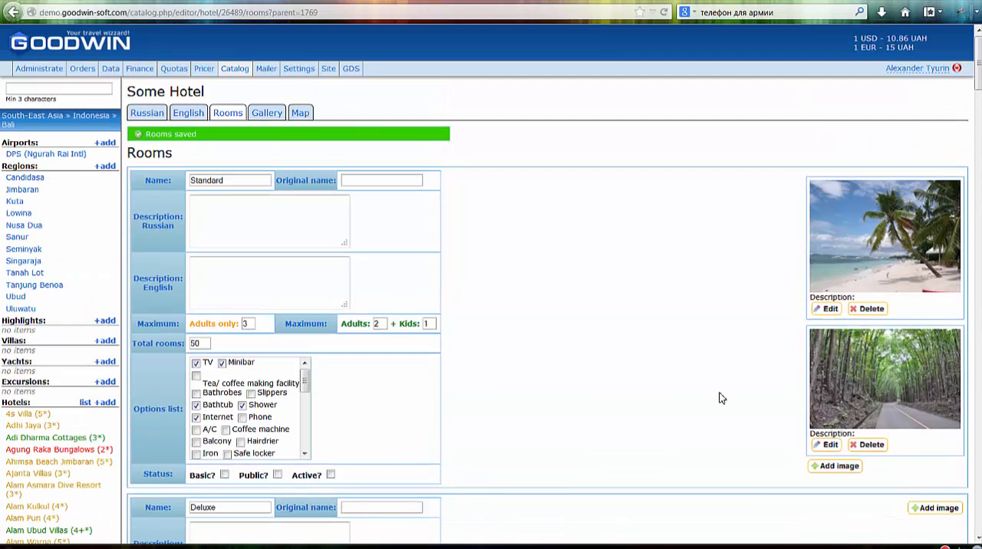
click(267, 113)
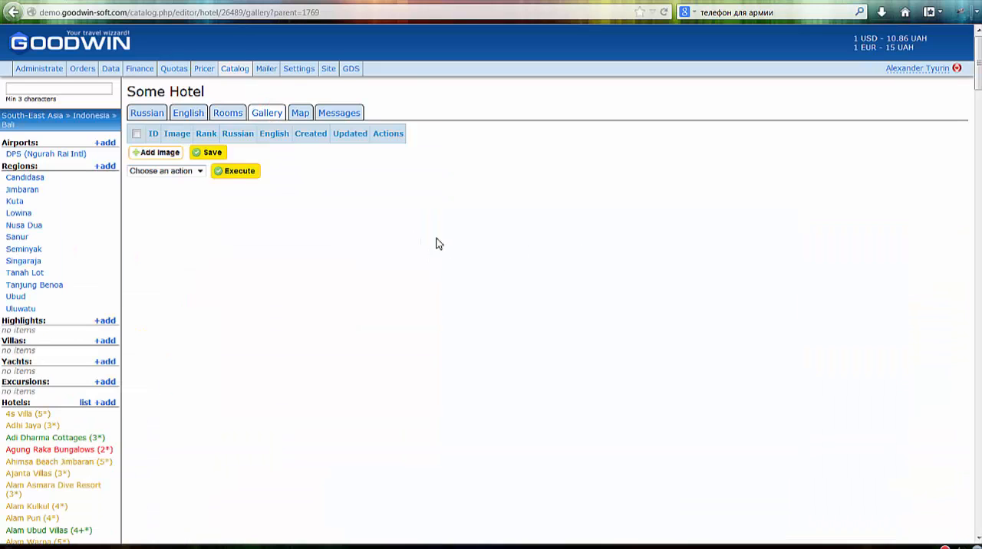
click(156, 153)
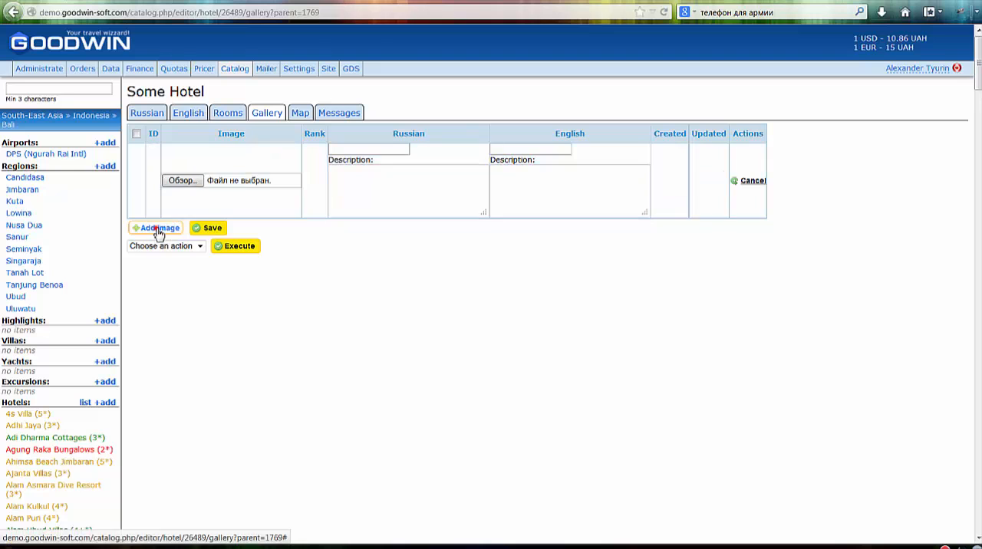
click(157, 229)
click(161, 304)
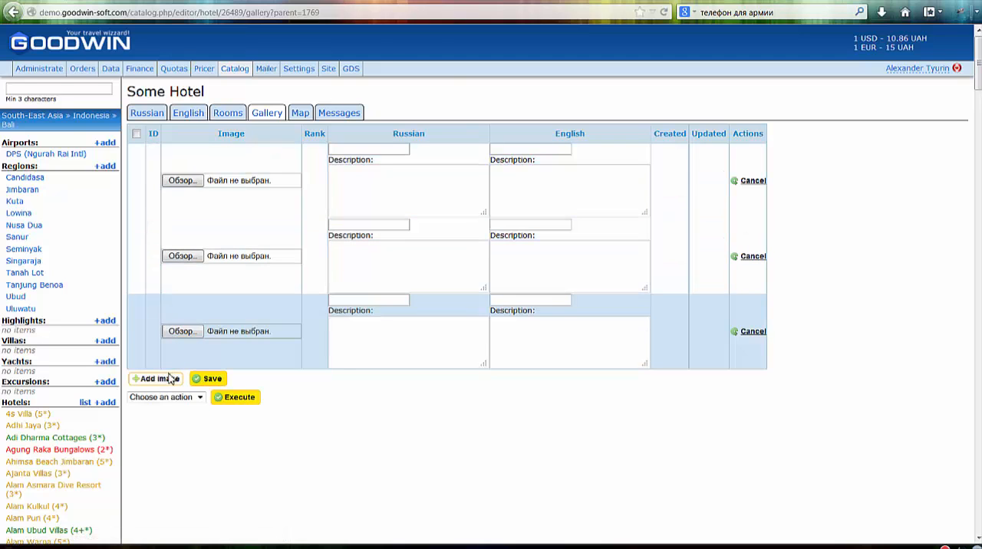
- Choose 1024px-Alona_Beach_Palmtree for the first gallery image and DSC_0237 for the second
click(190, 182)
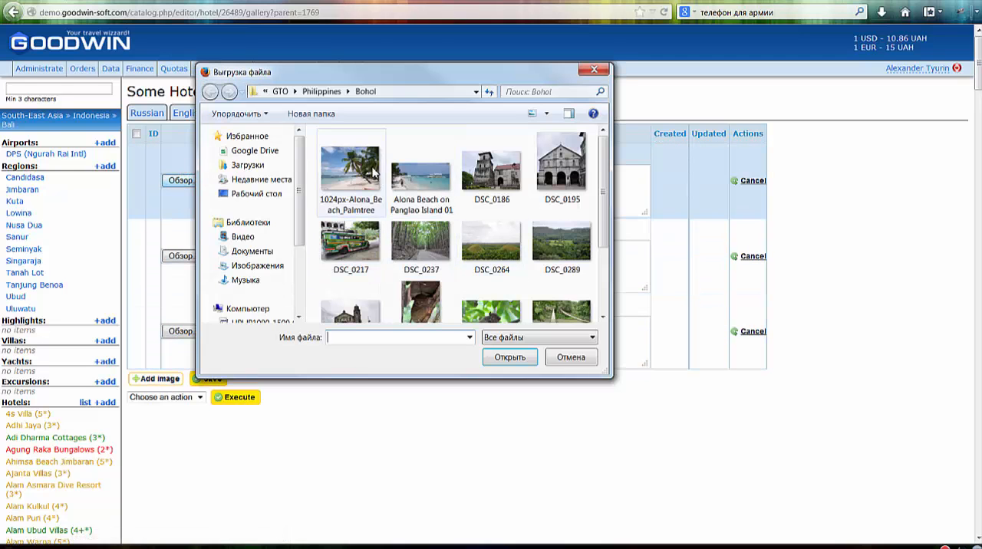
click(373, 173)
click(509, 357)
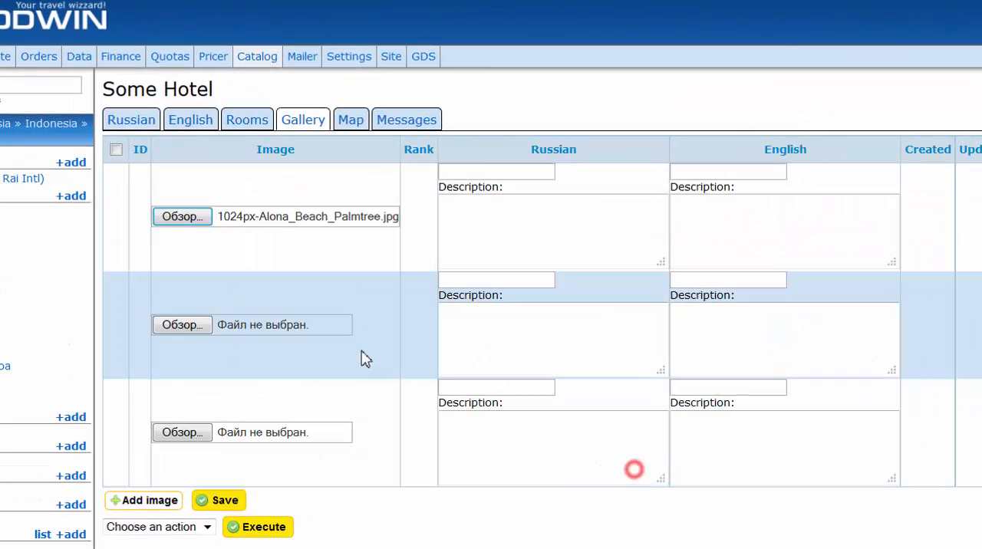
click(196, 328)
click(524, 201)
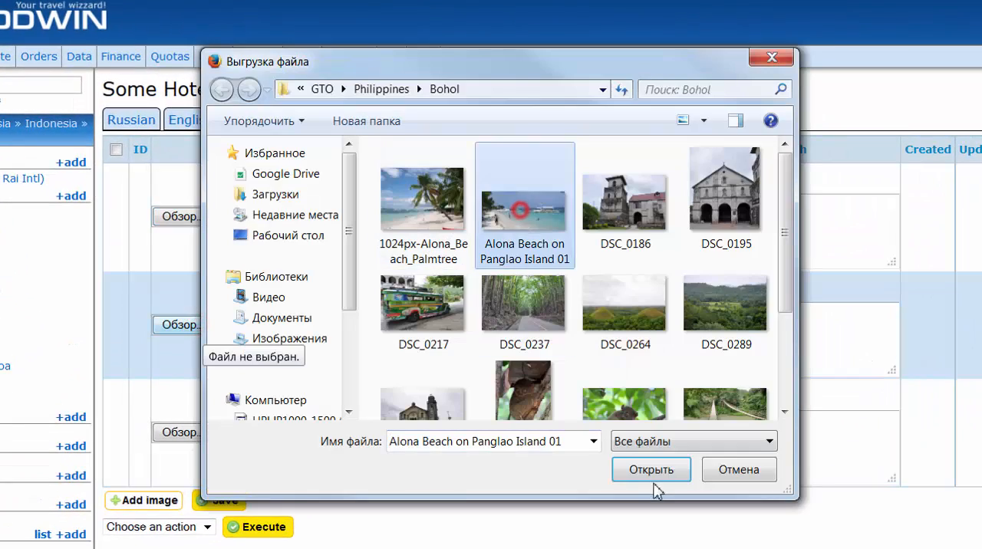
click(649, 233)
click(523, 310)
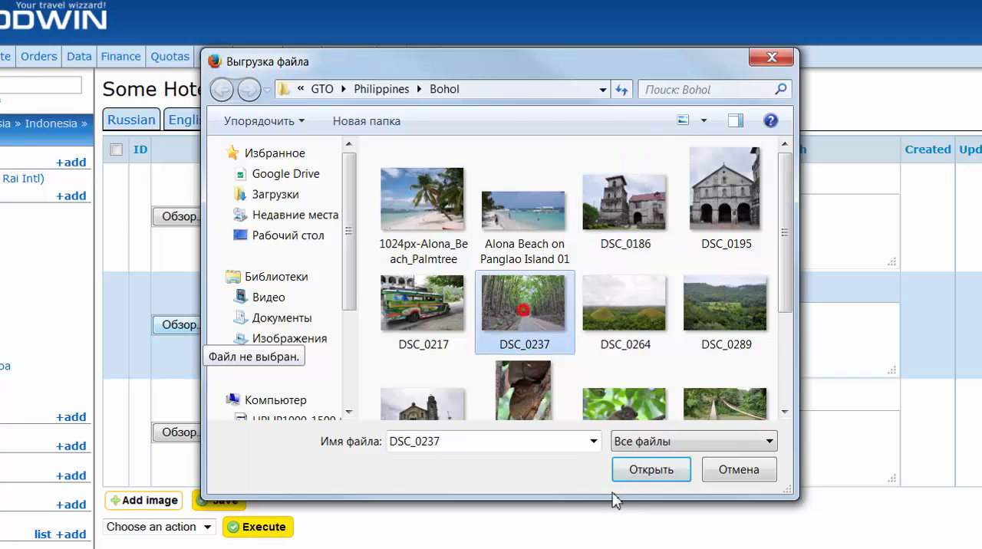
click(651, 469)
- Choose DSC_0370 for the third gallery image and save the gallery
click(192, 433)
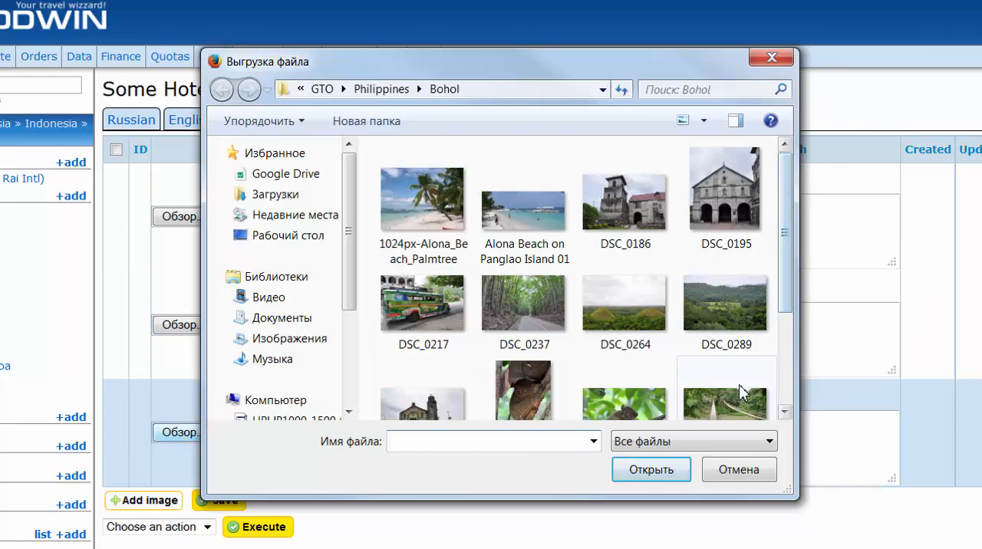
click(741, 393)
click(625, 360)
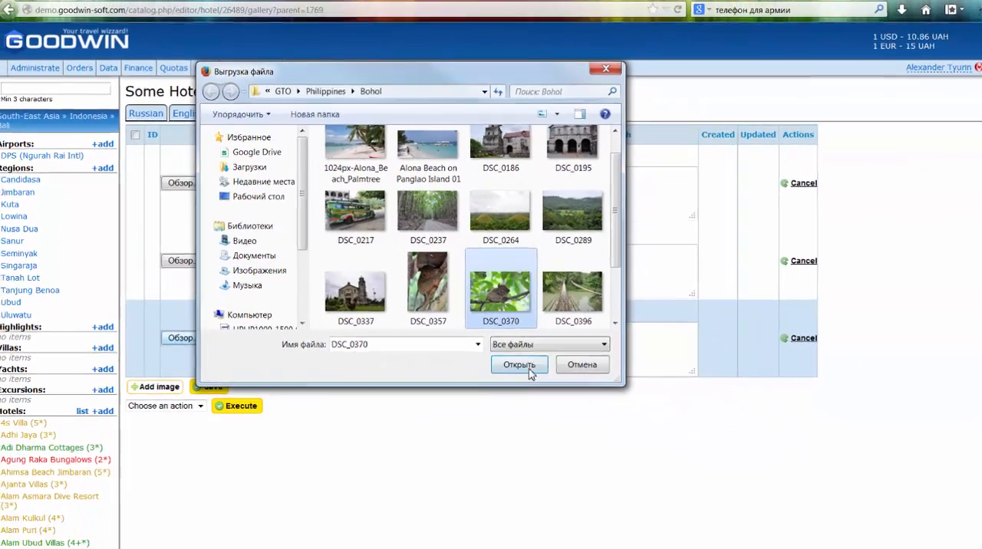
click(528, 368)
scroll(245, 403, down, 2)
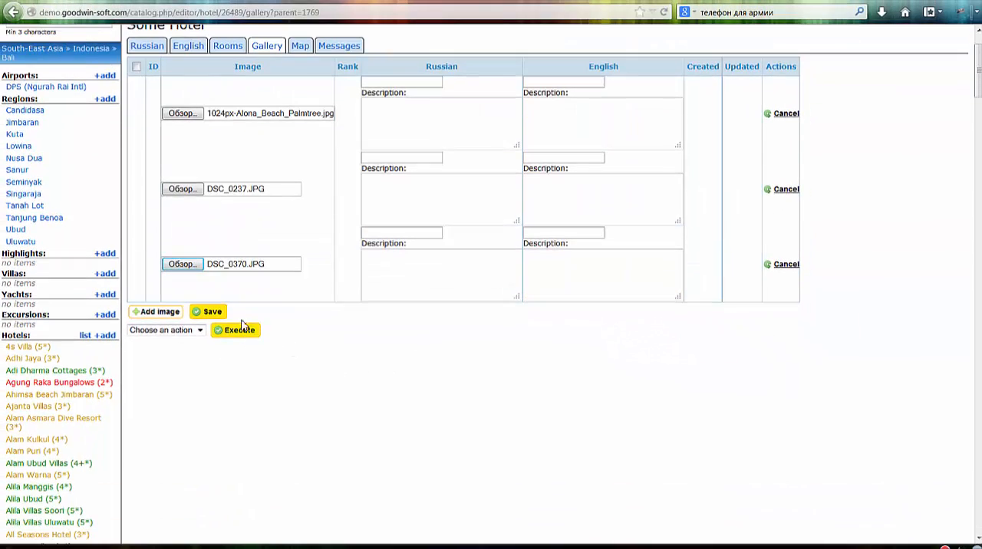
click(216, 312)
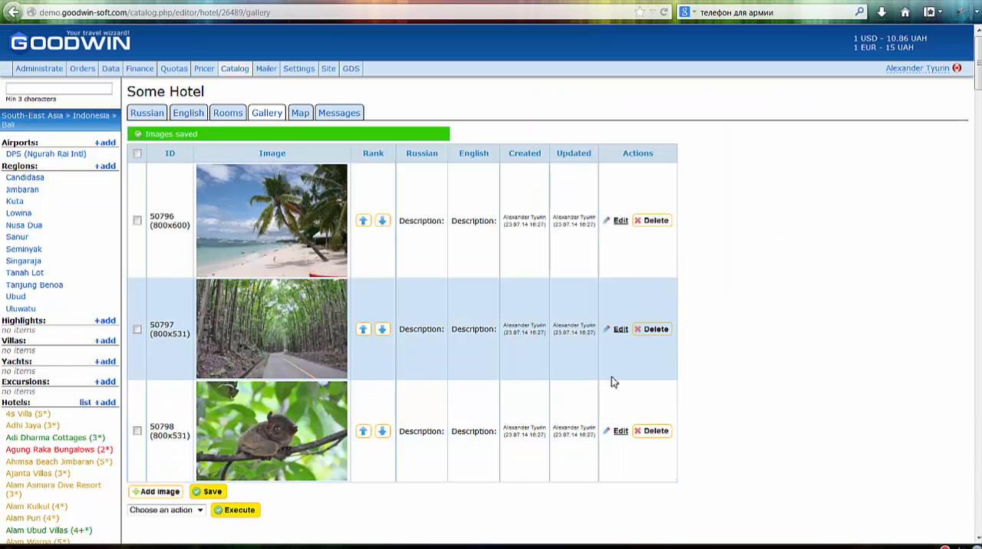
- Rank the forest road image above the beach image in the gallery and move it back to second place
scroll(559, 374, down, 1)
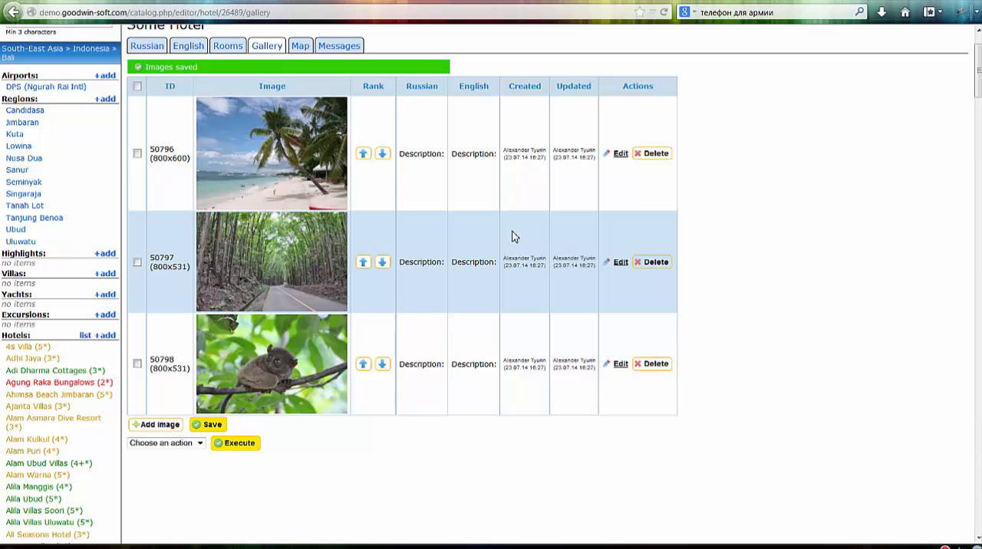
scroll(432, 257, up, 2)
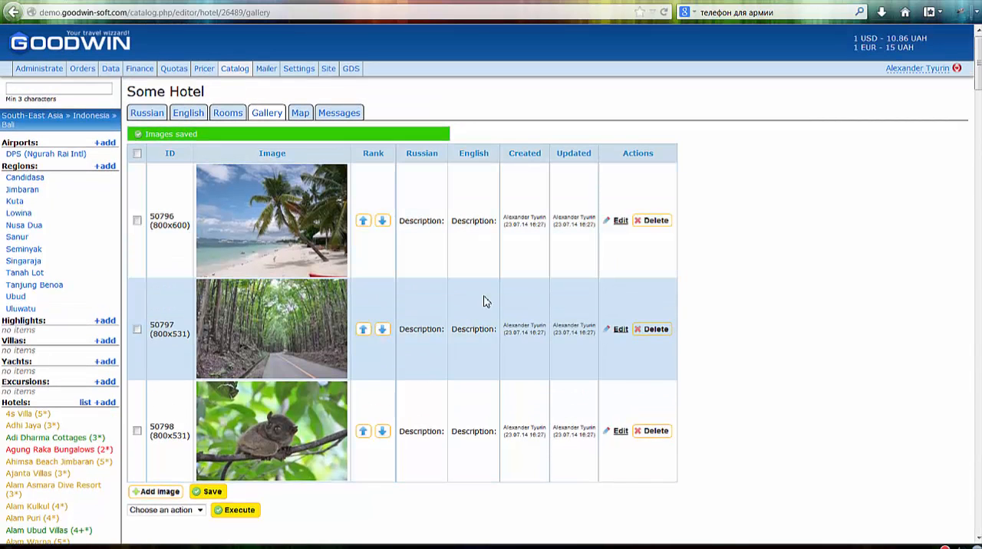
scroll(454, 392, down, 2)
scroll(450, 402, up, 2)
click(362, 330)
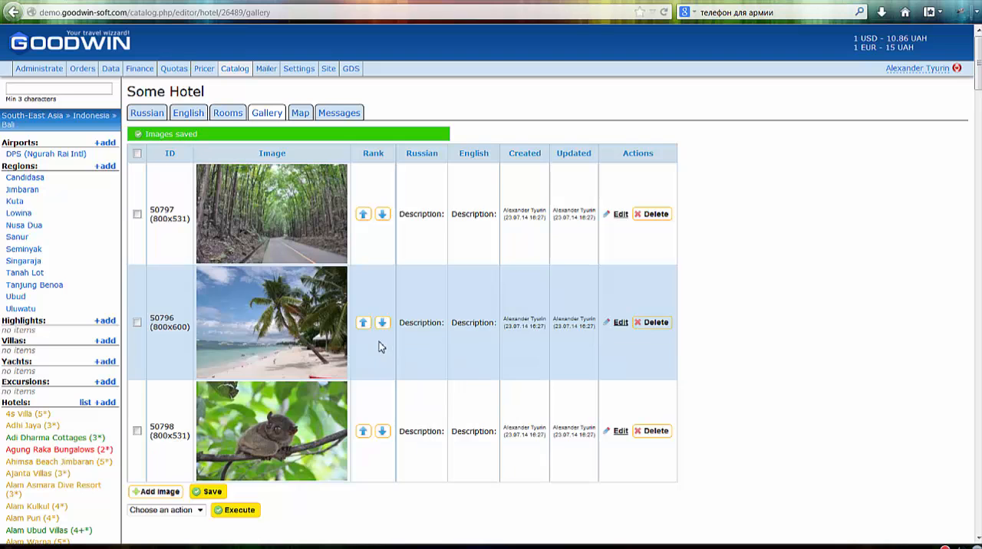
click(382, 219)
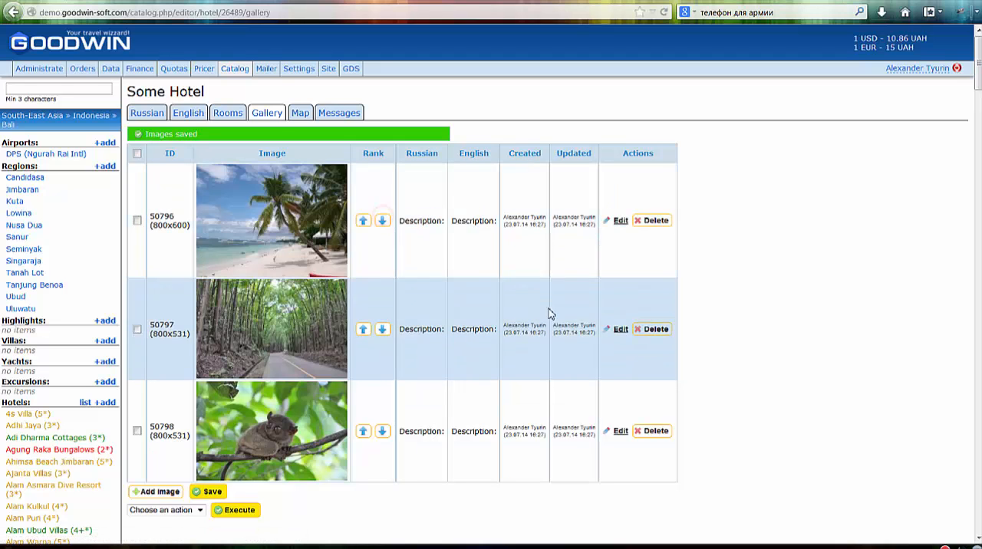
- Mark the forest road and tarsier images in the gallery and look at the available bulk actions without executing one
scroll(320, 465, down, 2)
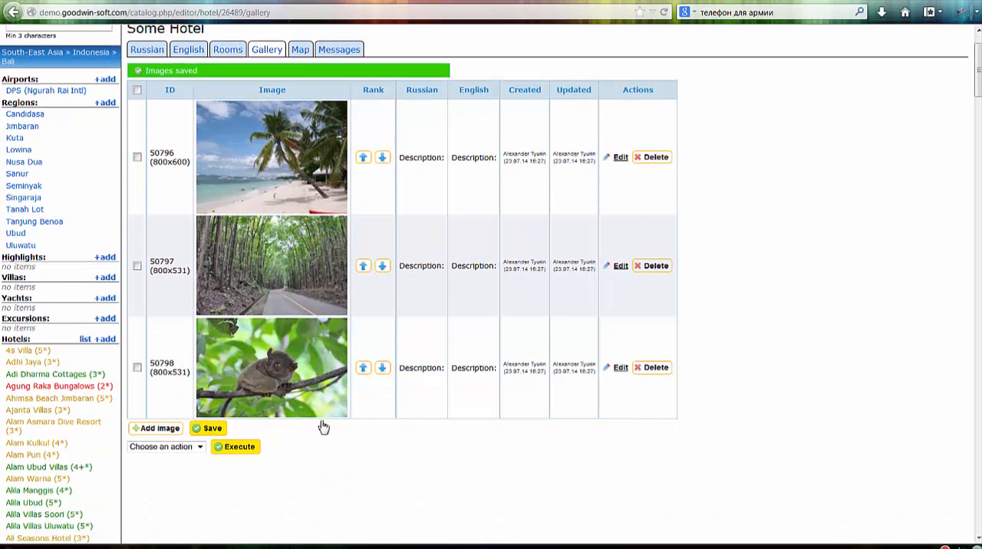
scroll(320, 425, up, 2)
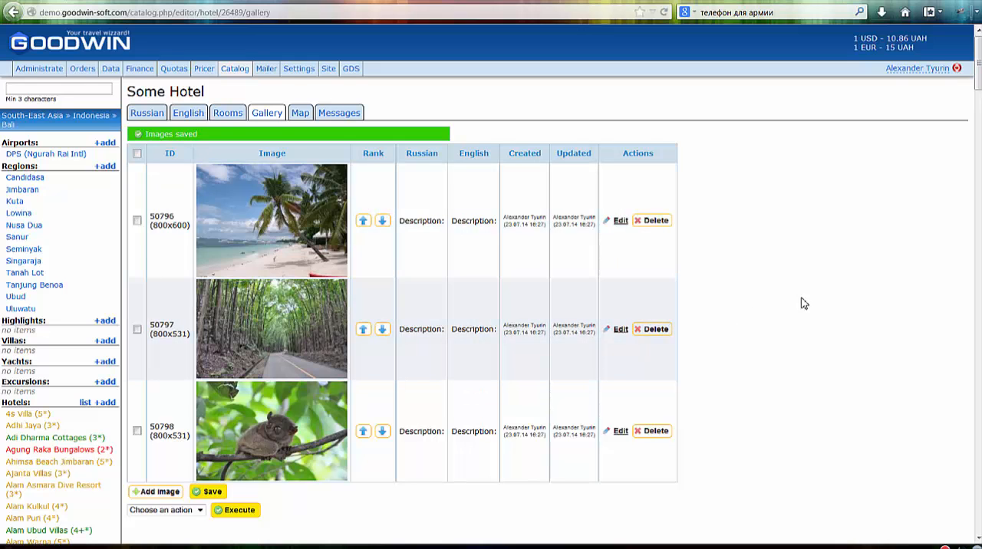
scroll(771, 324, down, 2)
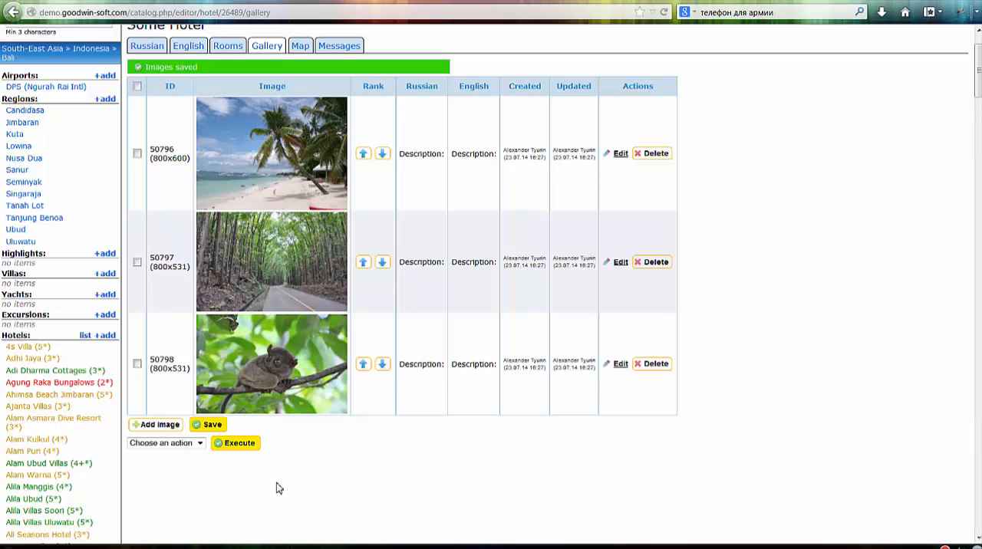
scroll(771, 414, down, 2)
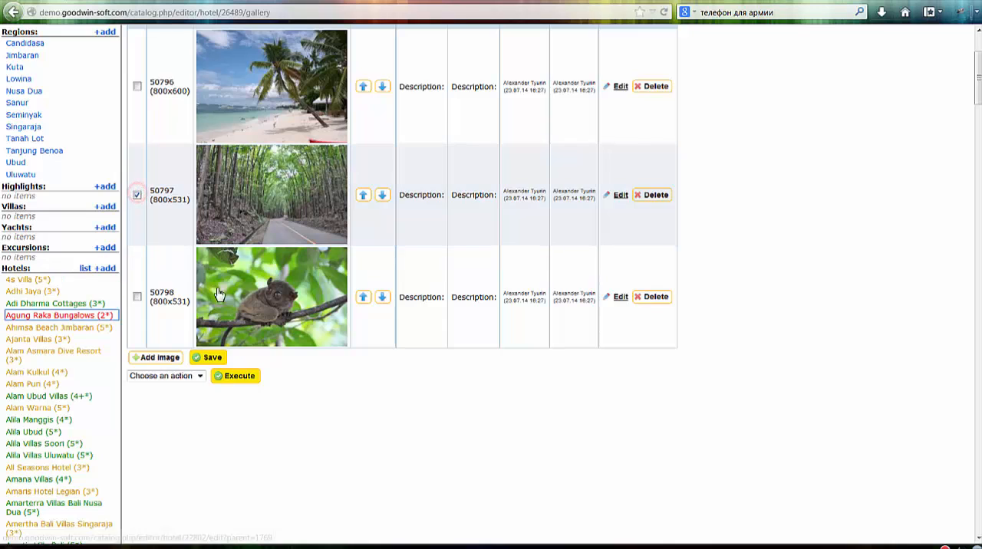
click(138, 296)
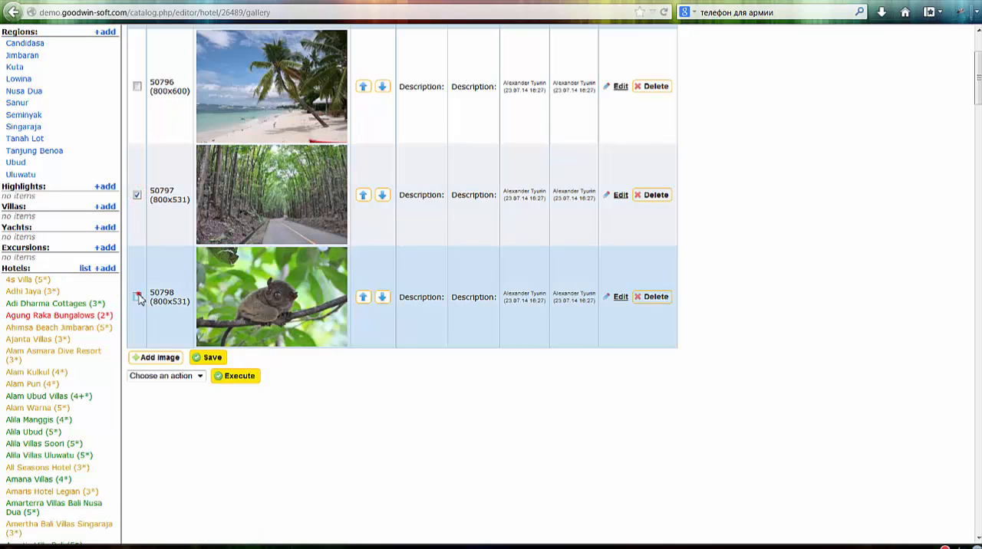
click(192, 376)
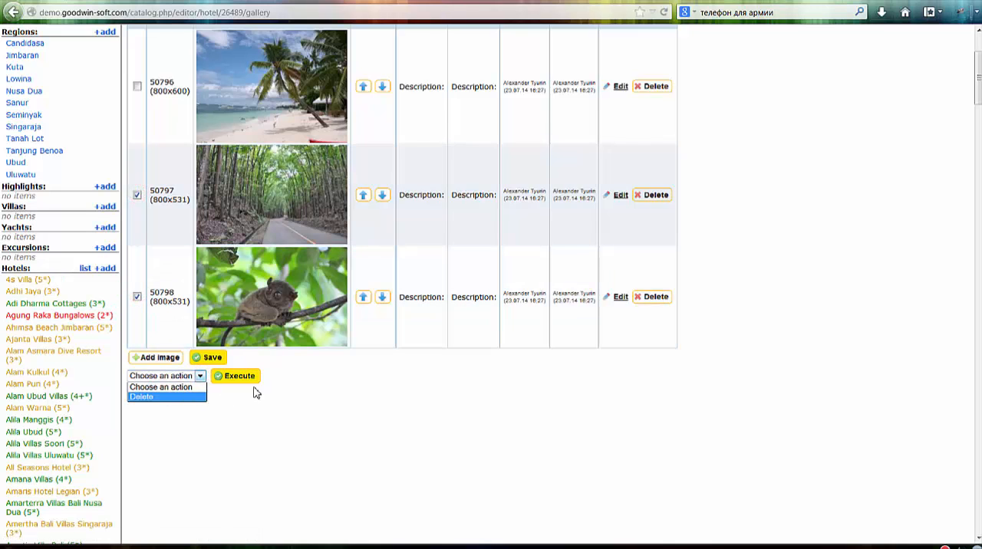
click(410, 397)
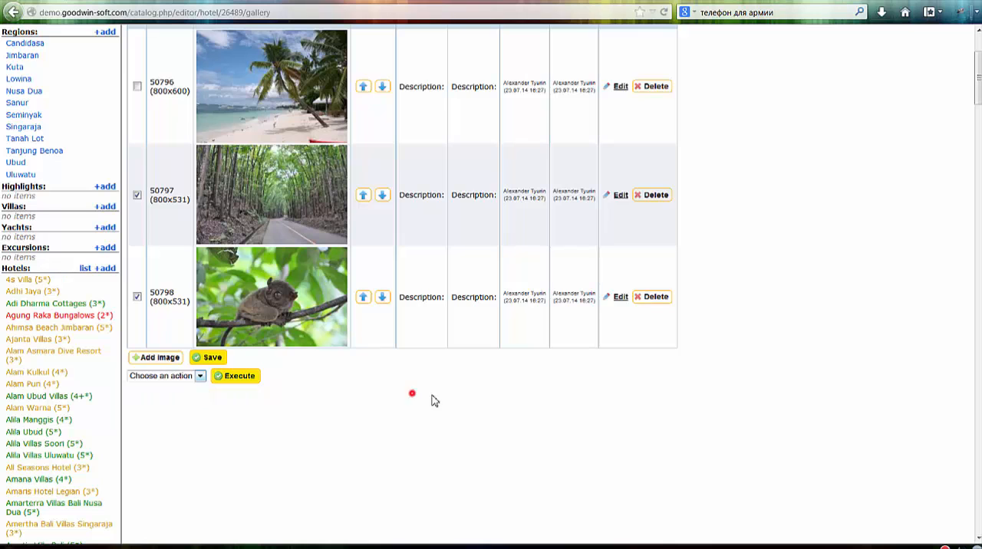
click(837, 234)
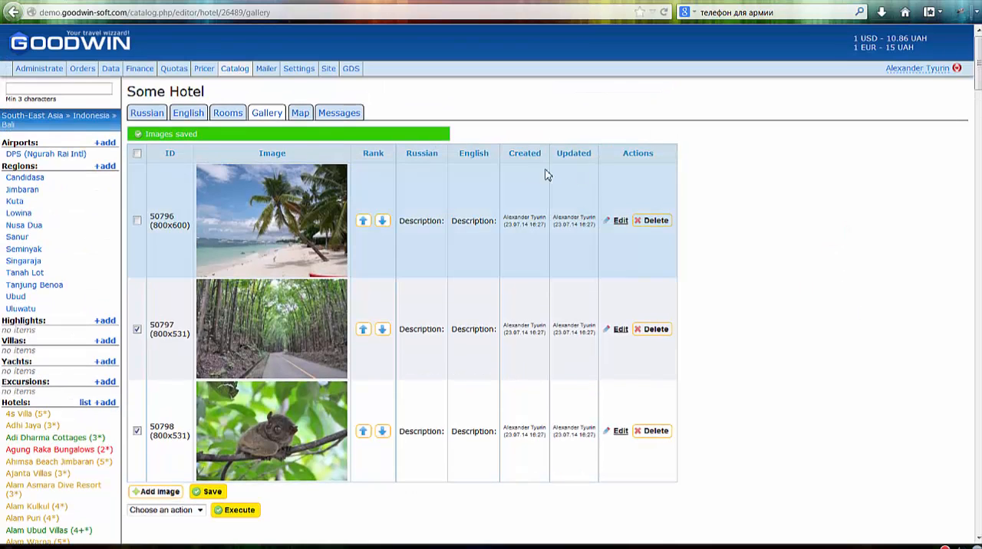
- Place the hotel's map marker beside the beach northeast of The Mulia in Nusa Dua, about longitude 115.2266 and latitude -8.8150, and save it
click(301, 115)
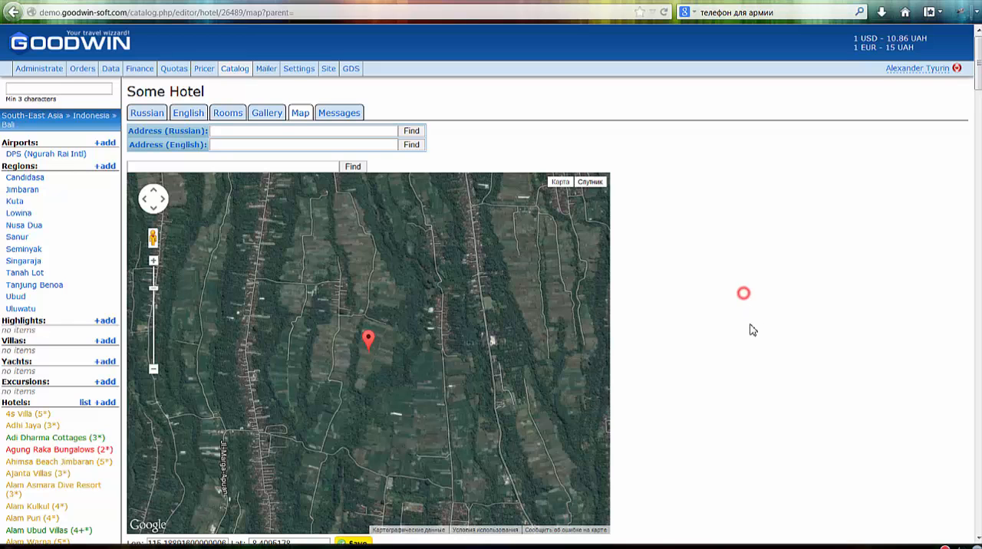
scroll(752, 338, down, 2)
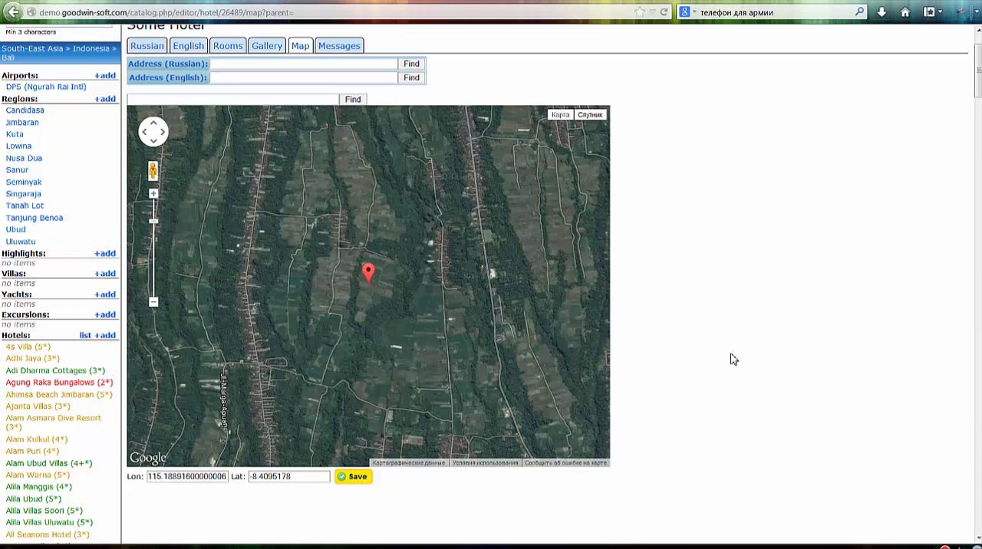
scroll(429, 267, down, 2)
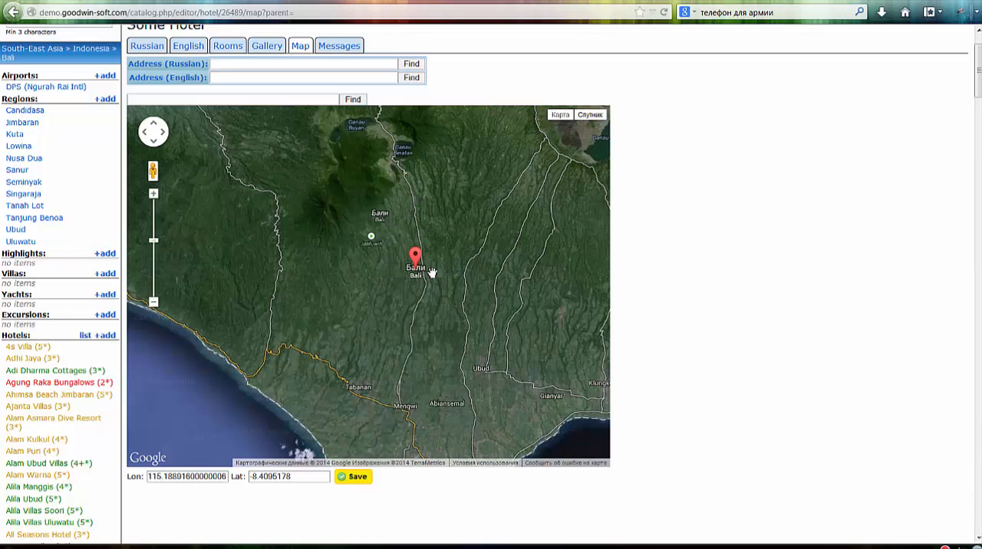
scroll(430, 264, down, 1)
scroll(418, 349, up, 2)
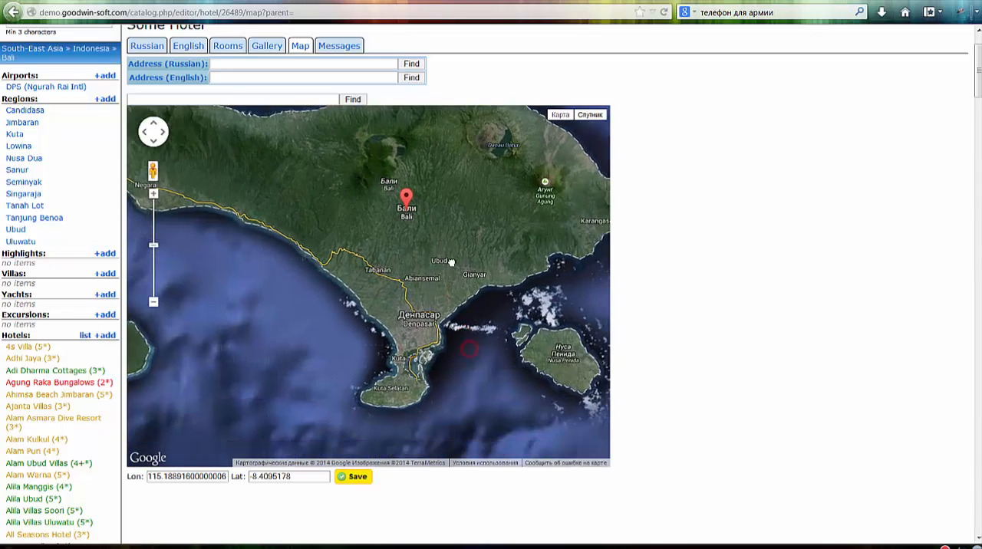
scroll(419, 360, up, 3)
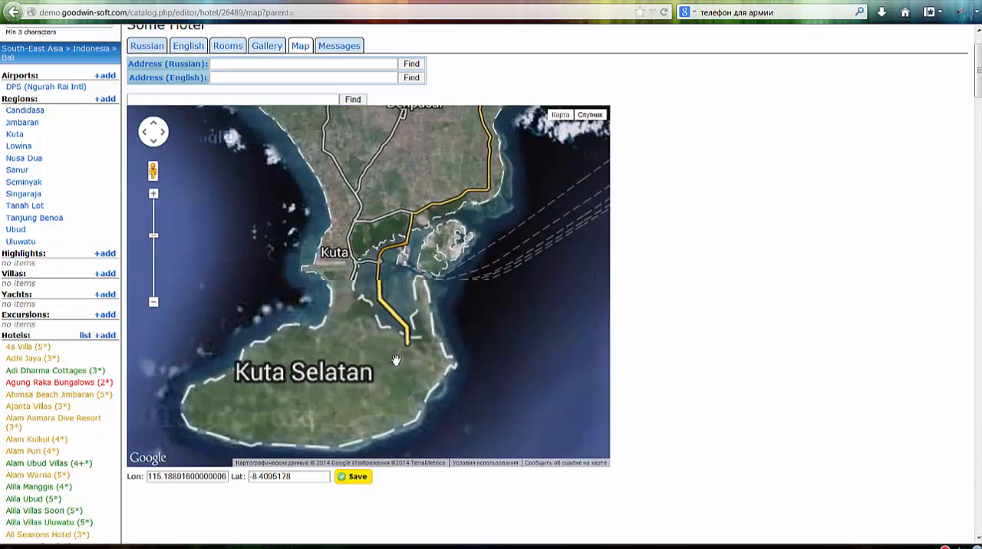
scroll(477, 352, up, 1)
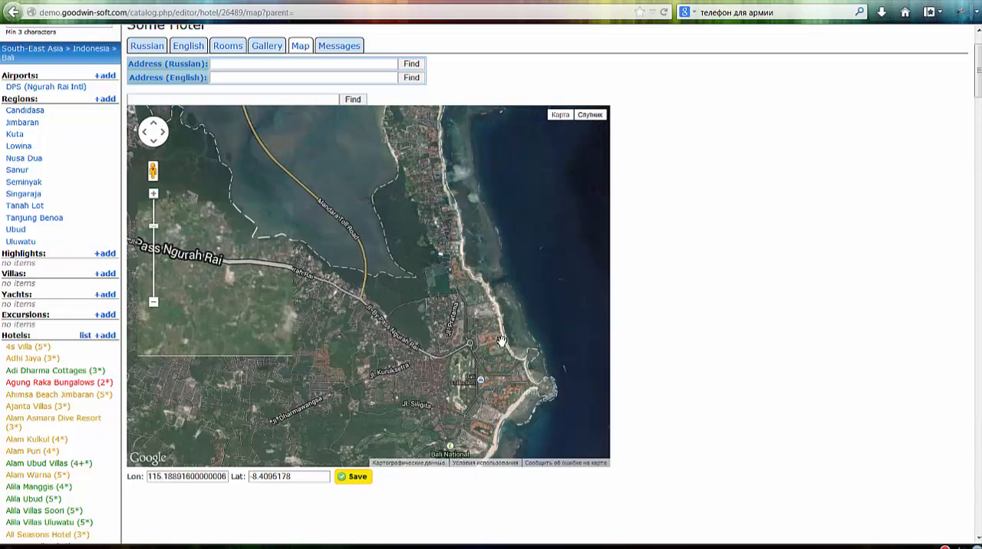
drag(508, 347, 491, 258)
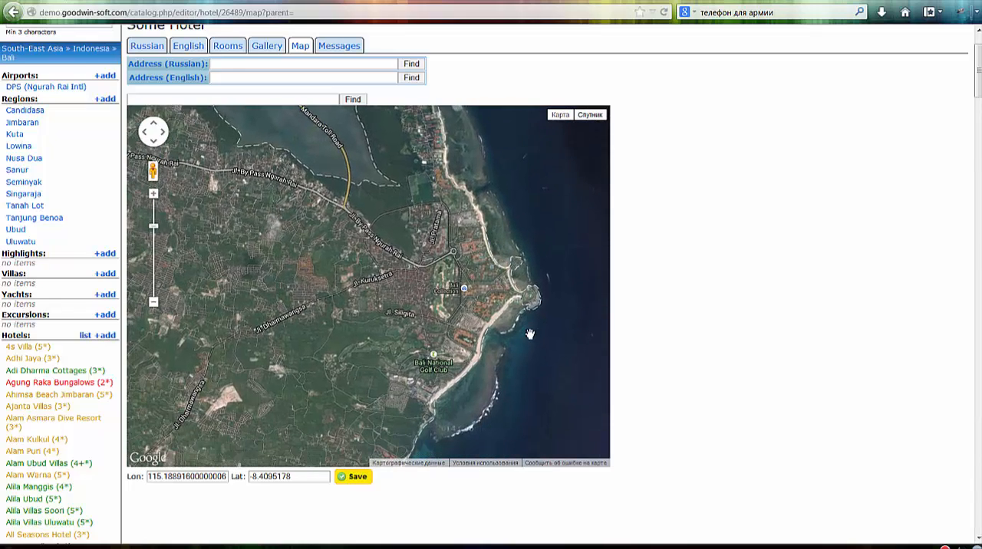
scroll(523, 332, up, 1)
scroll(485, 304, up, 1)
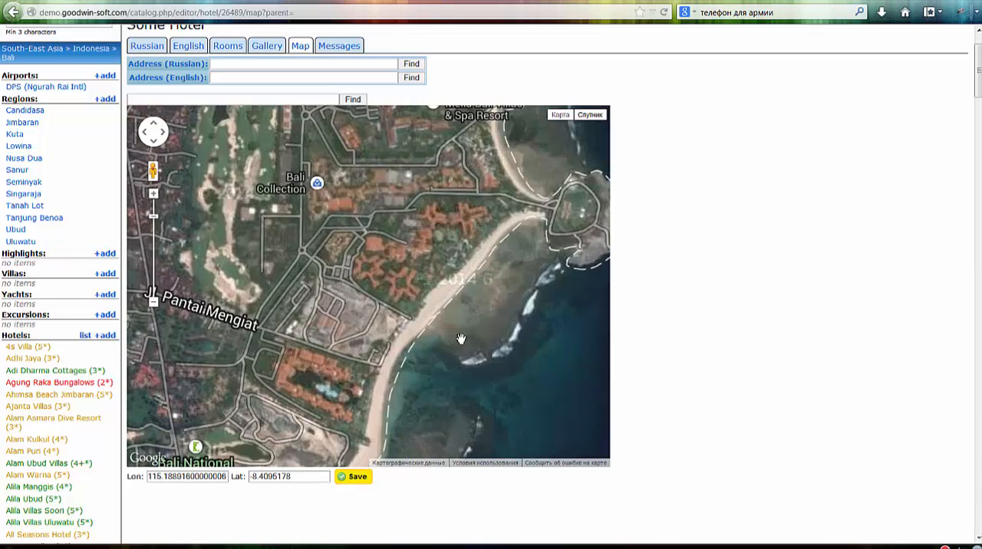
drag(460, 335, 548, 207)
drag(493, 340, 501, 276)
scroll(394, 278, up, 2)
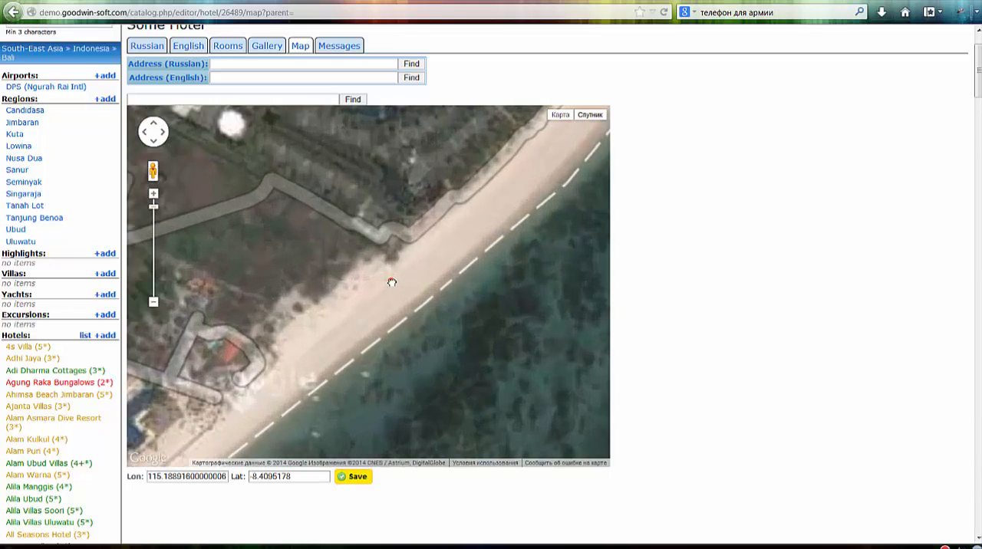
double_click(389, 278)
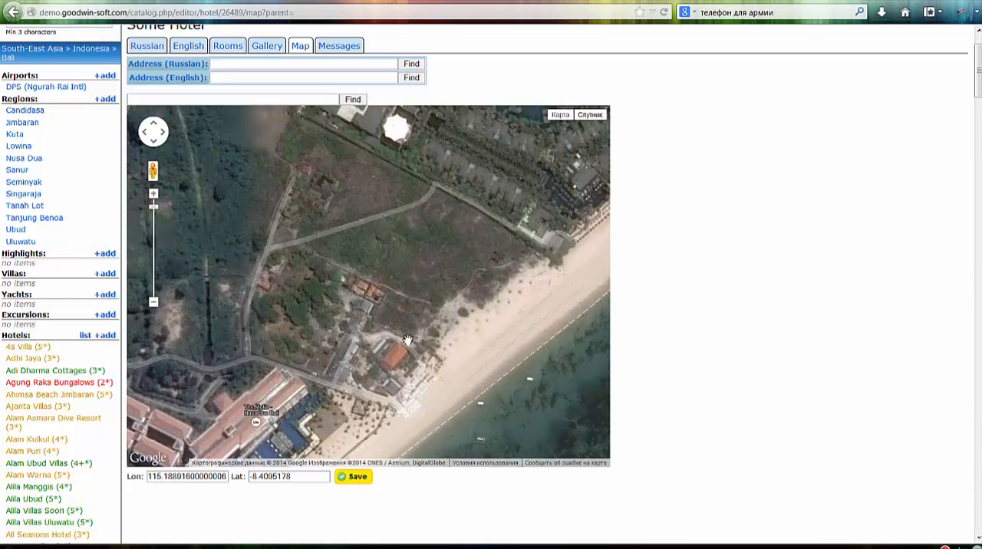
click(406, 335)
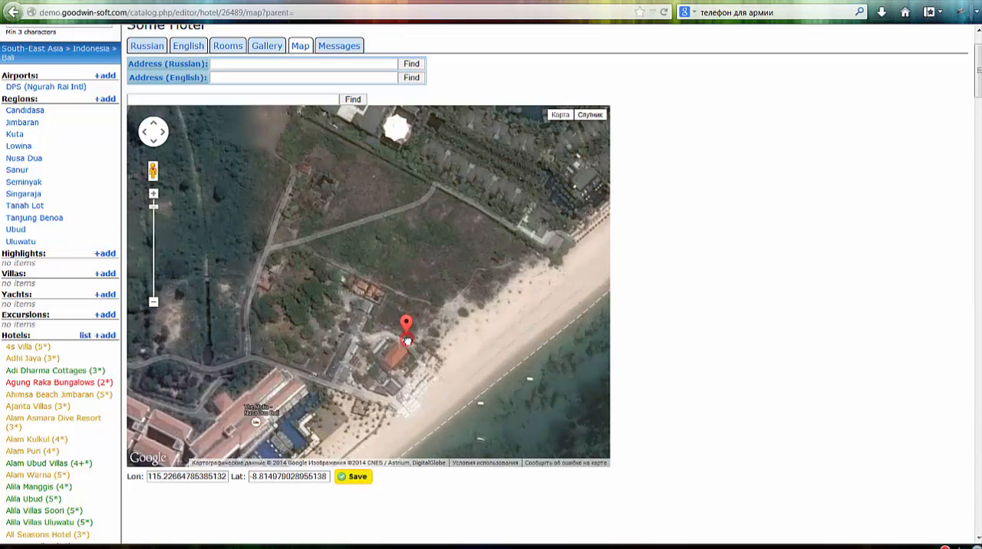
click(359, 480)
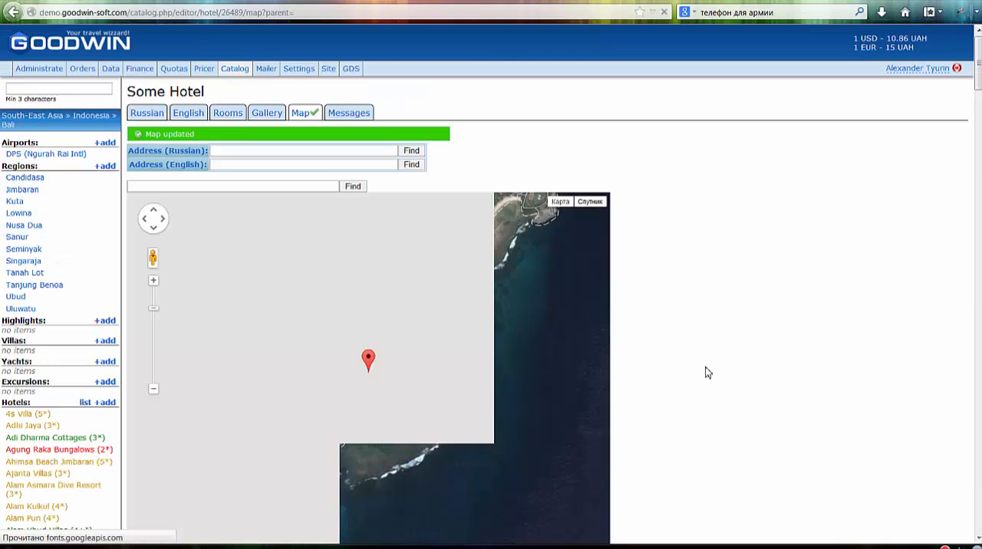
click(701, 299)
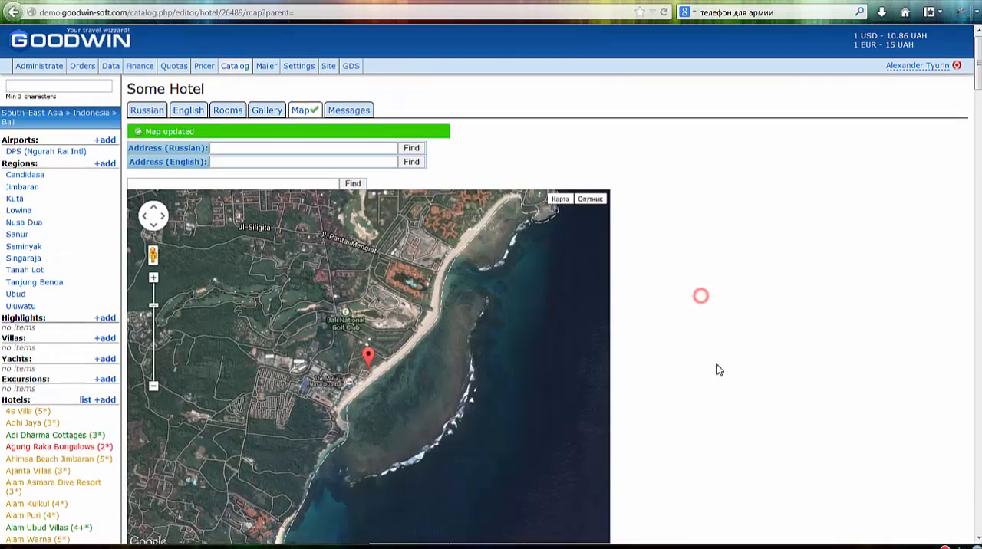
scroll(716, 372, down, 3)
scroll(717, 371, up, 3)
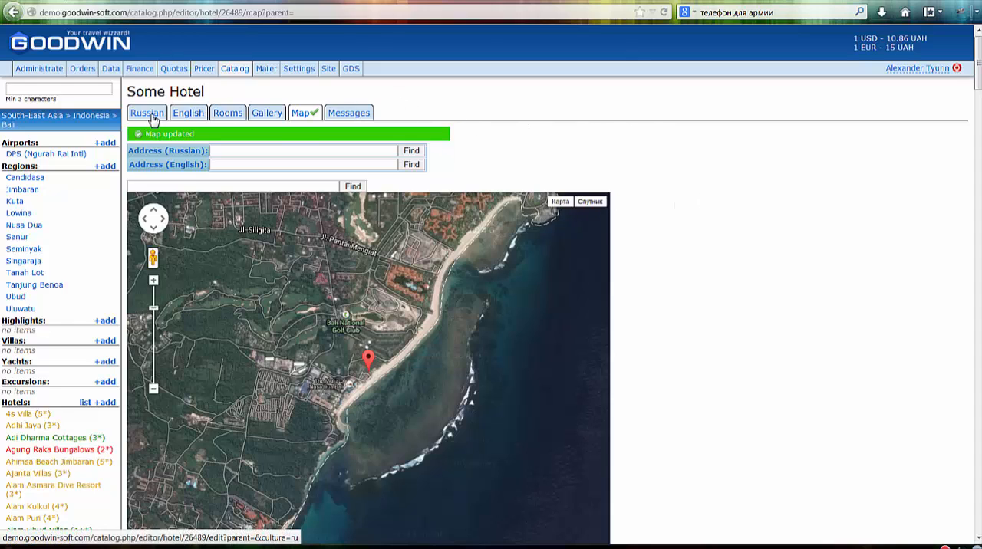
- Open the list of Bali hotels and examine the new hotel's main image, status and map marks among the other entries
scroll(77, 307, down, 2)
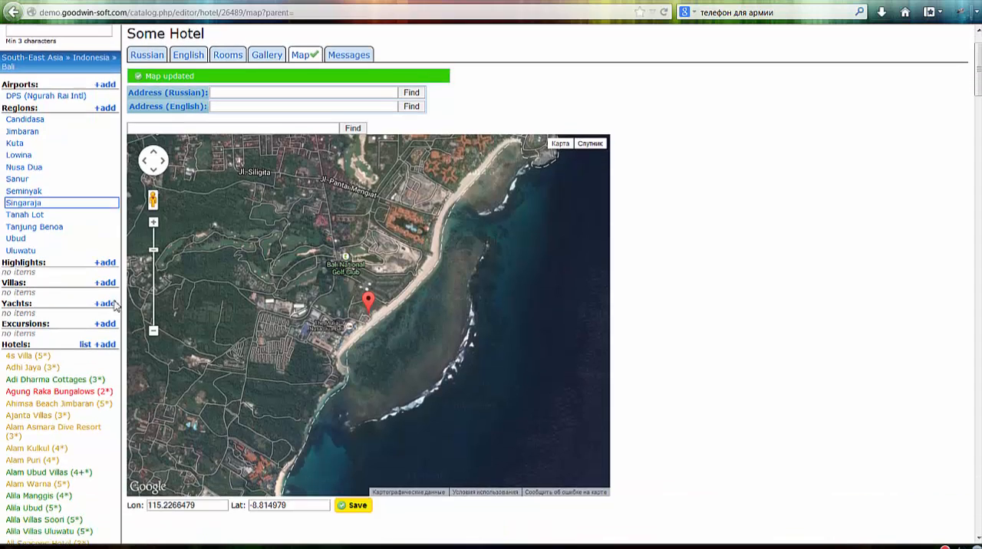
click(85, 337)
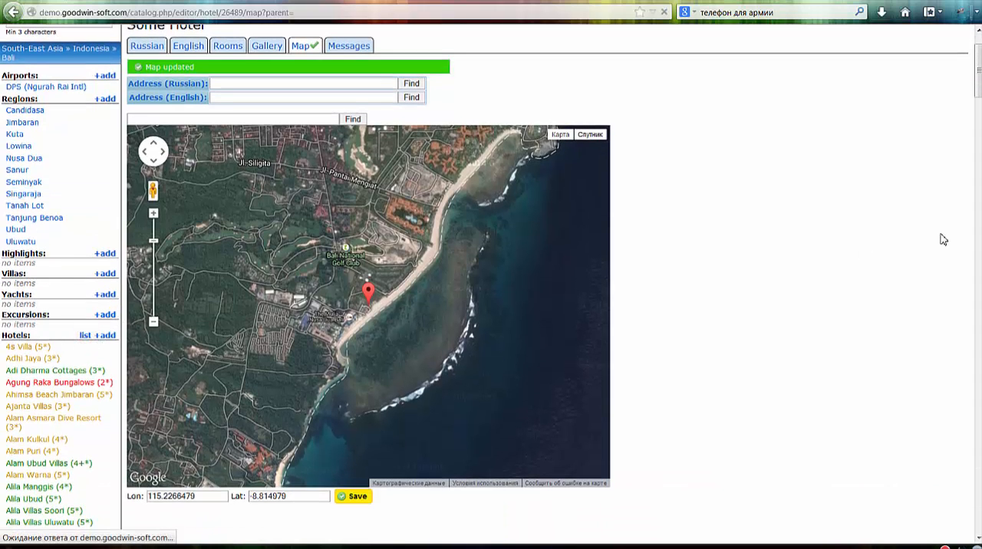
scroll(826, 279, down, 2)
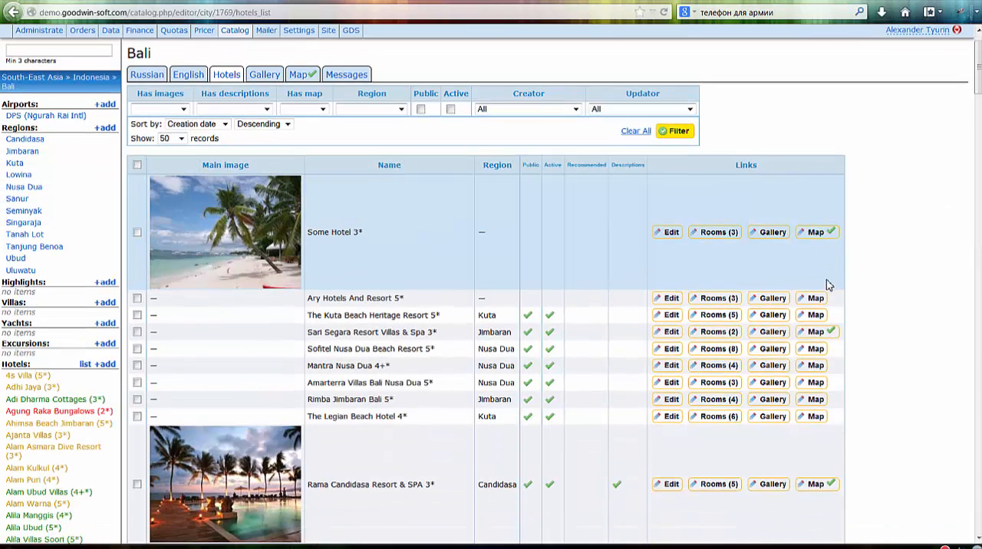
scroll(826, 280, down, 1)
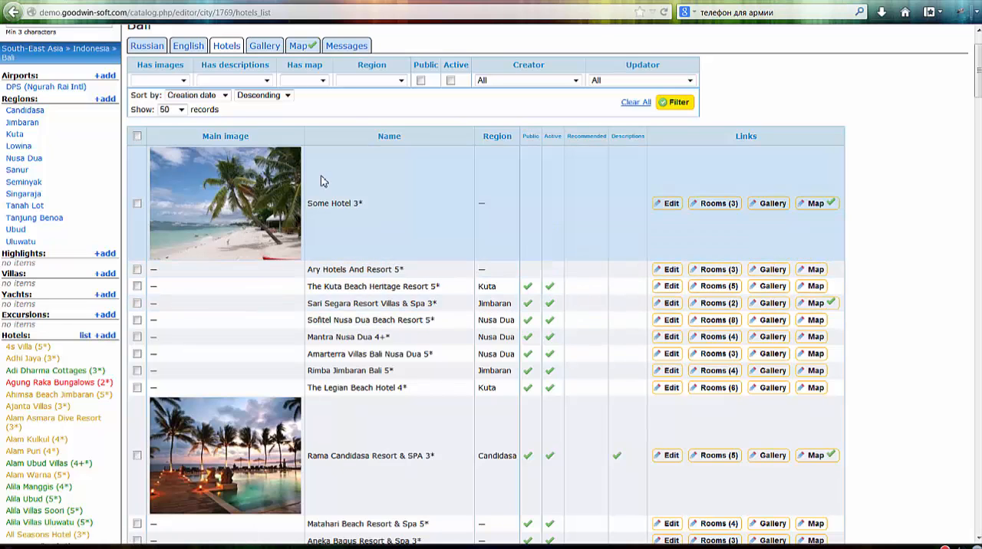
scroll(253, 200, up, 2)
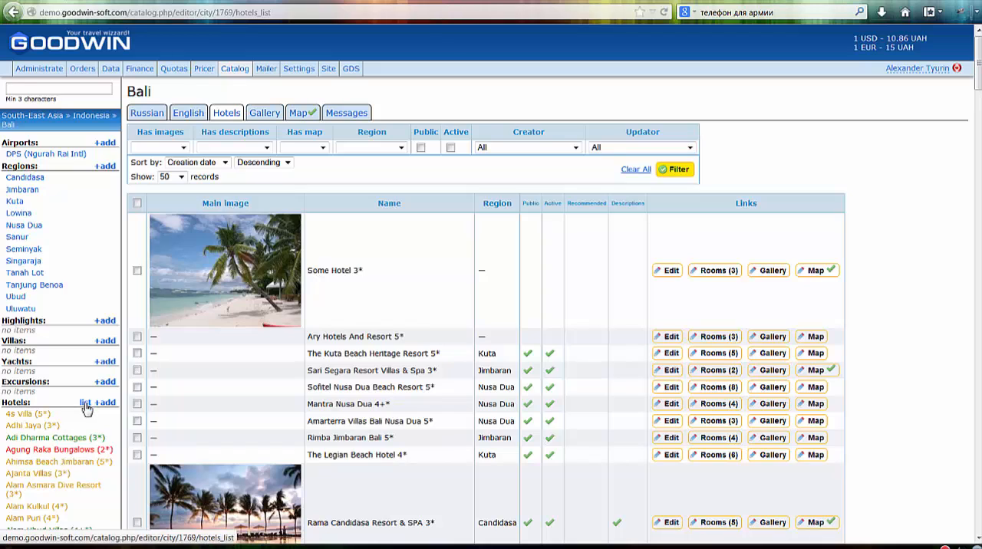
scroll(593, 256, down, 3)
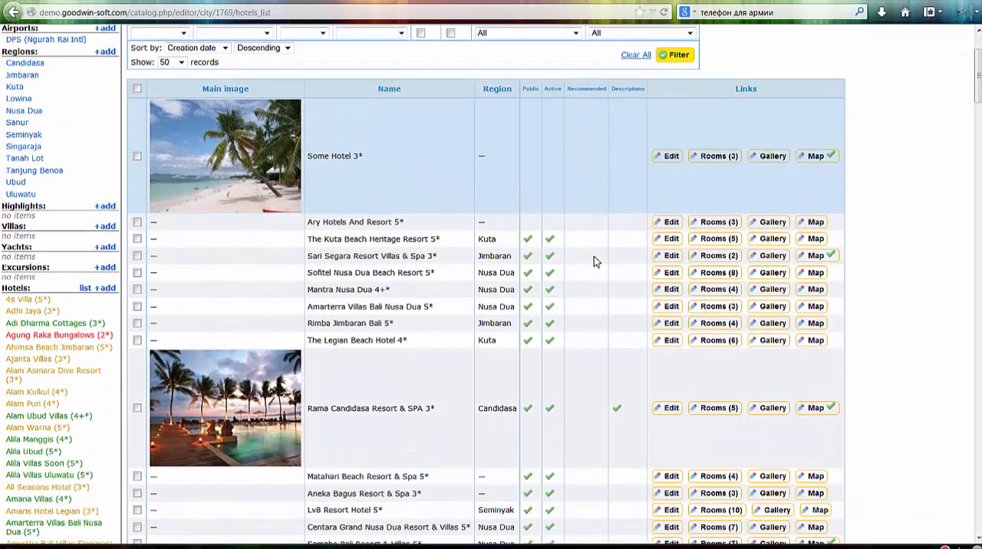
scroll(594, 258, up, 3)
scroll(594, 261, down, 8)
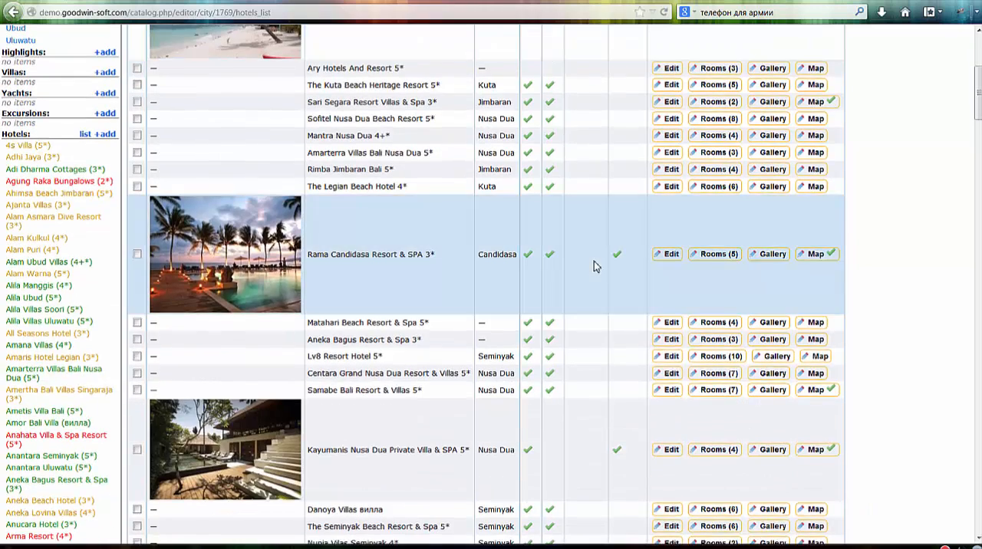
scroll(594, 261, up, 1)
scroll(593, 265, up, 5)
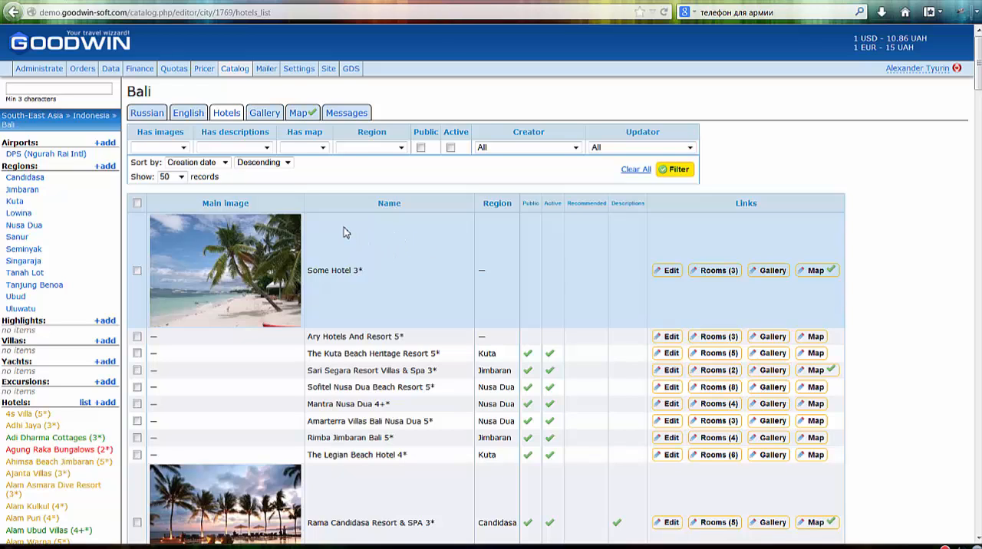
- Filter the Bali hotel list to show only hotels with no map
click(323, 147)
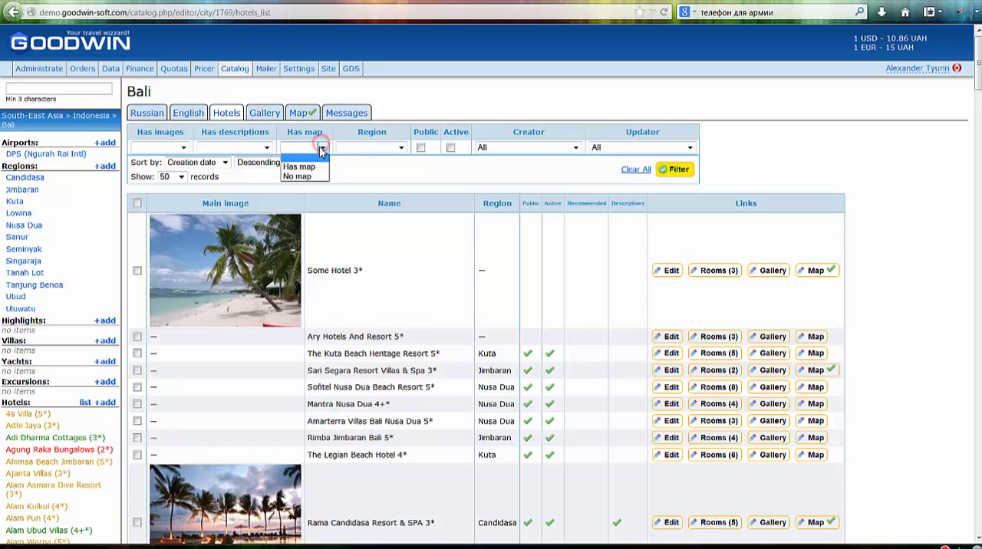
click(307, 177)
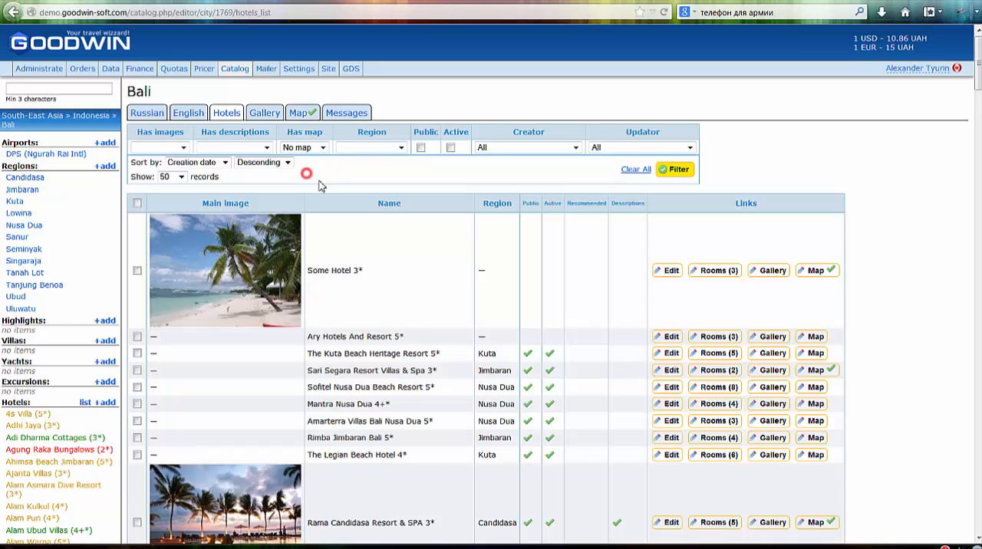
click(674, 175)
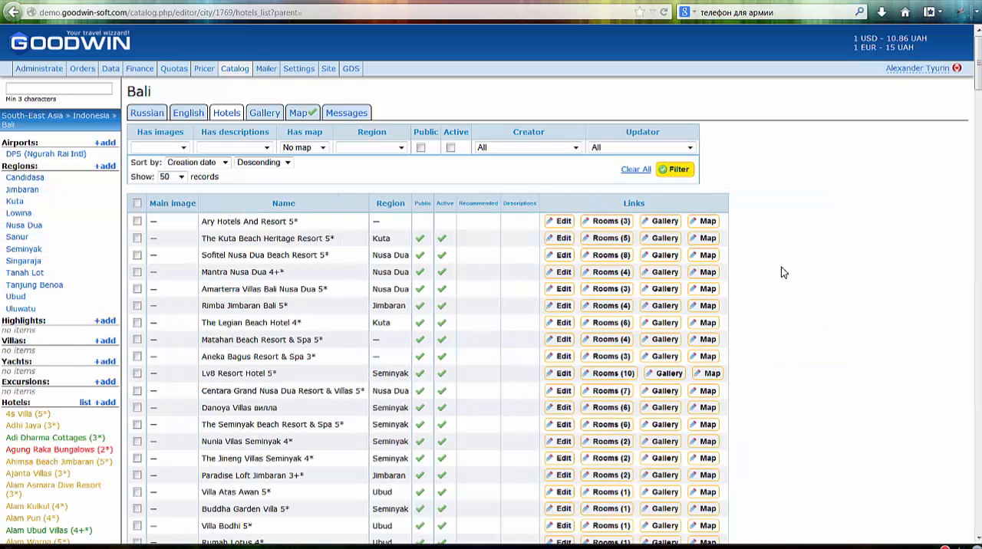
- Place Ary Hotels And Resort's map marker on the coast northeast of Denpasar, about longitude 115.2898 and latitude -8.6340, save it and return to the hotel list
click(707, 222)
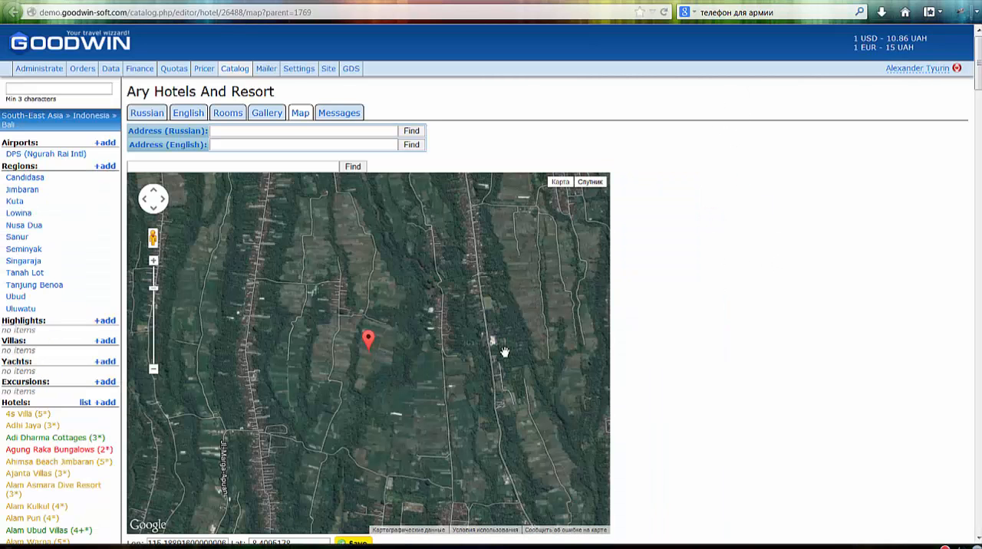
drag(509, 356, 423, 221)
scroll(460, 366, down, 2)
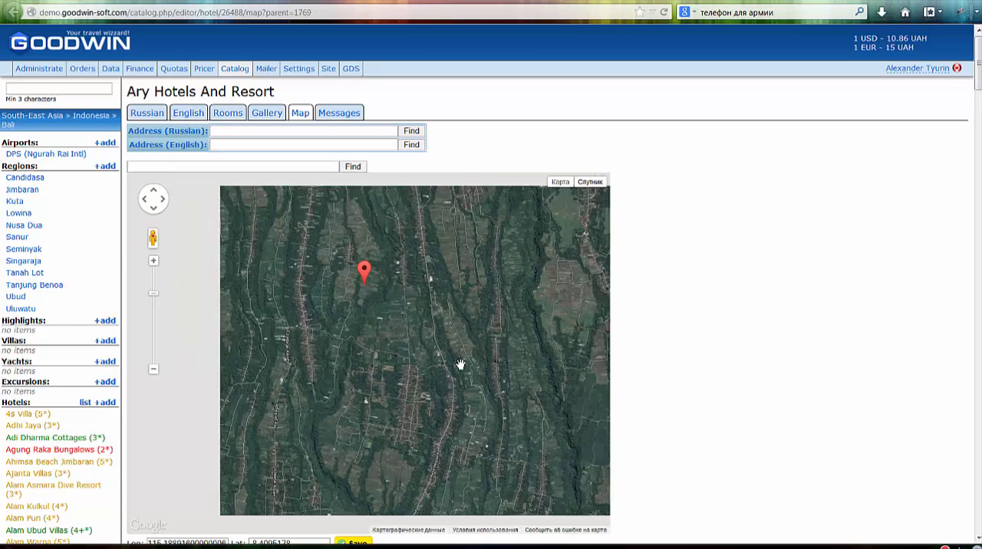
scroll(461, 366, down, 1)
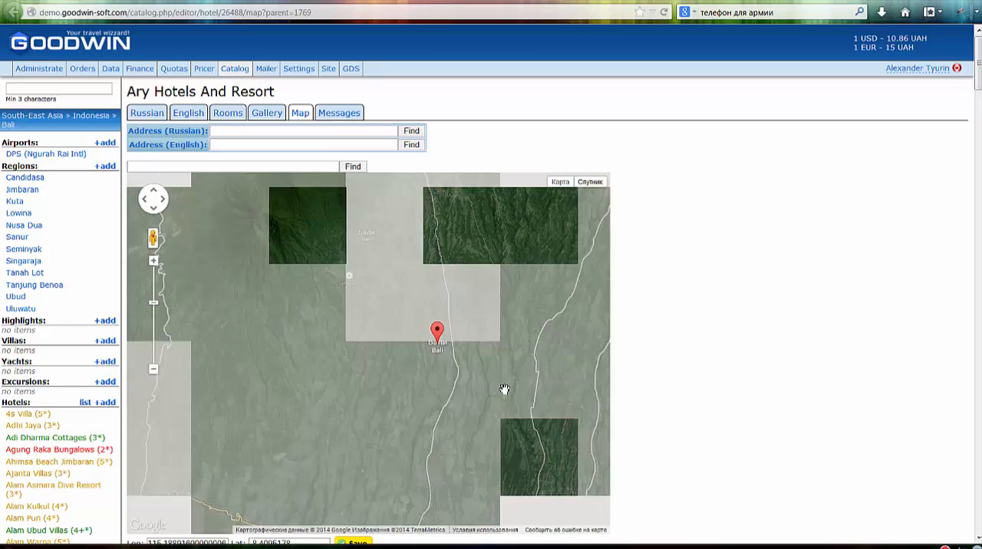
drag(546, 399, 416, 200)
drag(454, 409, 419, 311)
scroll(442, 395, down, 1)
drag(474, 392, 442, 279)
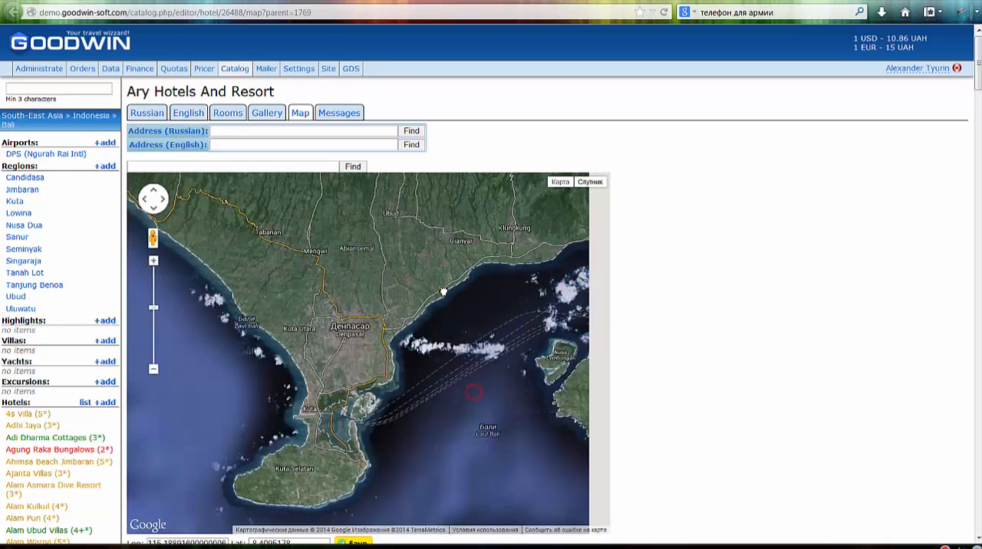
click(414, 315)
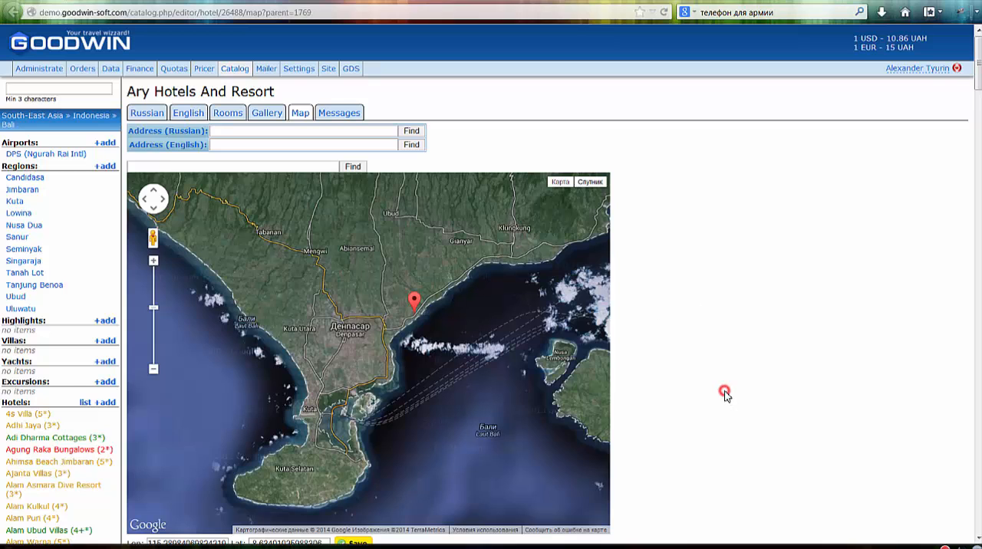
scroll(539, 373, down, 5)
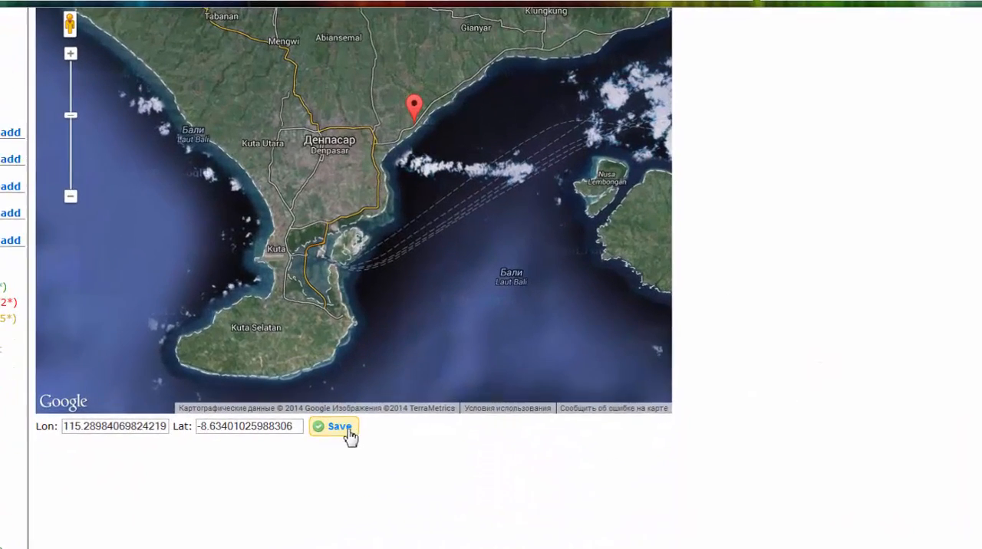
click(358, 342)
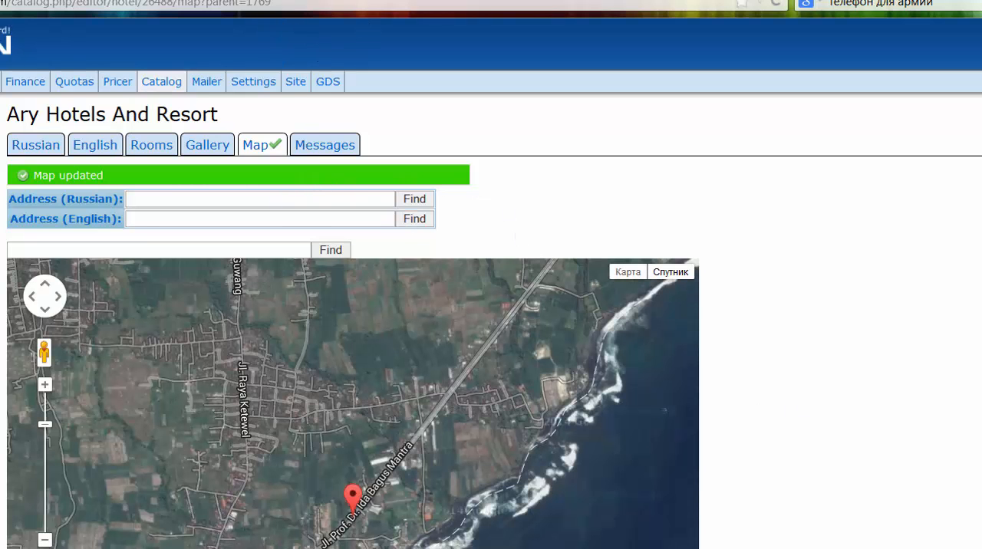
key(ctrl+w)
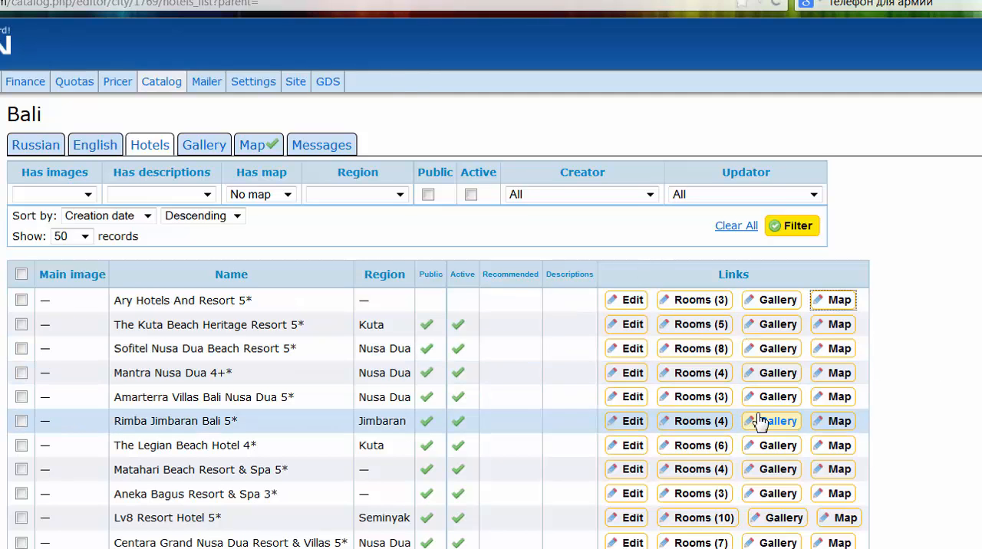
- Filter the Bali hotel list to show only hotels with no map and no descriptions
scroll(760, 421, down, 1)
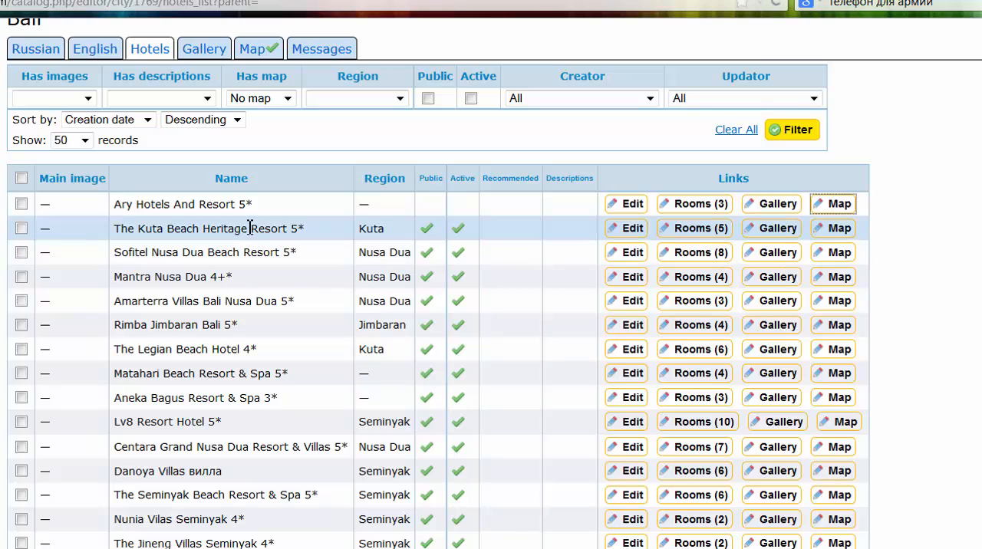
click(287, 101)
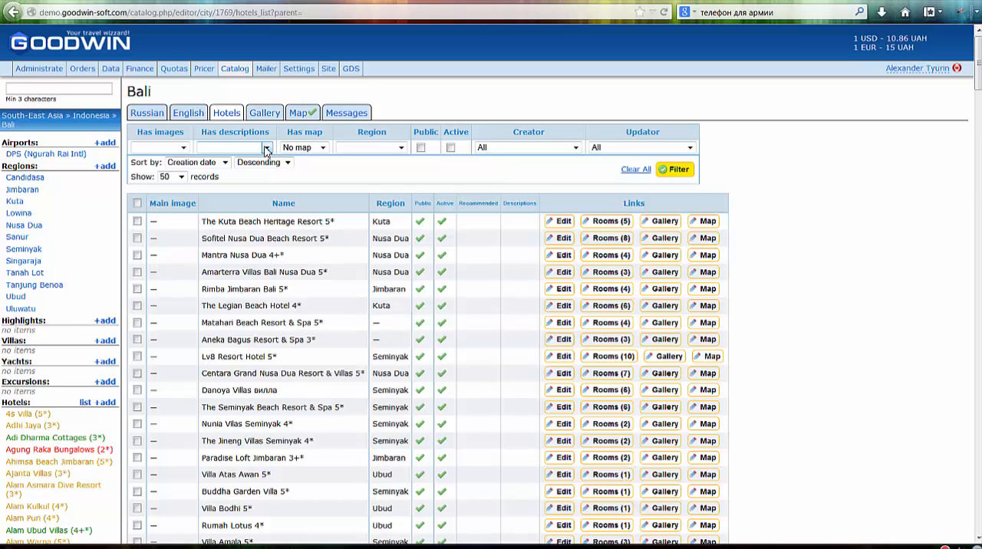
click(266, 148)
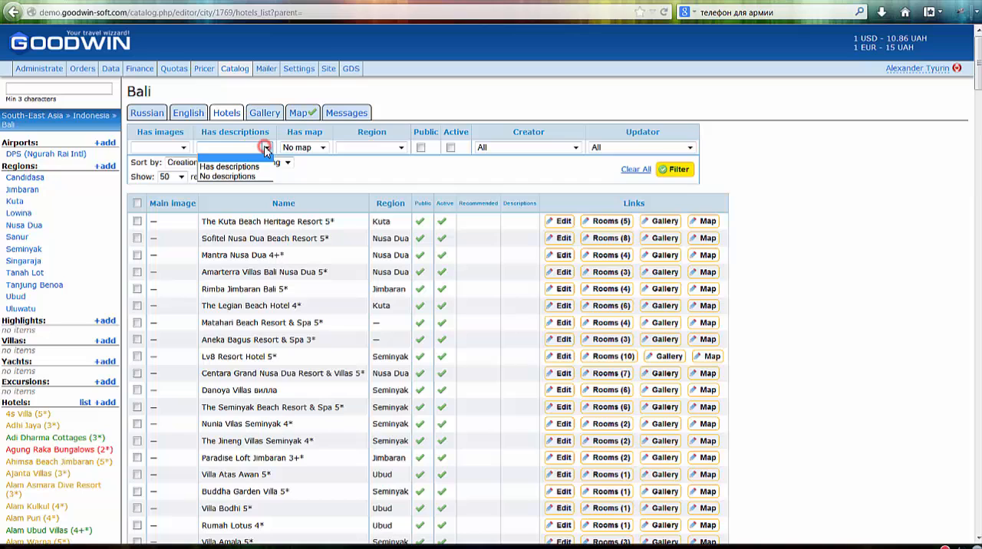
click(240, 178)
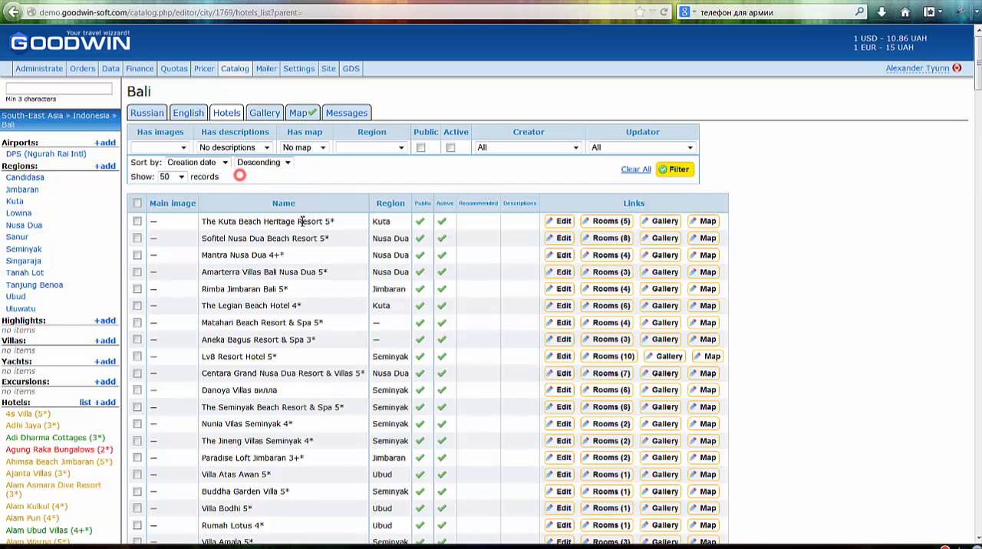
click(679, 171)
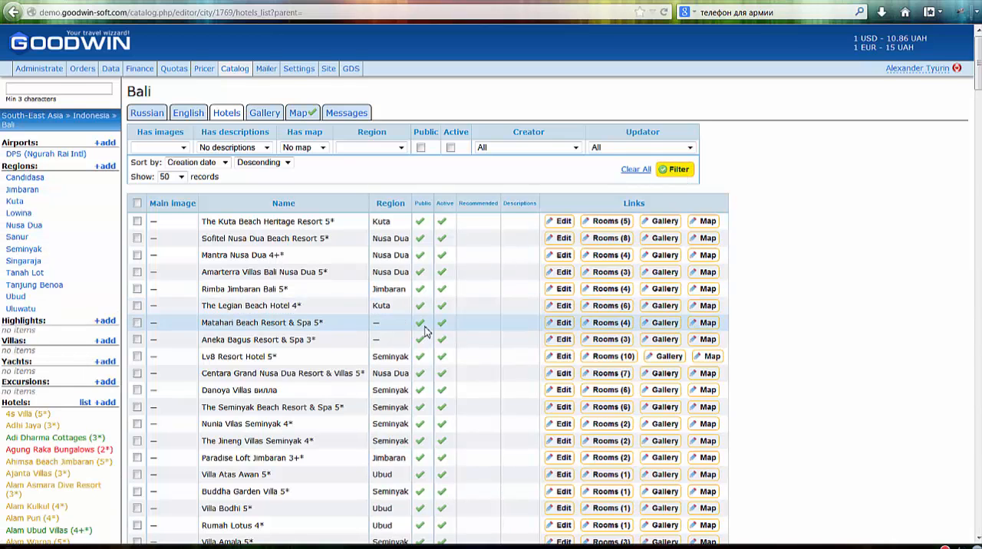
- Open The Kuta Beach Heritage Resort for editing and examine its details and Russian description fields
scroll(723, 285, down, 2)
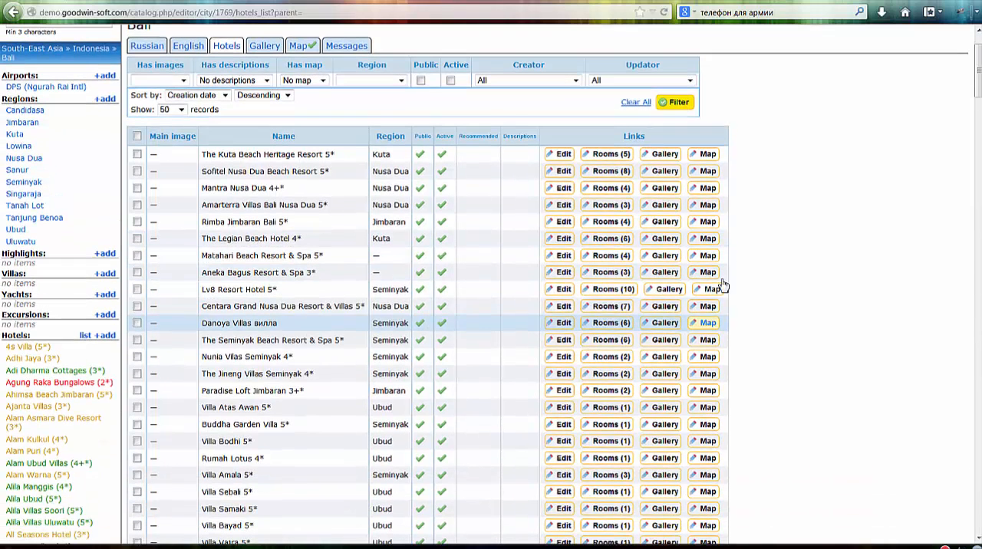
click(564, 157)
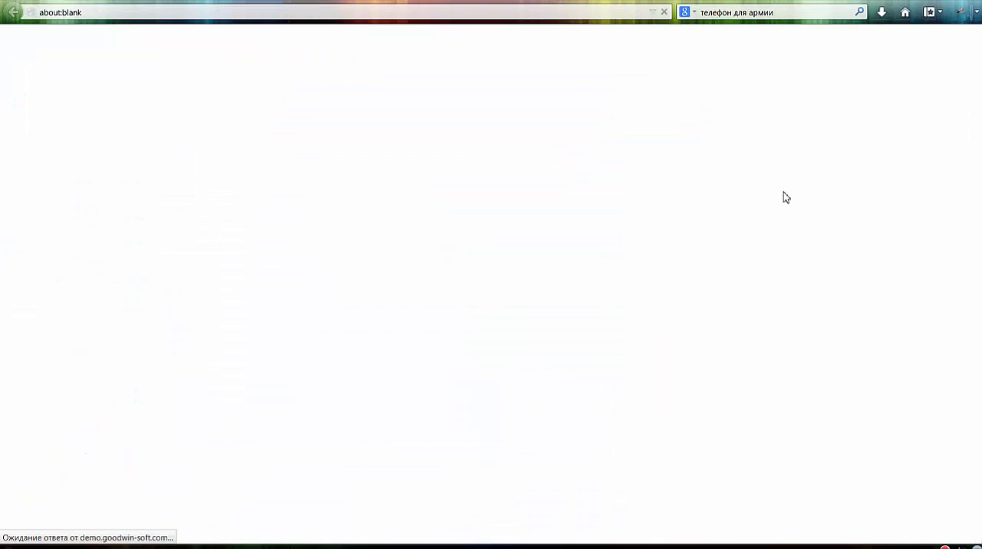
scroll(625, 351, down, 10)
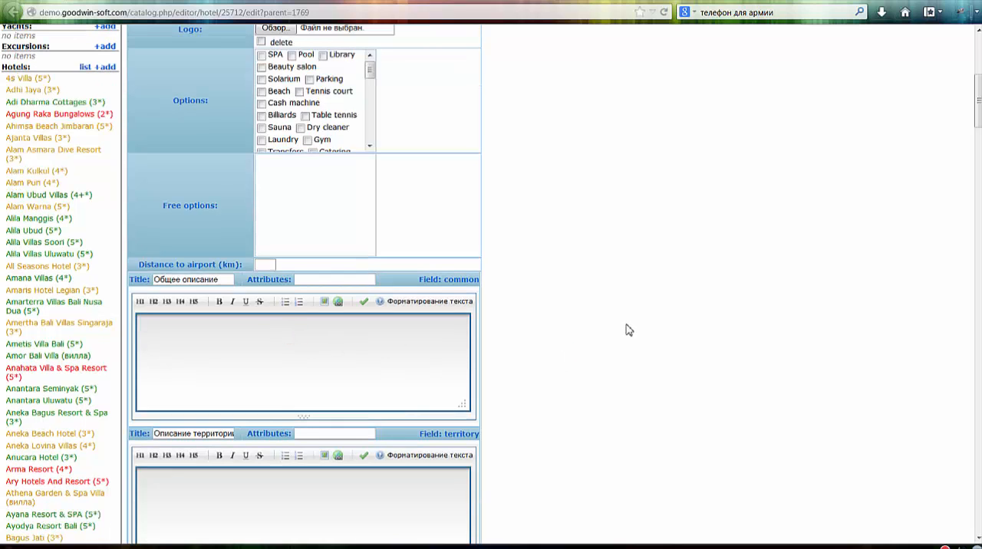
scroll(625, 331, up, 3)
- Examine the yellow, green and red colour coding of the hotel names listed under Bali, such as 4s Villa, Adi Dharma Cottages and Agung Raka Bungalows
scroll(84, 384, down, 2)
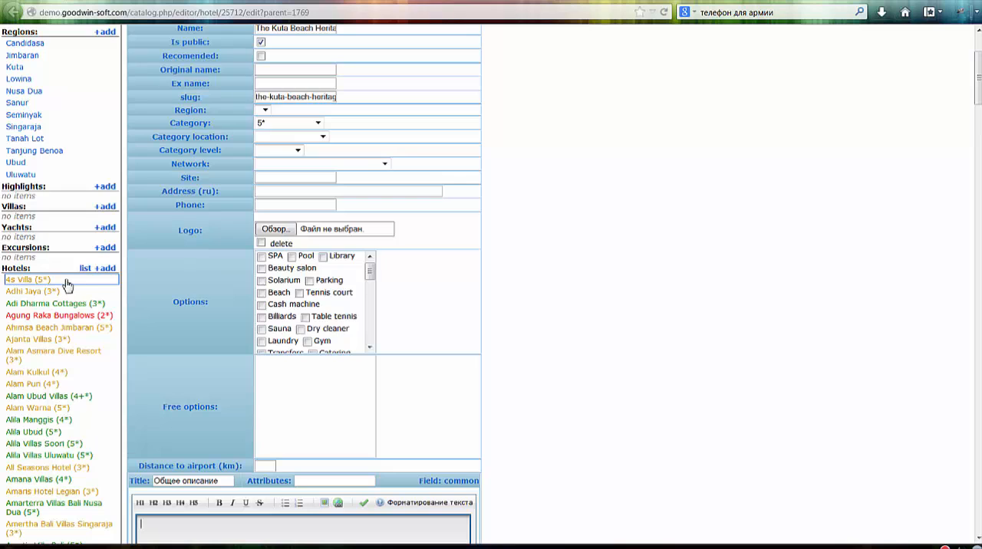
scroll(66, 287, down, 2)
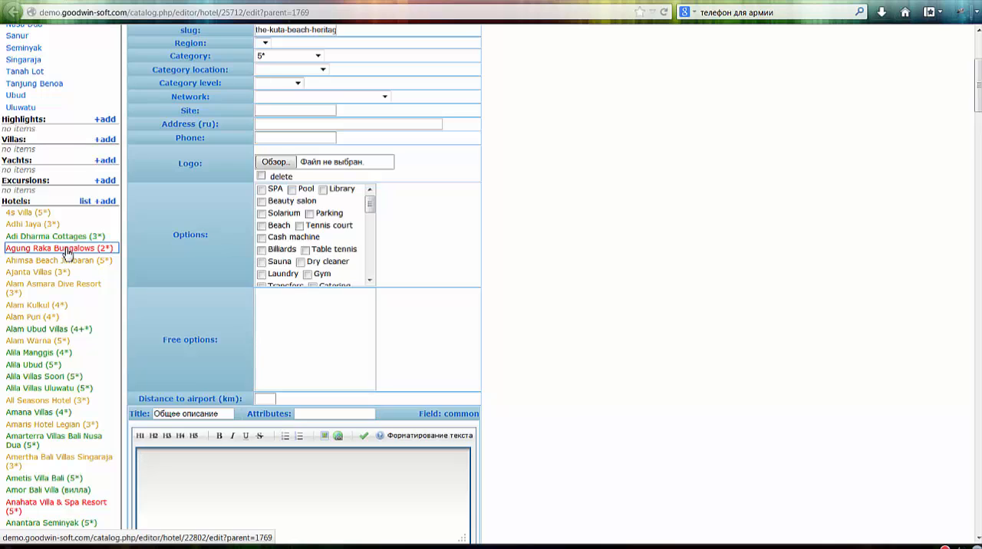
scroll(67, 254, down, 2)
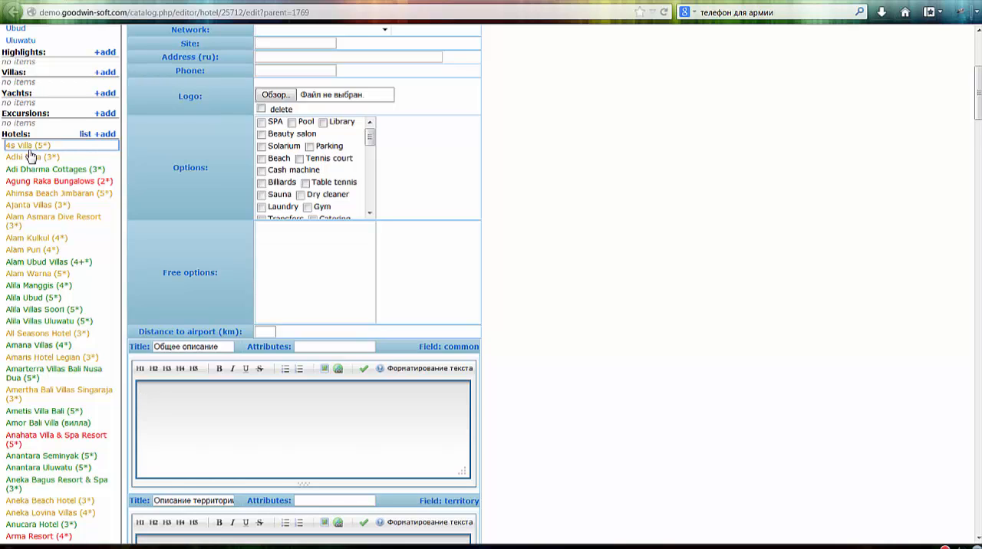
click(60, 172)
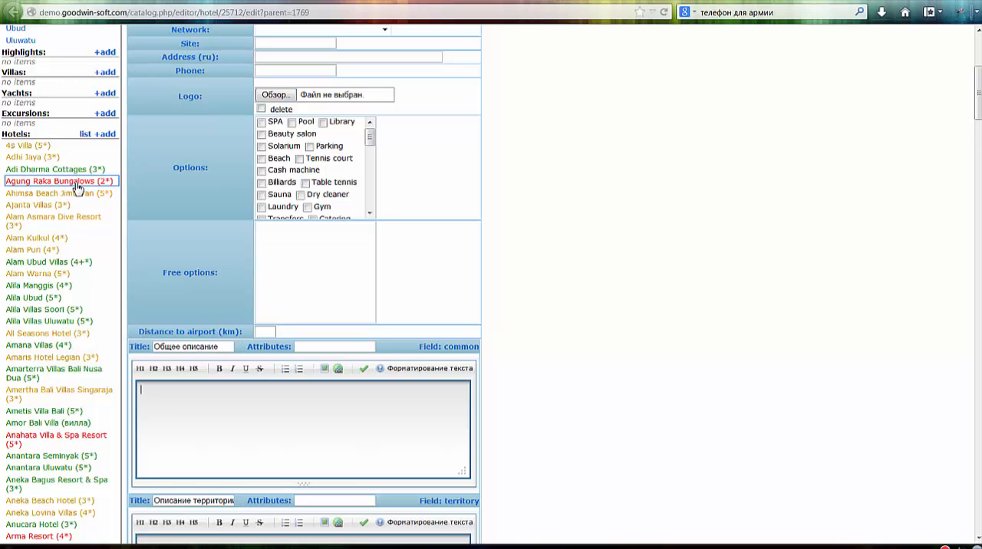
scroll(649, 279, down, 2)
scroll(636, 302, down, 5)
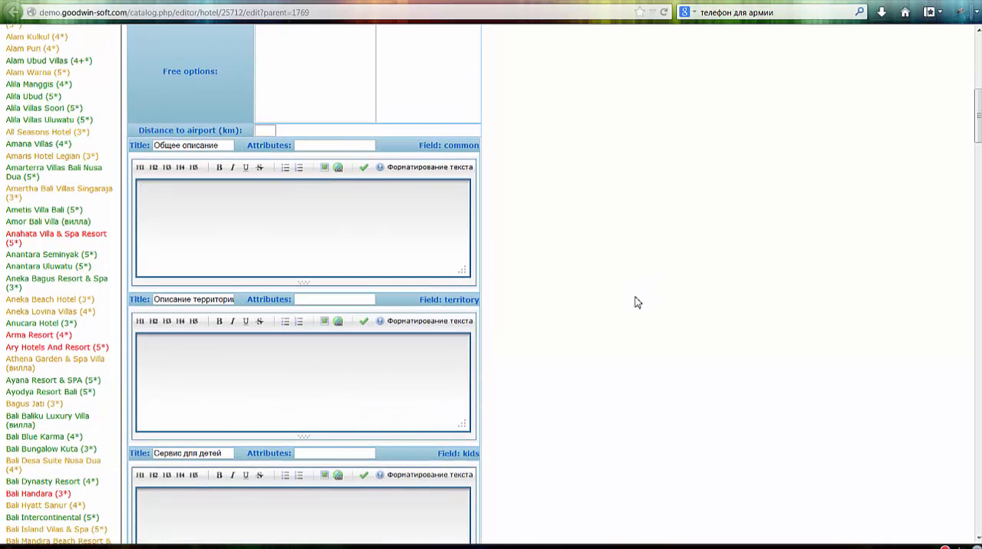
scroll(636, 303, up, 5)
scroll(636, 302, up, 8)
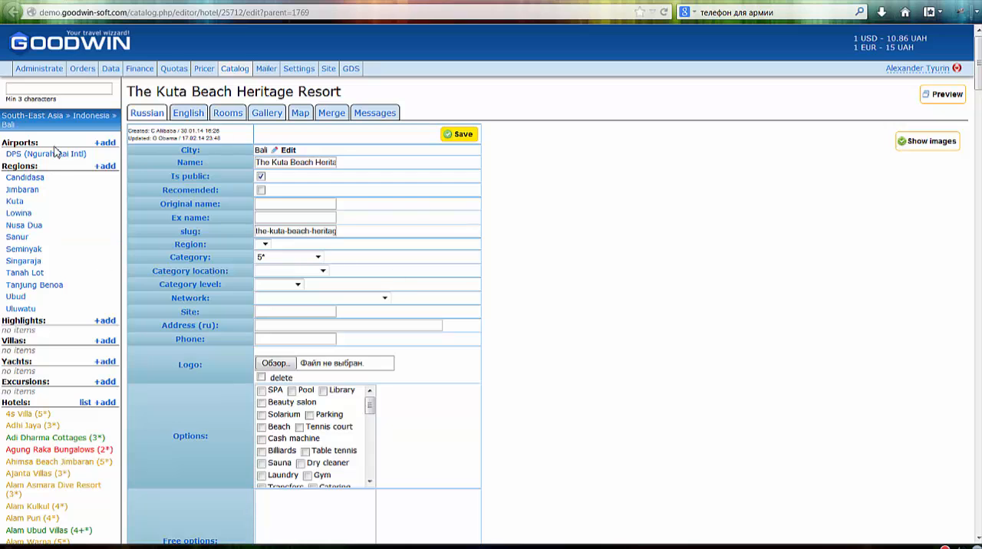
- Switch to the notes application to check the "Обучающие видео" plan, and return to the filtered Bali hotel list
key(alt+Tab)
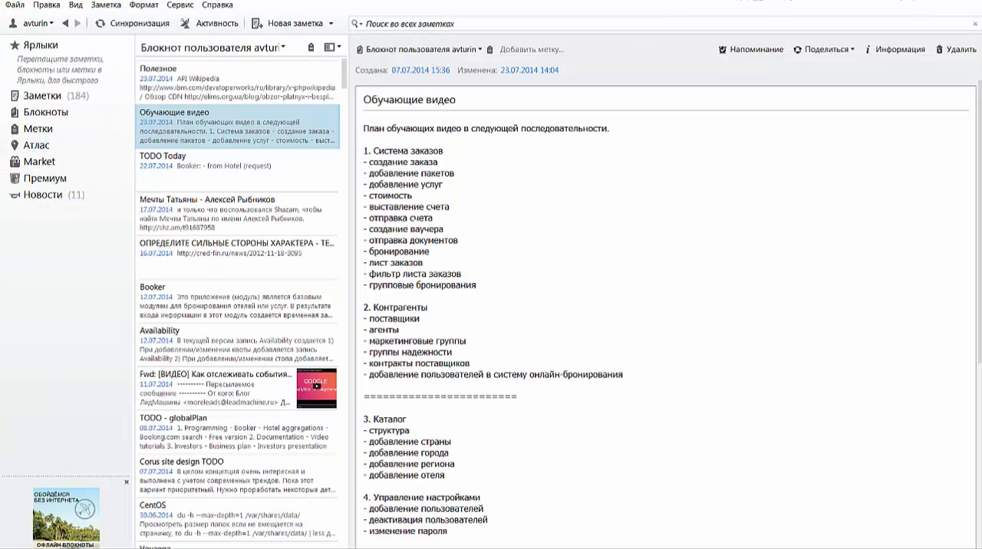
key(alt+Tab)
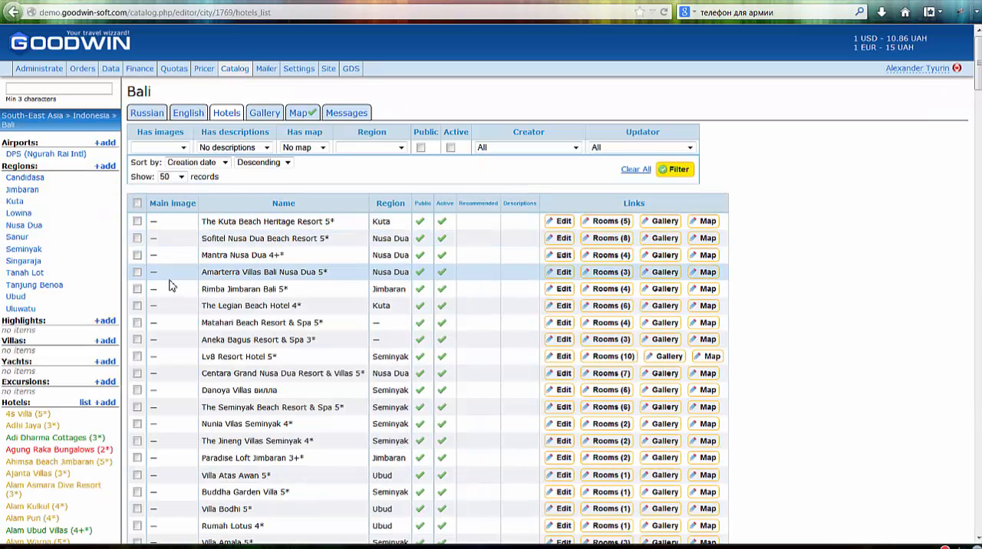
scroll(130, 317, down, 2)
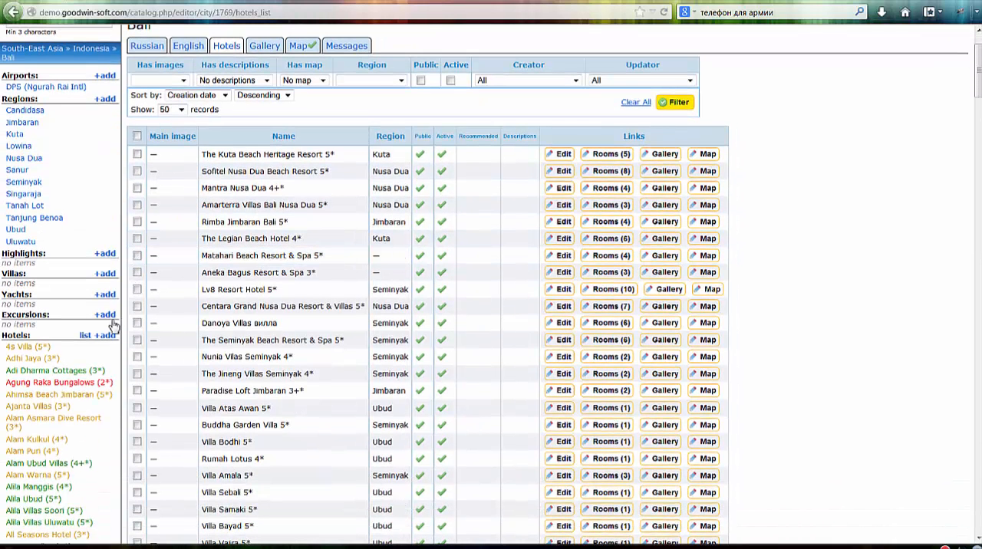
scroll(84, 325, up, 2)
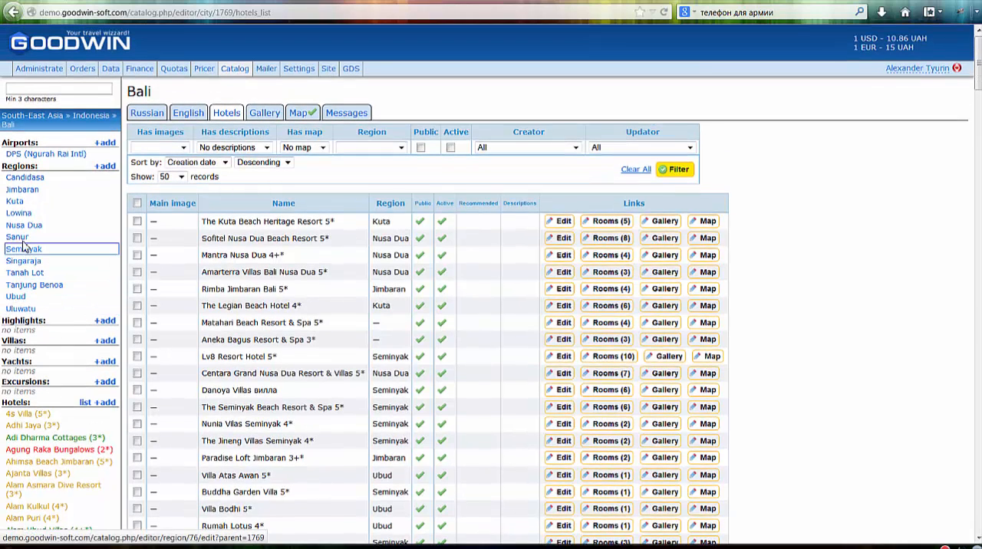
- Open Bali's Candidasa region and look through its Russian description, map, gallery and messages
click(20, 178)
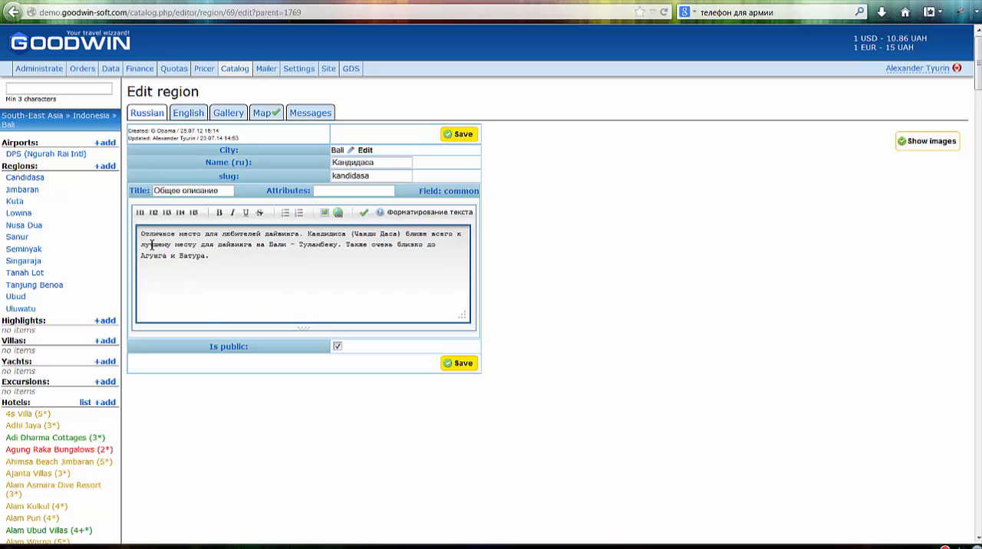
click(239, 237)
click(189, 112)
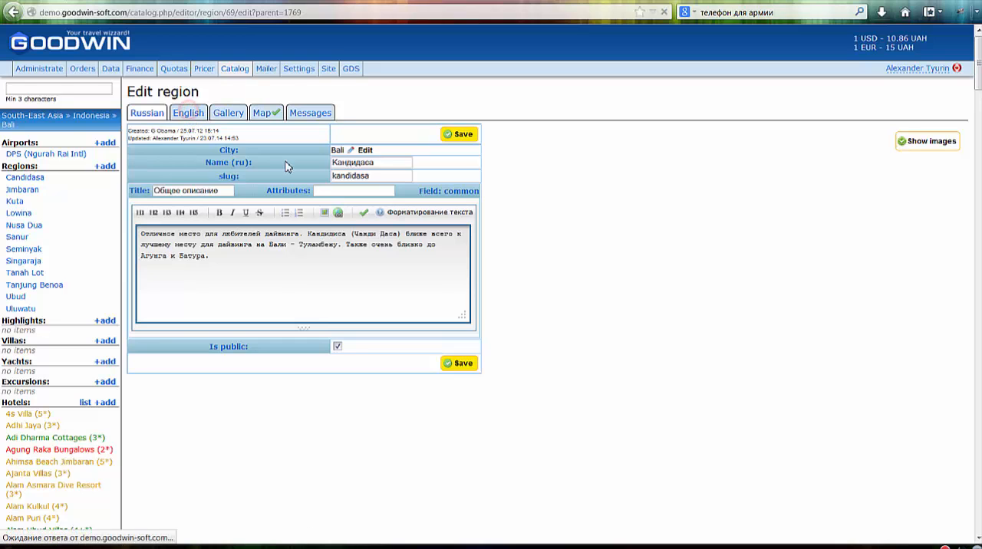
click(265, 115)
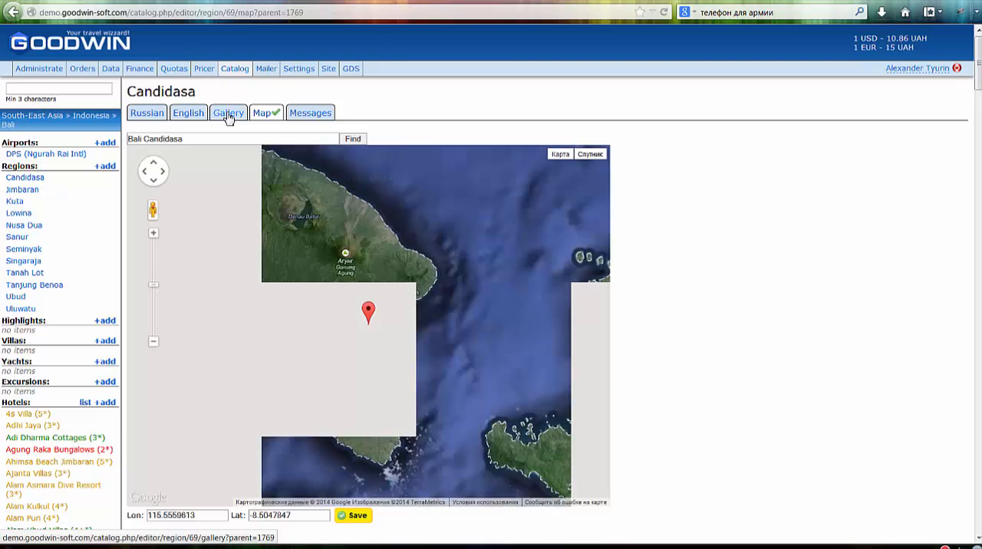
click(227, 113)
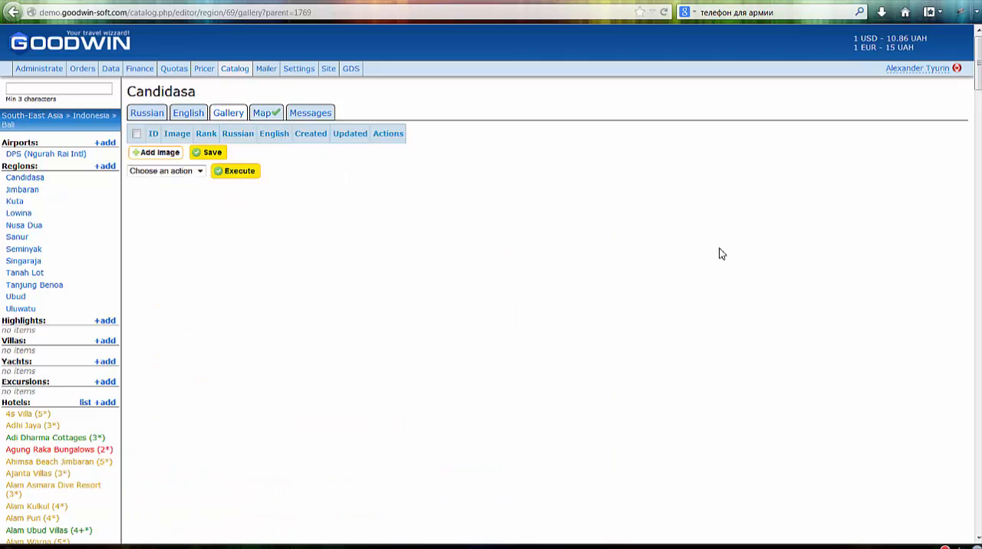
click(312, 113)
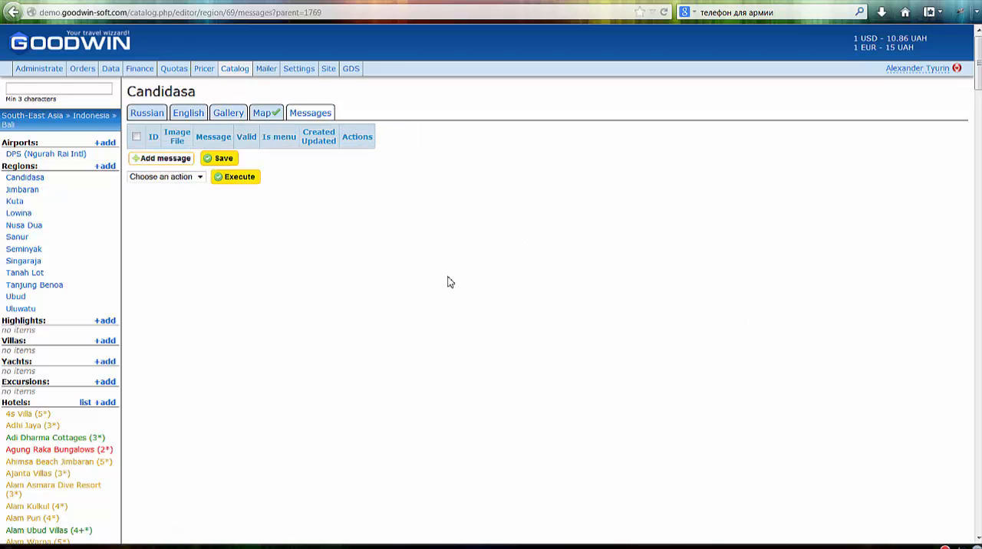
- Go up from Bali to the Indonesia level of the catalog and open the city of Bali for editing
scroll(201, 303, down, 2)
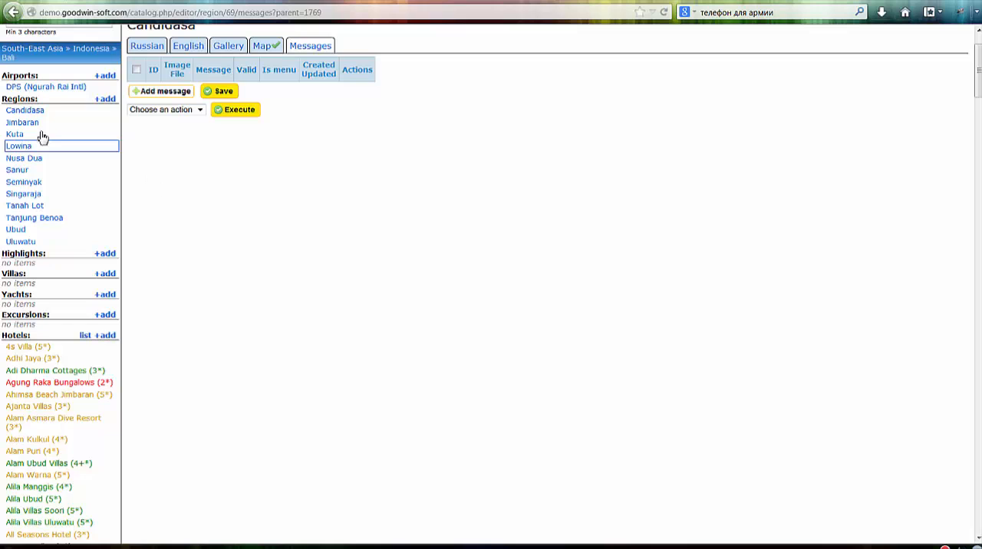
scroll(186, 274, down, 2)
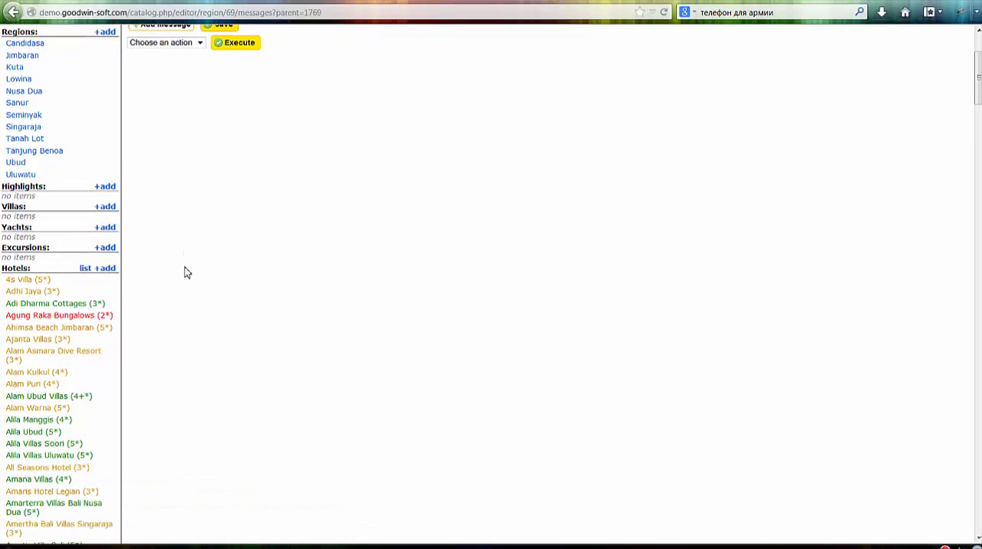
scroll(186, 274, up, 3)
scroll(187, 273, up, 2)
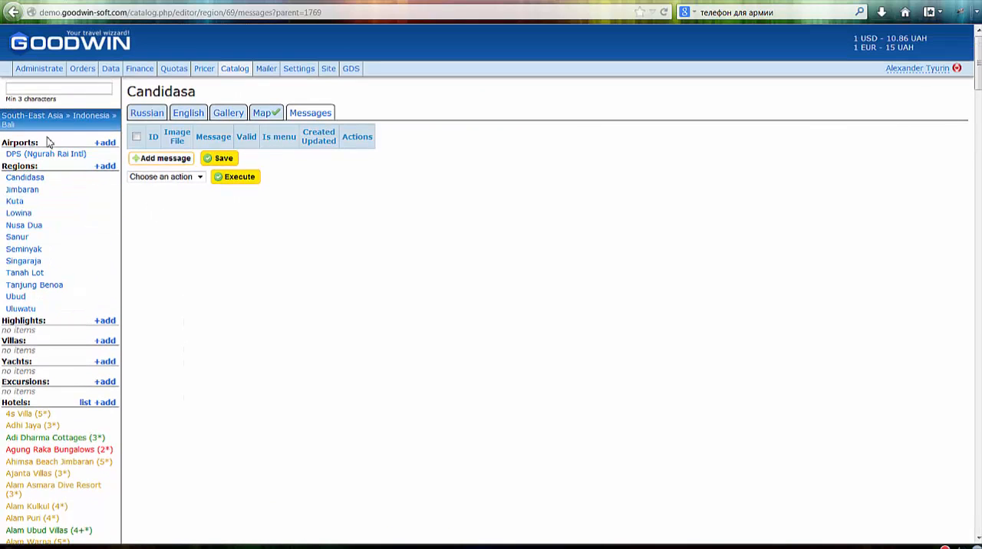
click(92, 116)
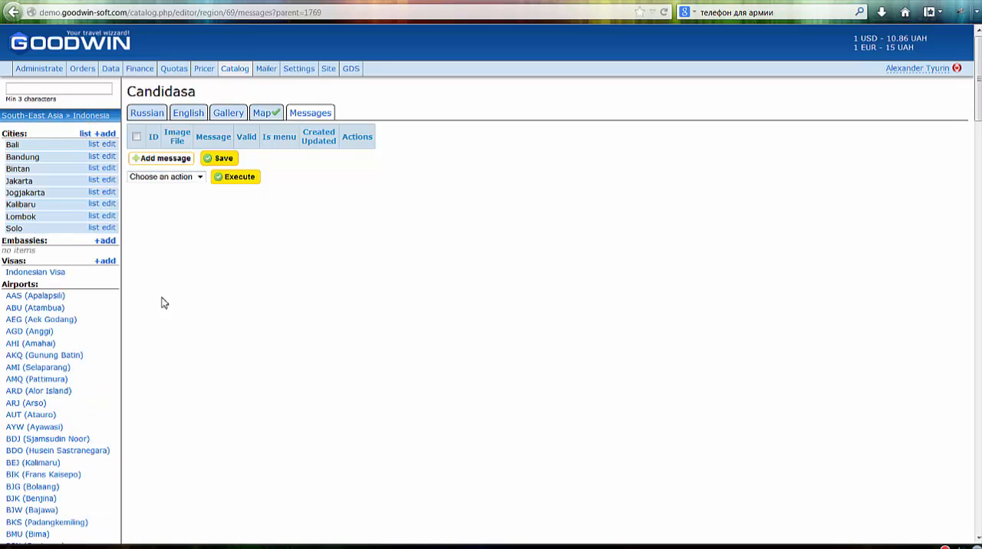
click(108, 144)
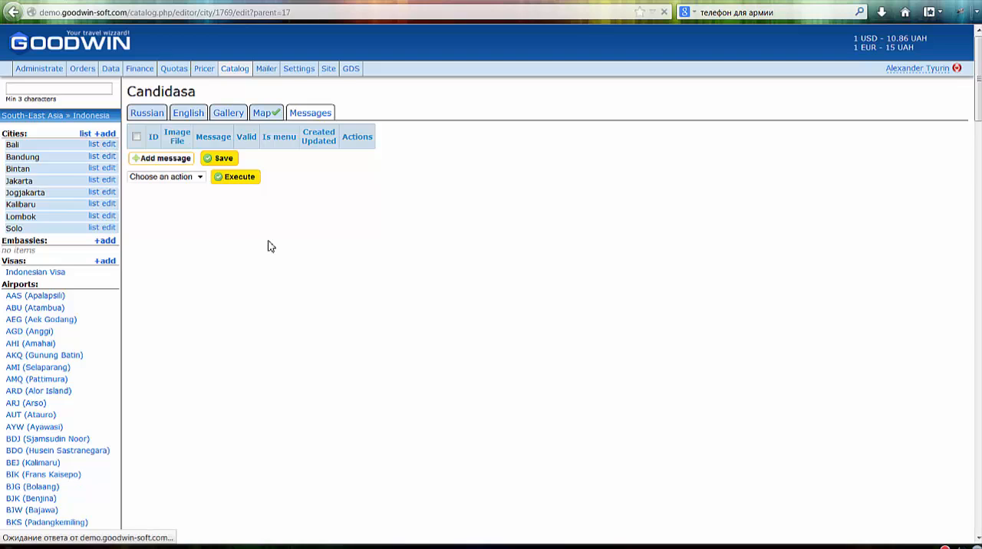
- Look through the English version of Bali's city page, including its tours, common description and climate fields
click(694, 265)
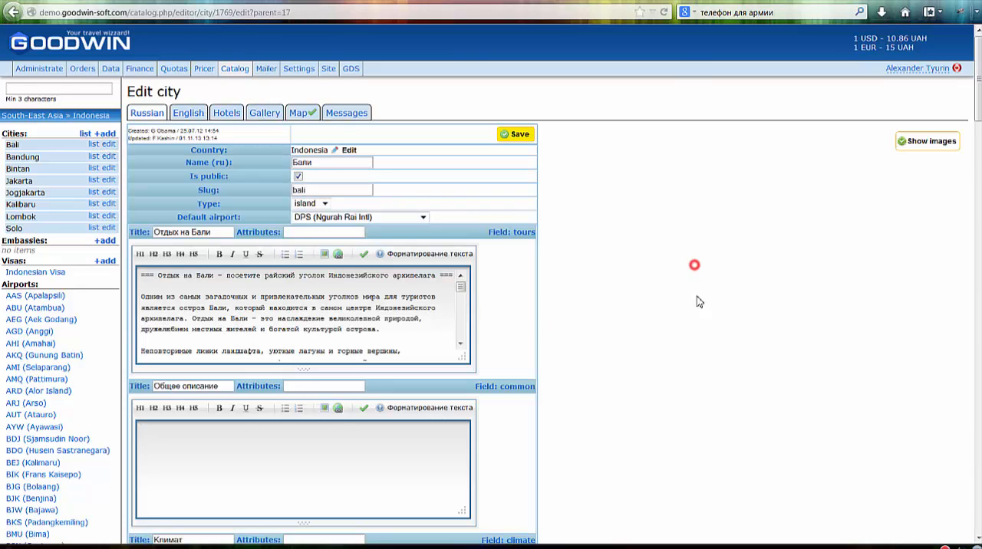
click(188, 114)
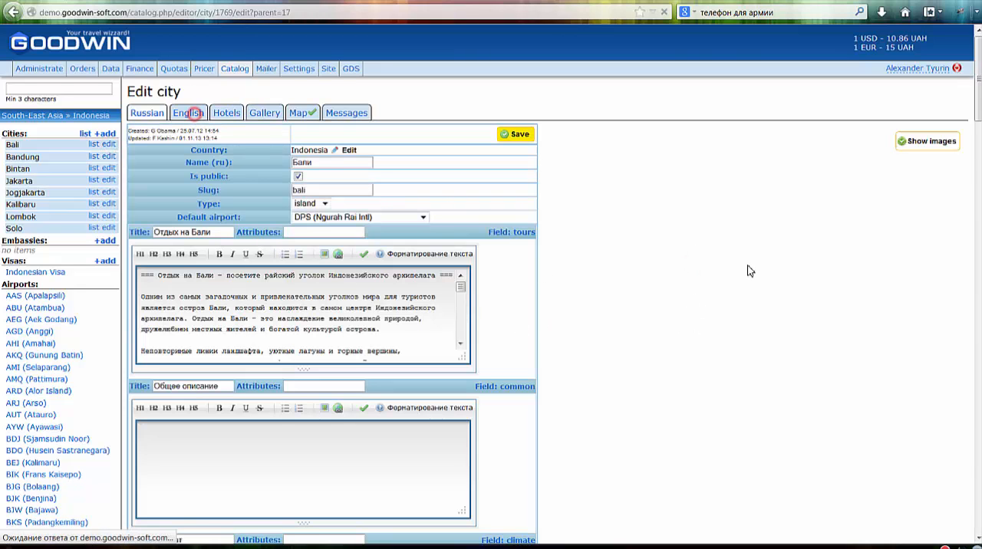
scroll(717, 292, down, 3)
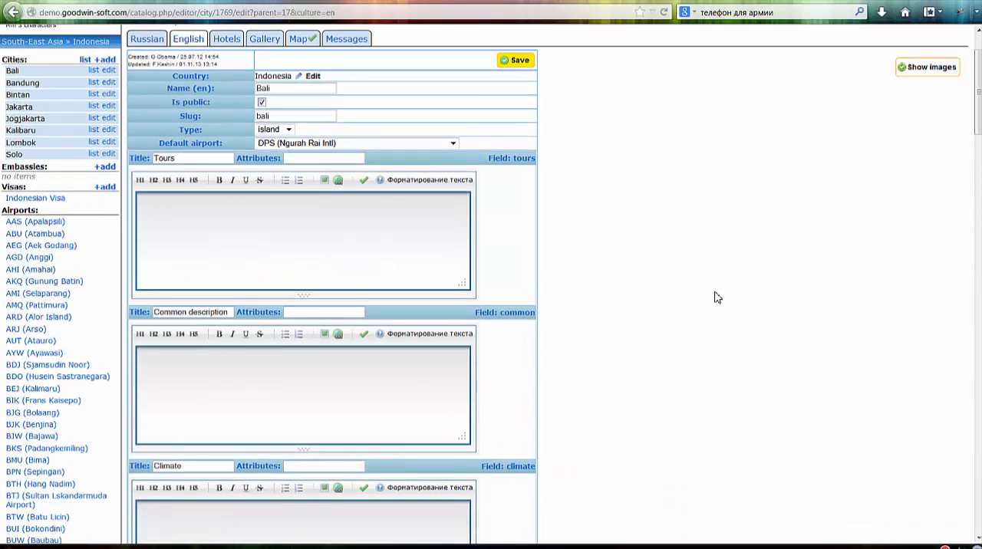
scroll(716, 299, up, 3)
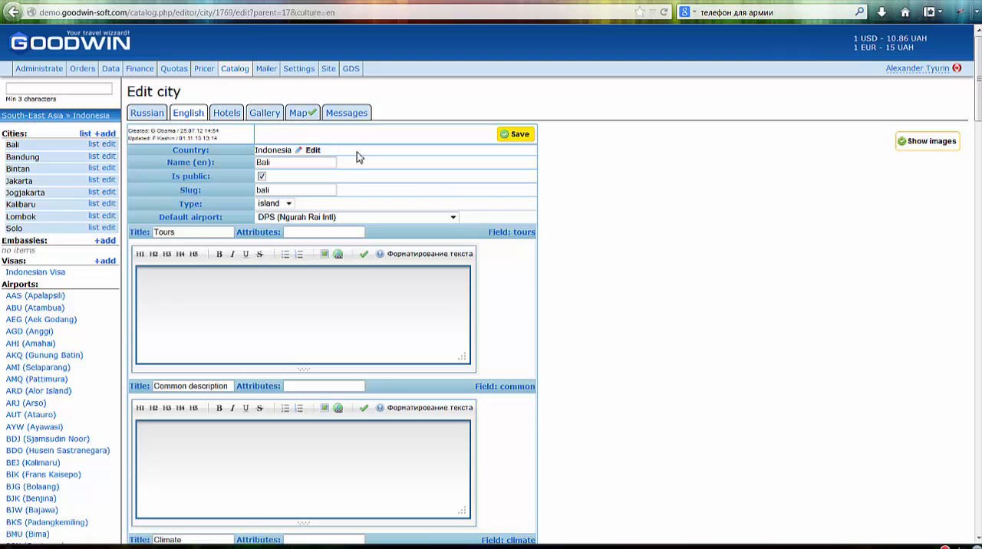
- Look through Bali's image gallery, map location and messages
click(266, 115)
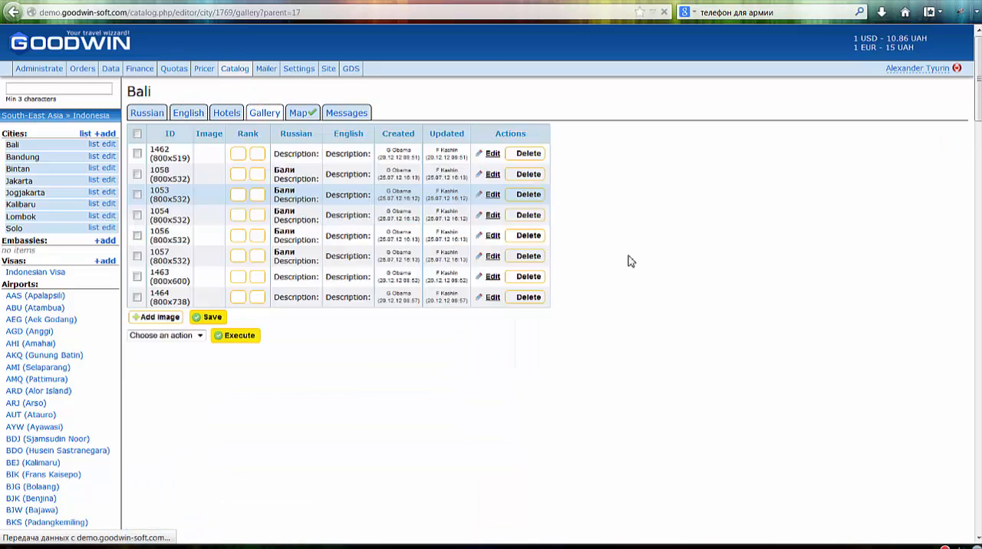
scroll(783, 375, down, 6)
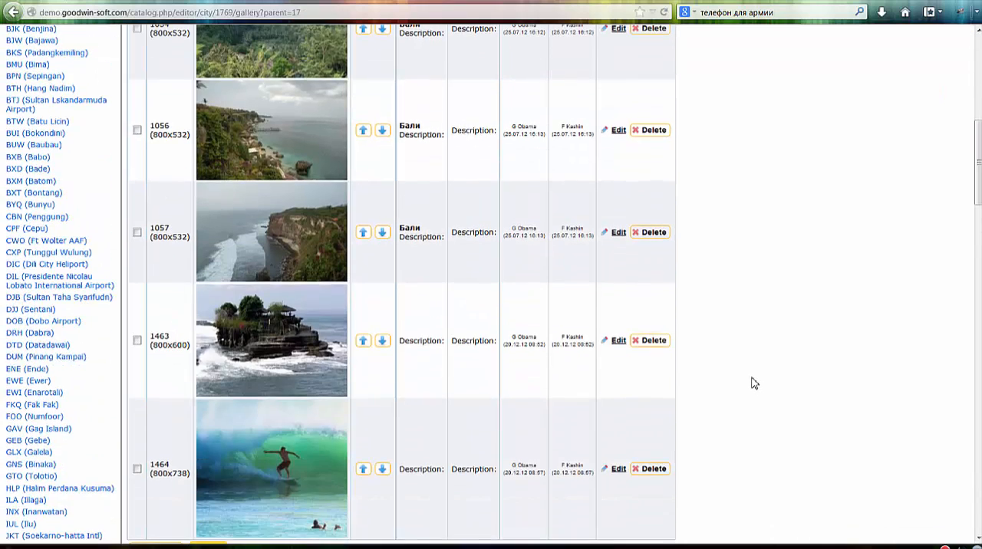
scroll(692, 384, up, 3)
scroll(736, 367, up, 3)
click(297, 113)
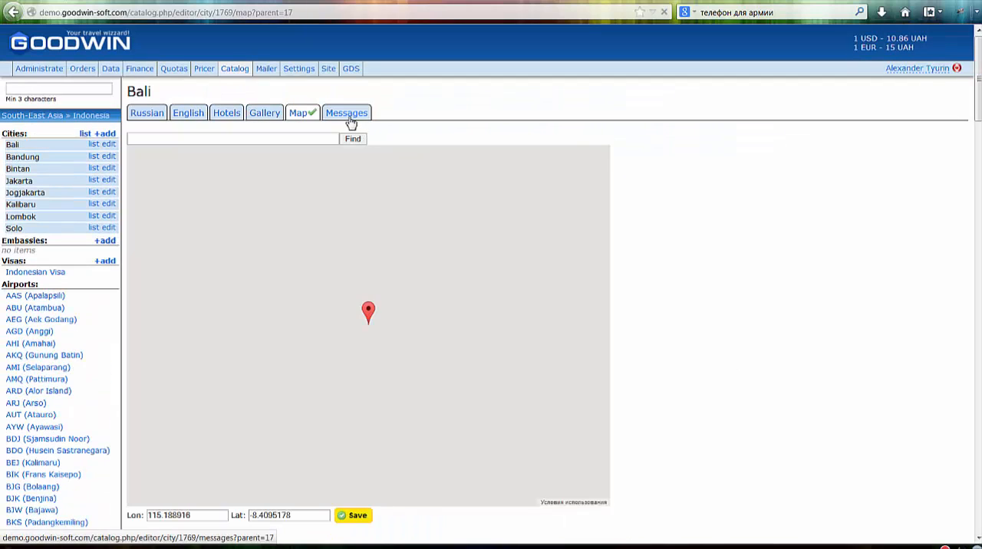
click(347, 114)
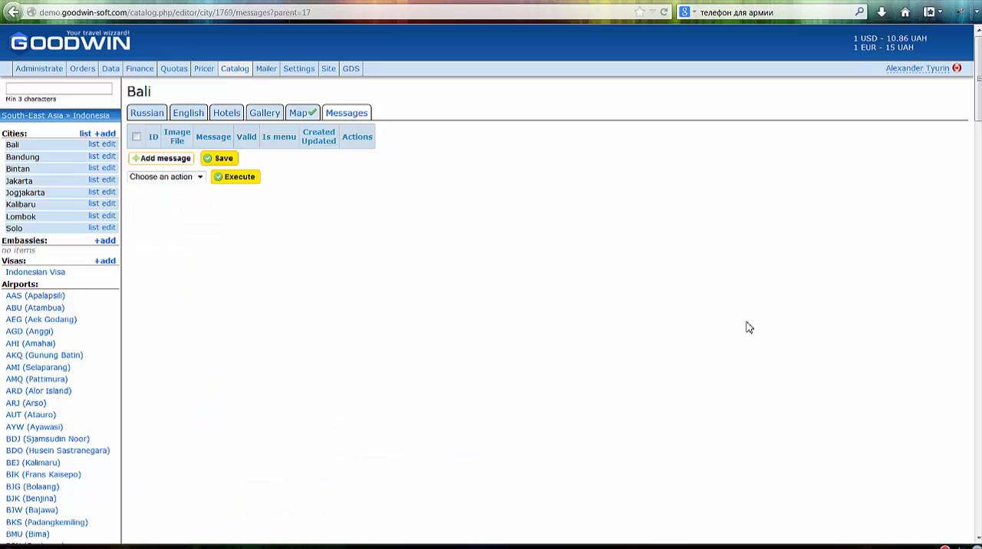
- Return to Bali's Russian version and read through the tours text titled "Отдых на Бали"
click(148, 114)
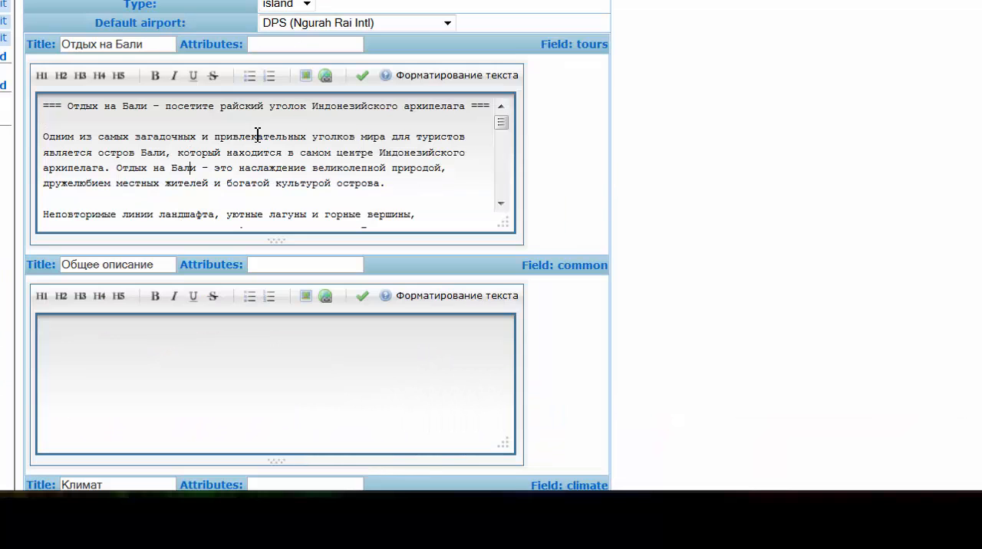
key(Down)
key(Down)
key(Down)
key(Down)
key(Down)
key(Down)
key(Down)
key(Down)
key(Down)
key(Down)
key(Down)
key(Down)
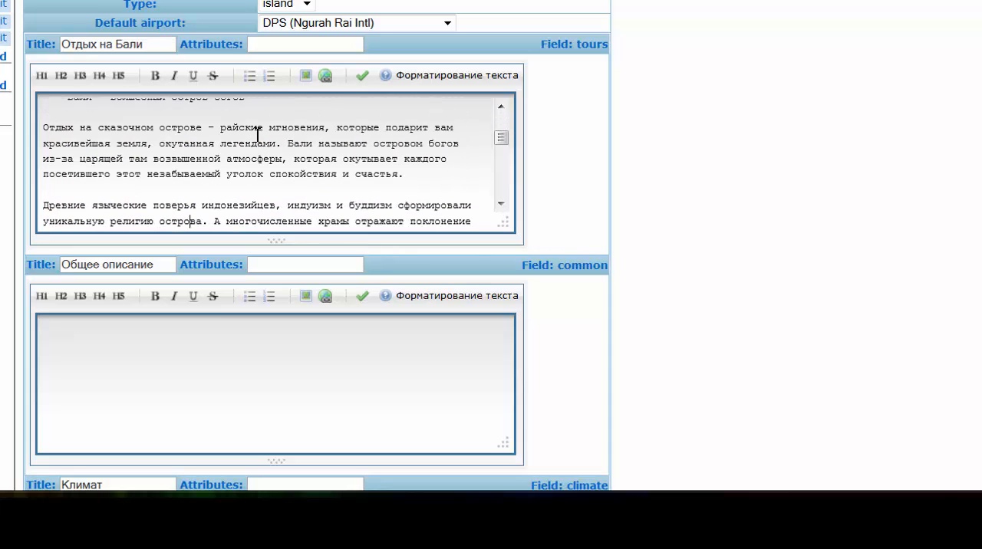
key(Up)
key(Up)
key(Up)
key(Up)
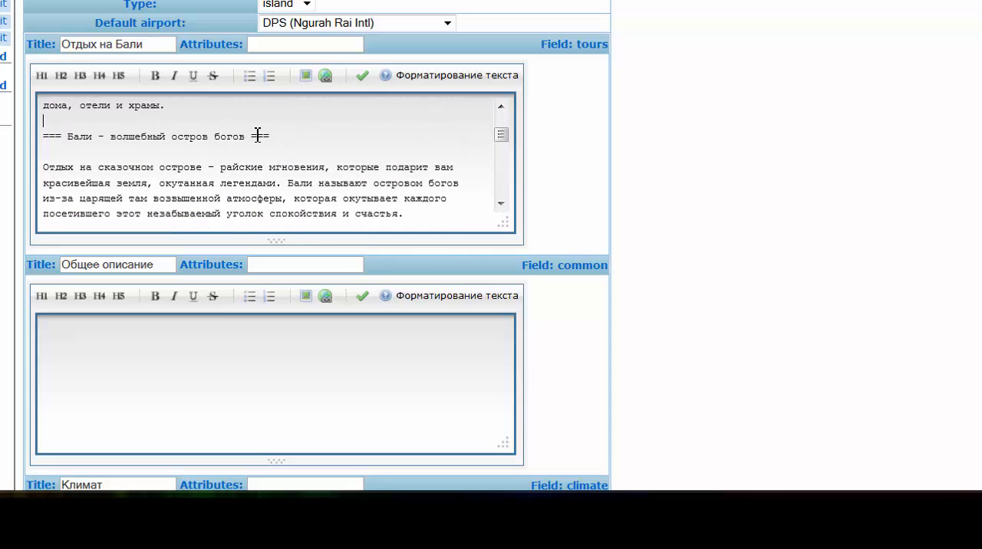
key(Up)
key(Up)
key(Up)
key(Up)
key(Up)
key(Up)
key(Up)
key(Up)
key(Up)
key(Up)
key(Up)
key(Up)
key(Up)
key(Up)
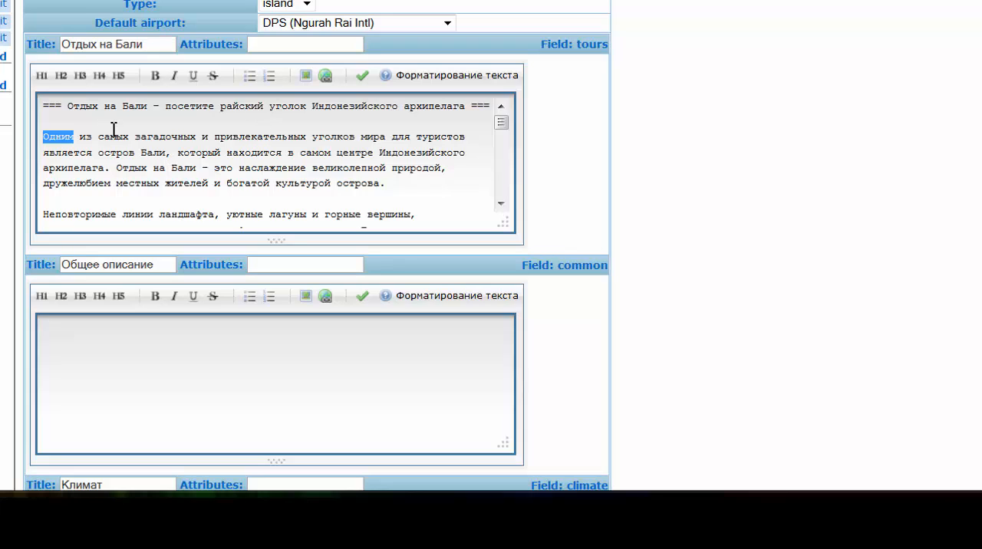
- Make the word "Одним" bold at the start of the first paragraph in the tours text and open the formatted preview
key(Left)
click(156, 76)
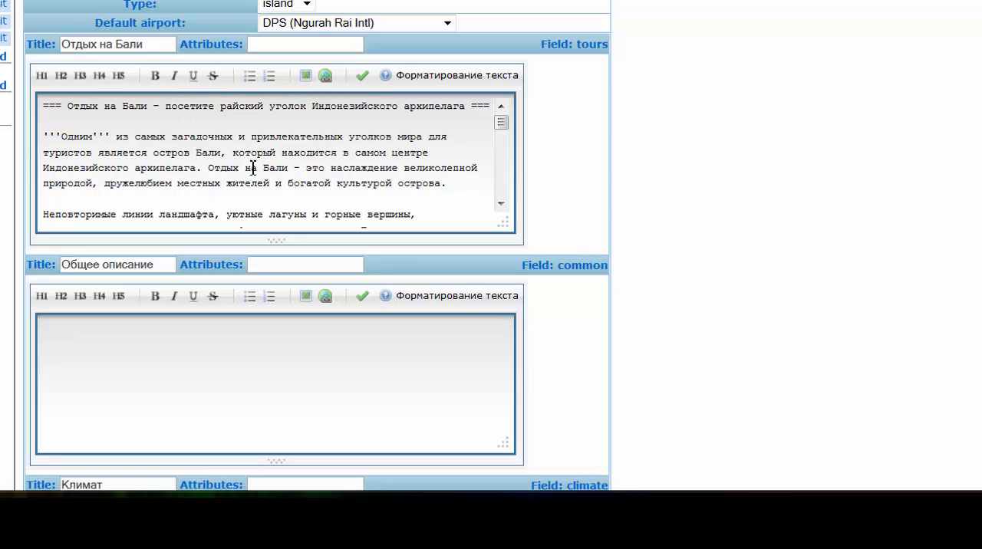
click(365, 79)
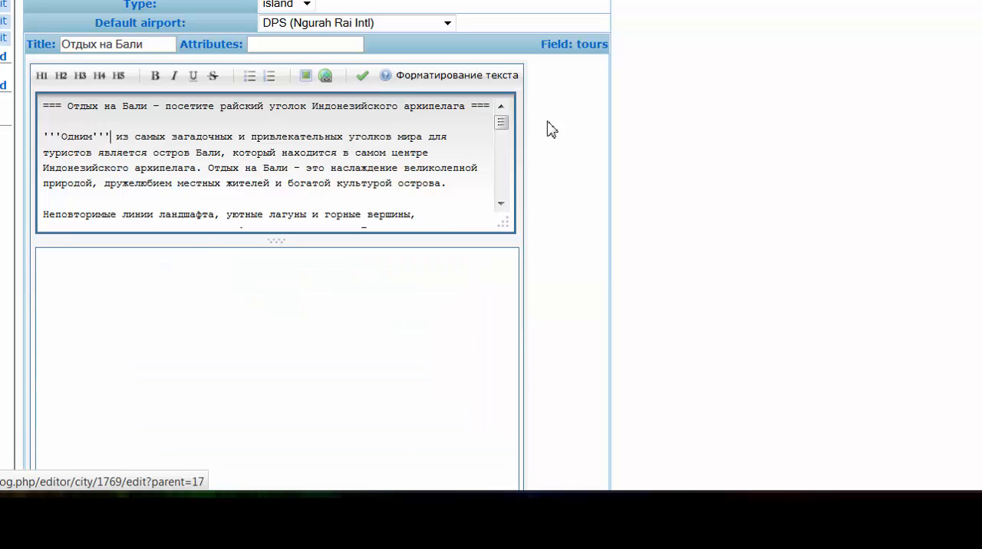
- Examine the headings, bold word, paragraphs and bulleted list in the formatted preview of the tours text
scroll(572, 274, down, 1)
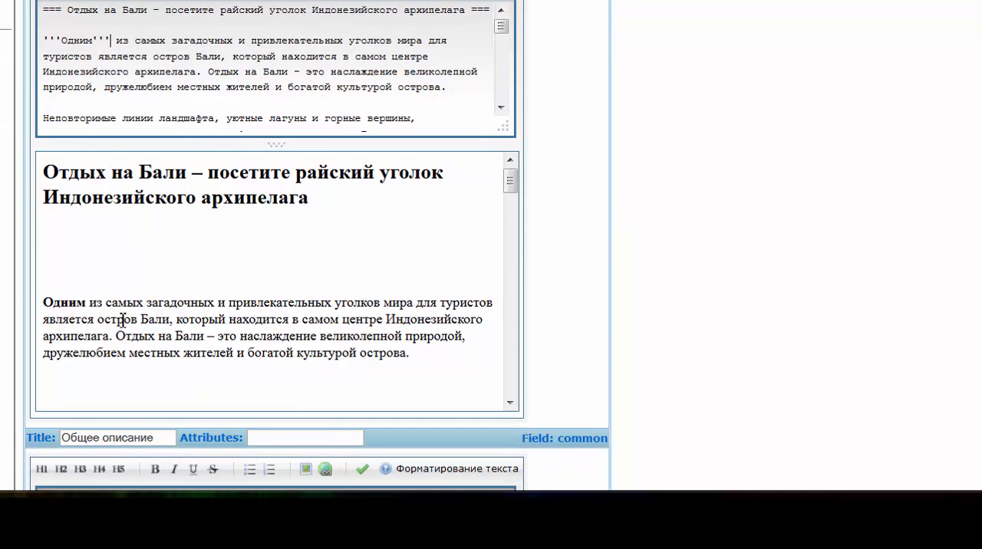
scroll(288, 238, down, 3)
scroll(288, 238, down, 12)
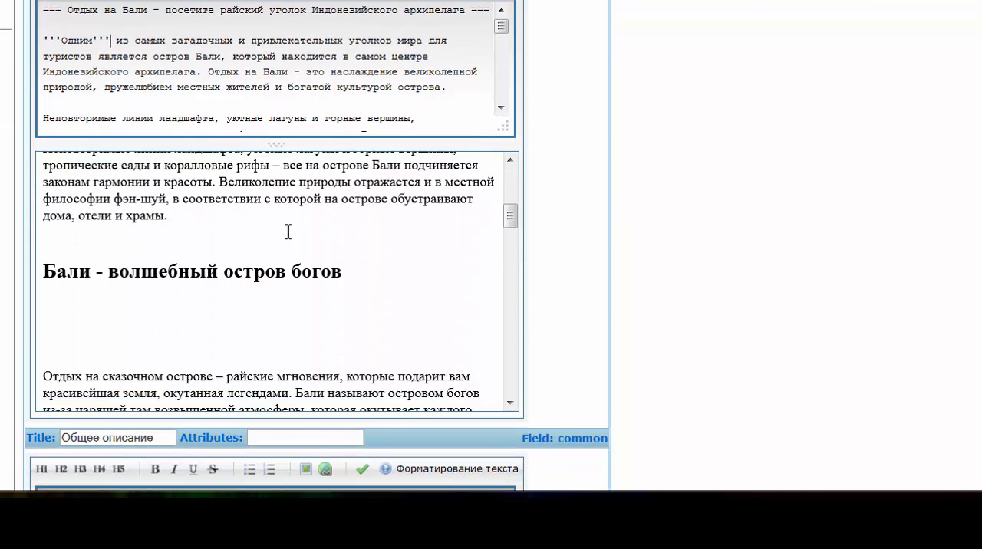
scroll(287, 232, down, 6)
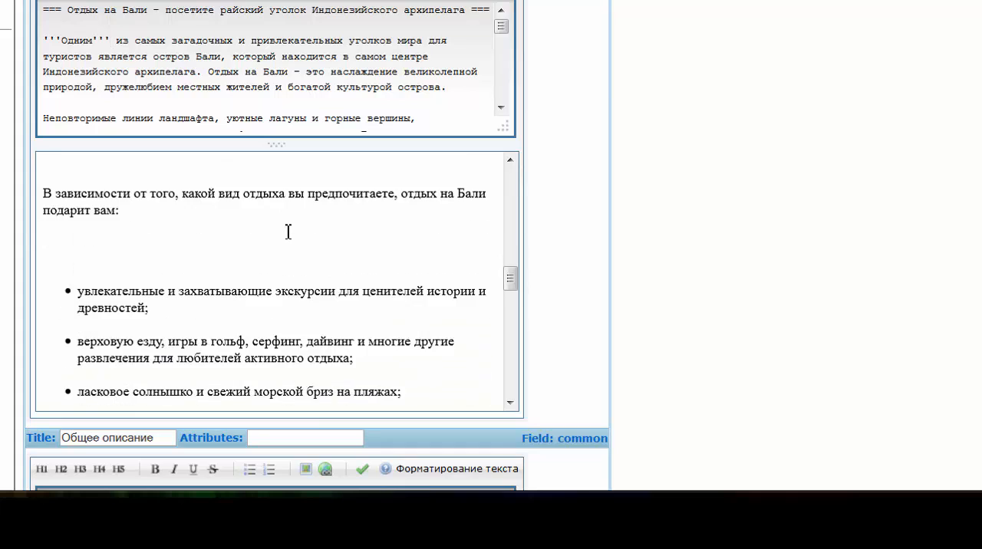
scroll(288, 232, down, 6)
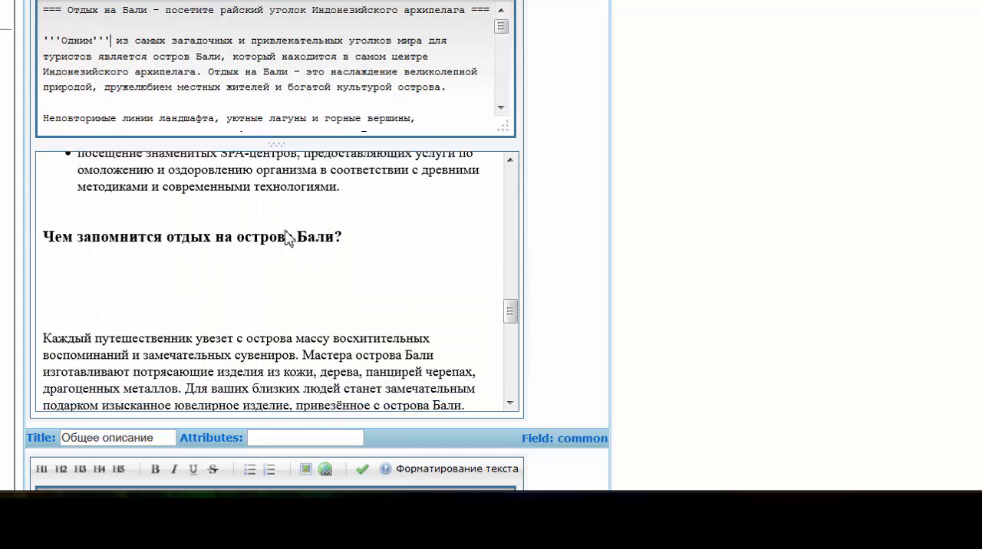
scroll(288, 233, down, 3)
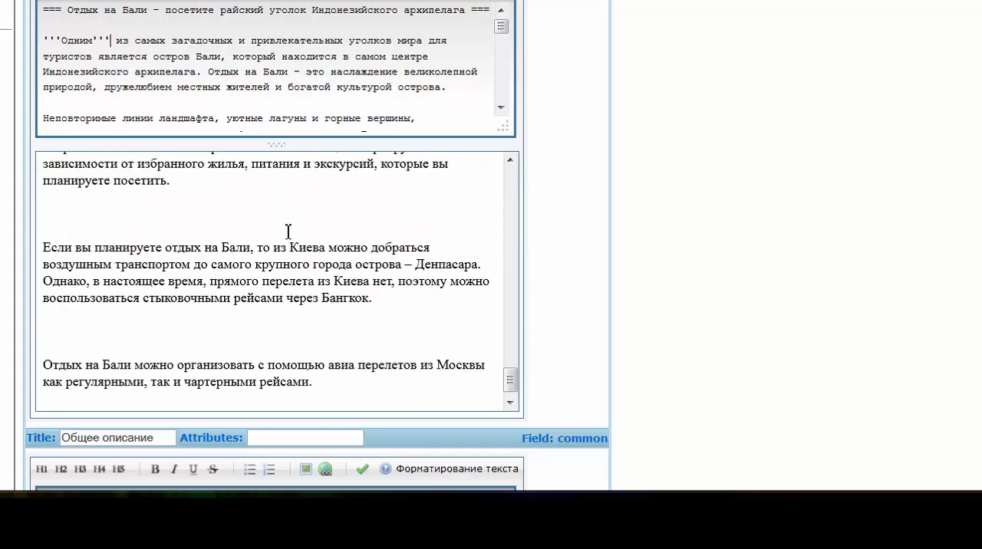
scroll(288, 232, up, 15)
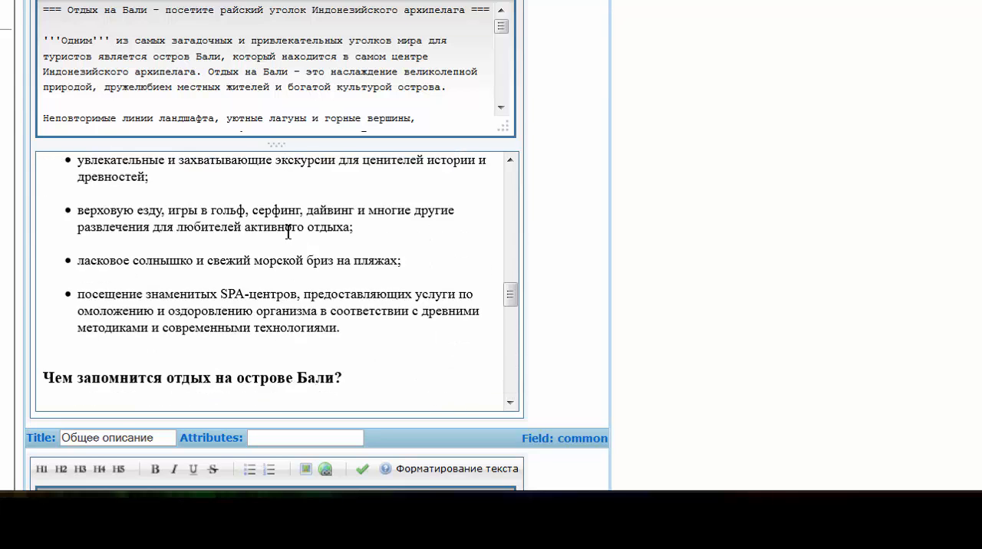